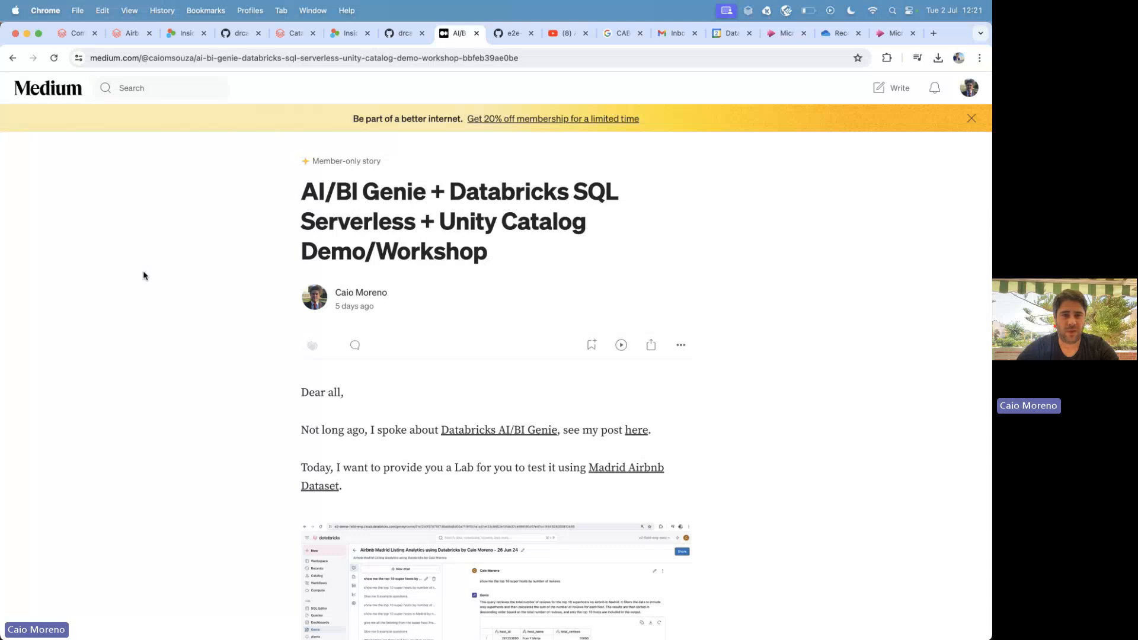
Review the AI/BI Genie workshop article on Medium and open its demo source code repository in a separate tab.
scroll(237, 407, down, 10)
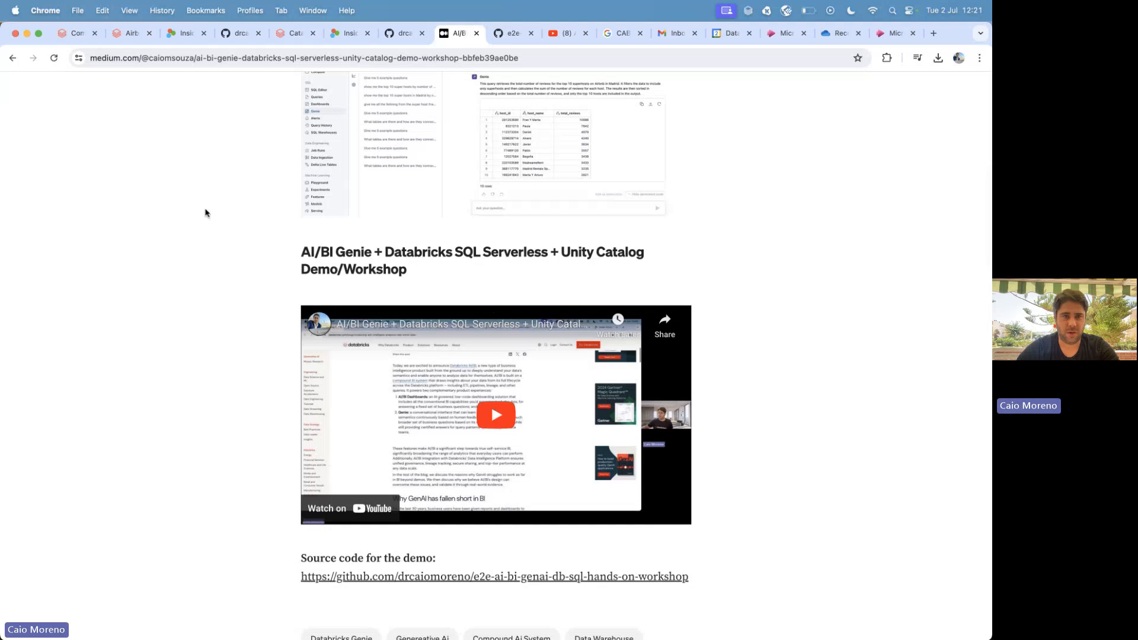
scroll(205, 211, up, 10)
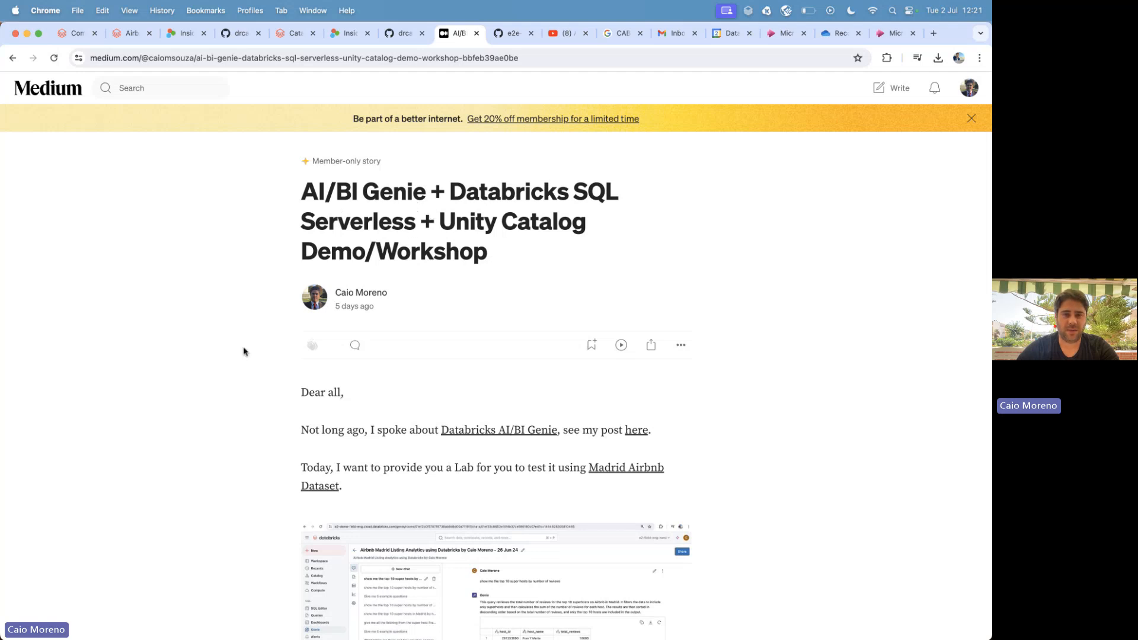
scroll(253, 416, down, 12)
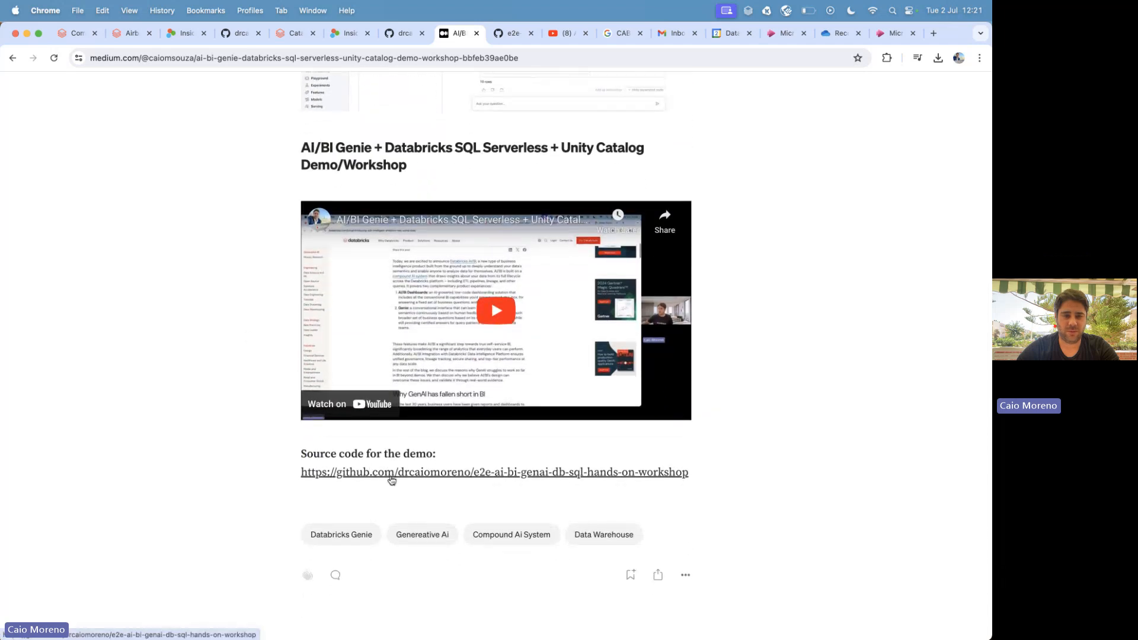
super+click(396, 473)
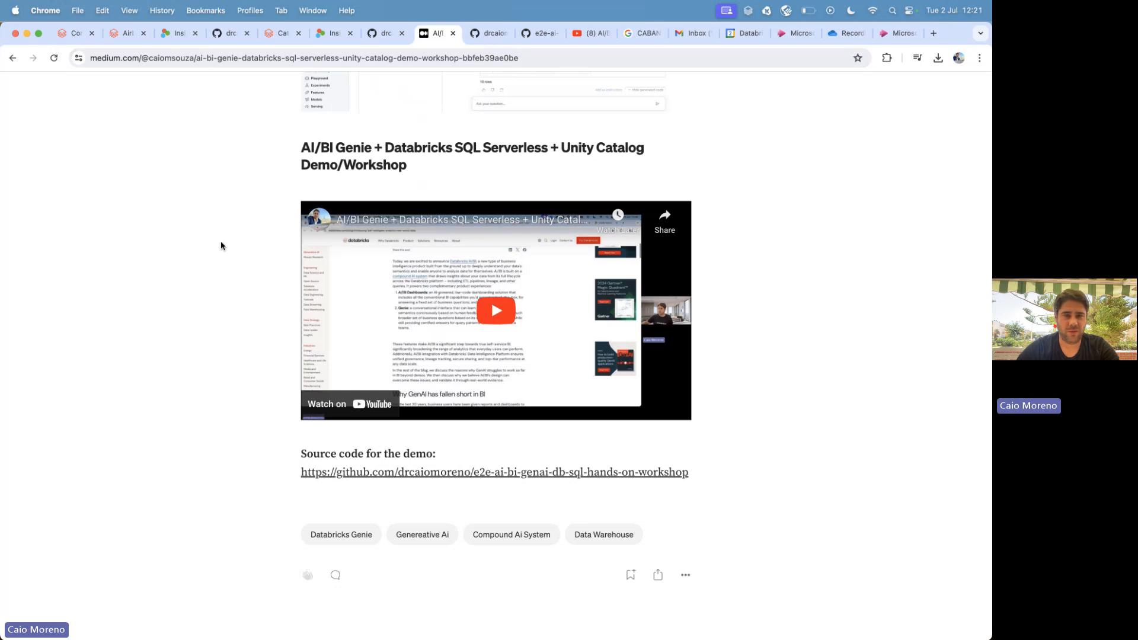
scroll(221, 246, up, 15)
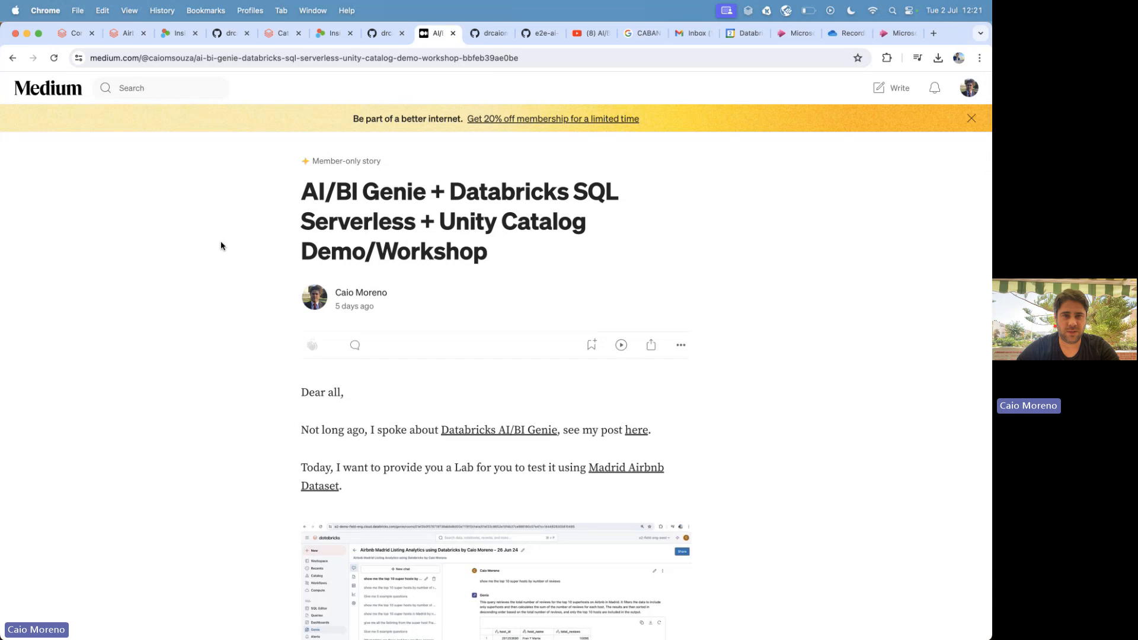
scroll(221, 246, down, 3)
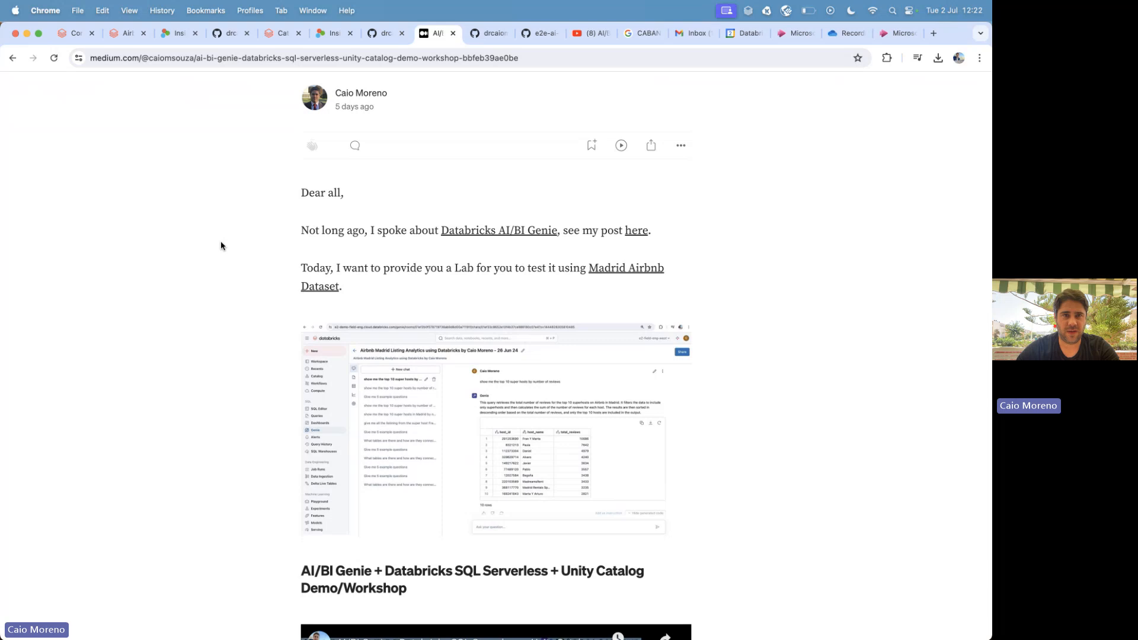
Switch to the Inside Airbnb data page and find the Valencia dataset downloads.
click(331, 34)
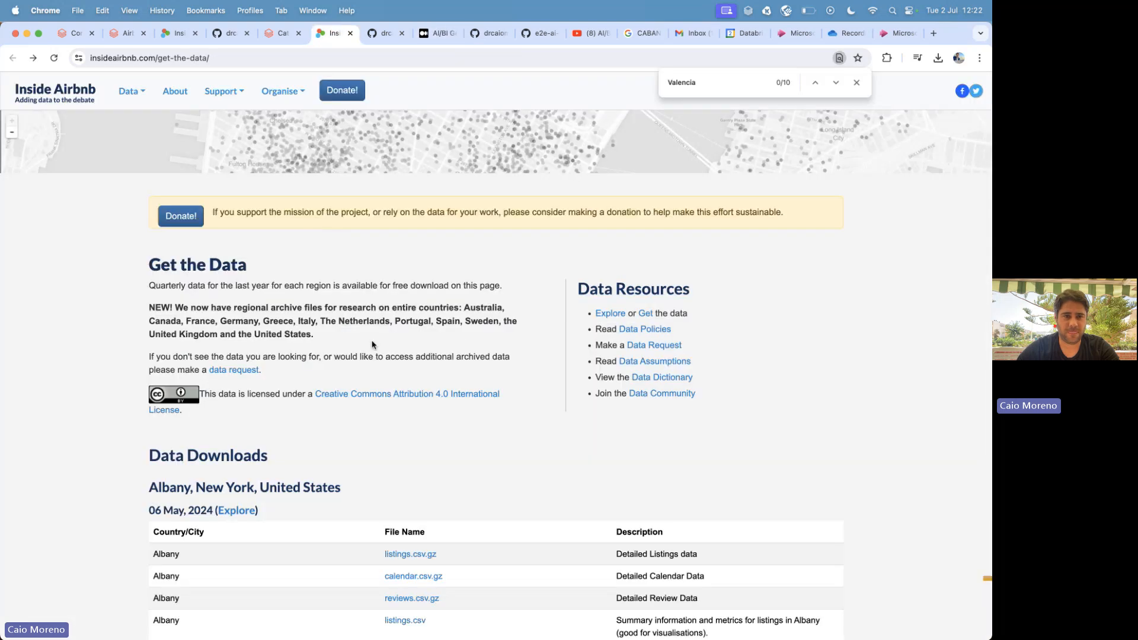
key(super+f)
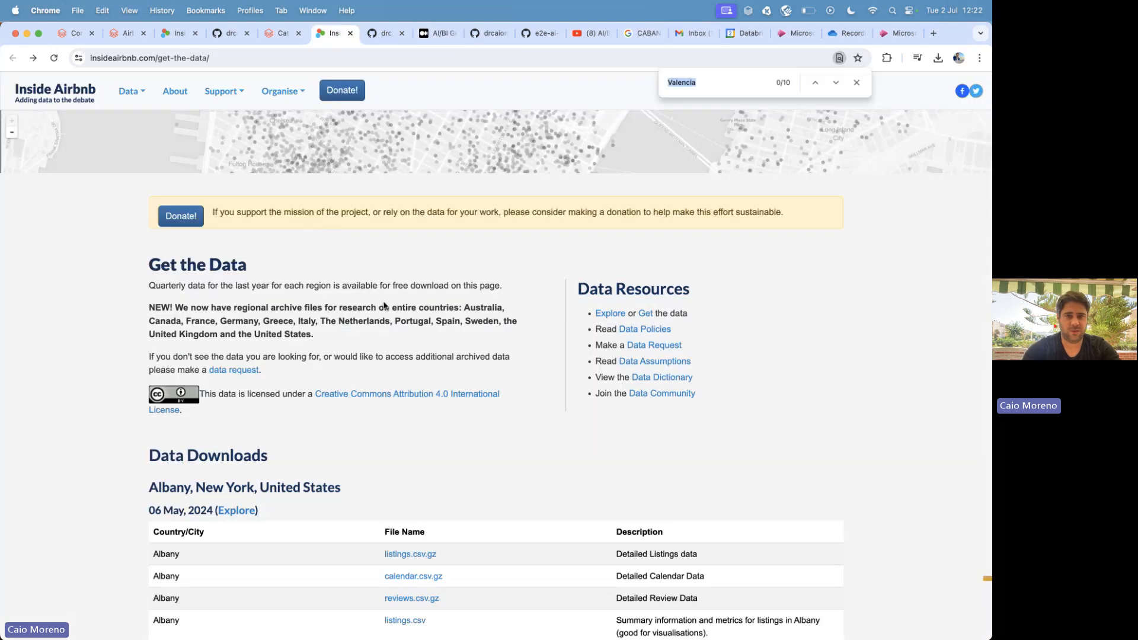
key(Return)
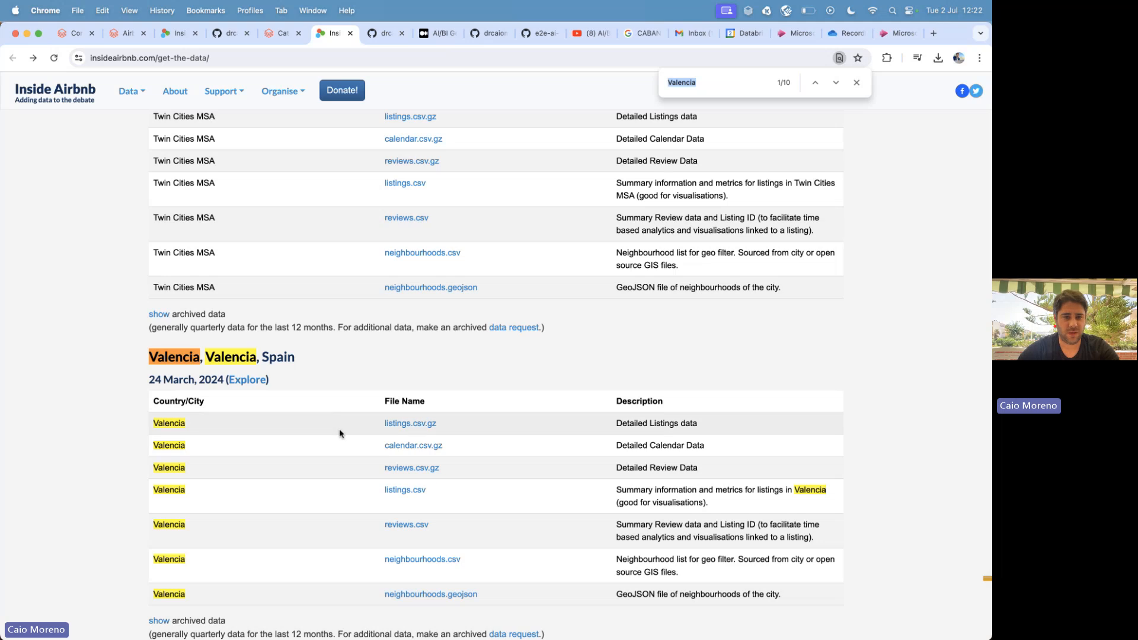
scroll(341, 432, down, 5)
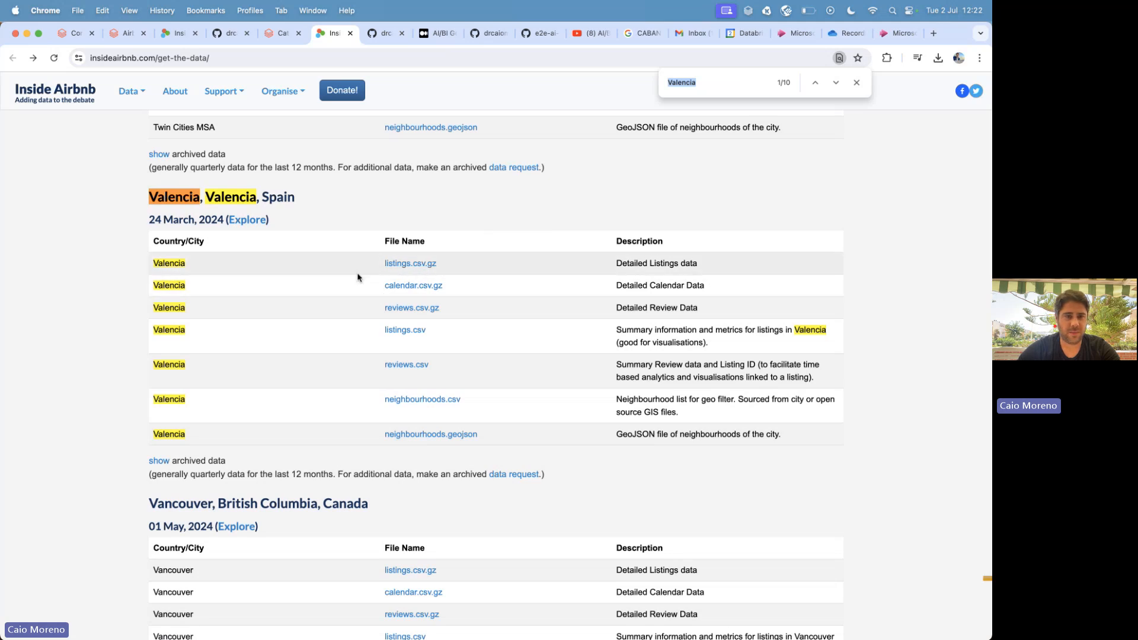
Start a new SQL warehouse in Databricks, naming it airbnb, the owner's first name and demo-vlc, joined by hyphens.
click(76, 35)
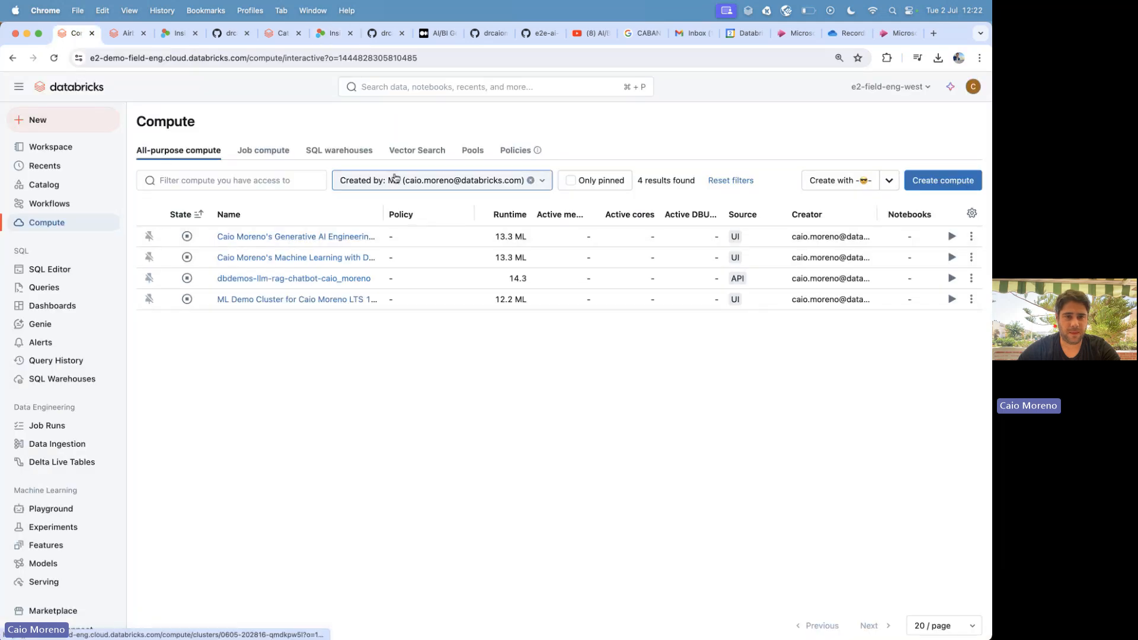
click(341, 153)
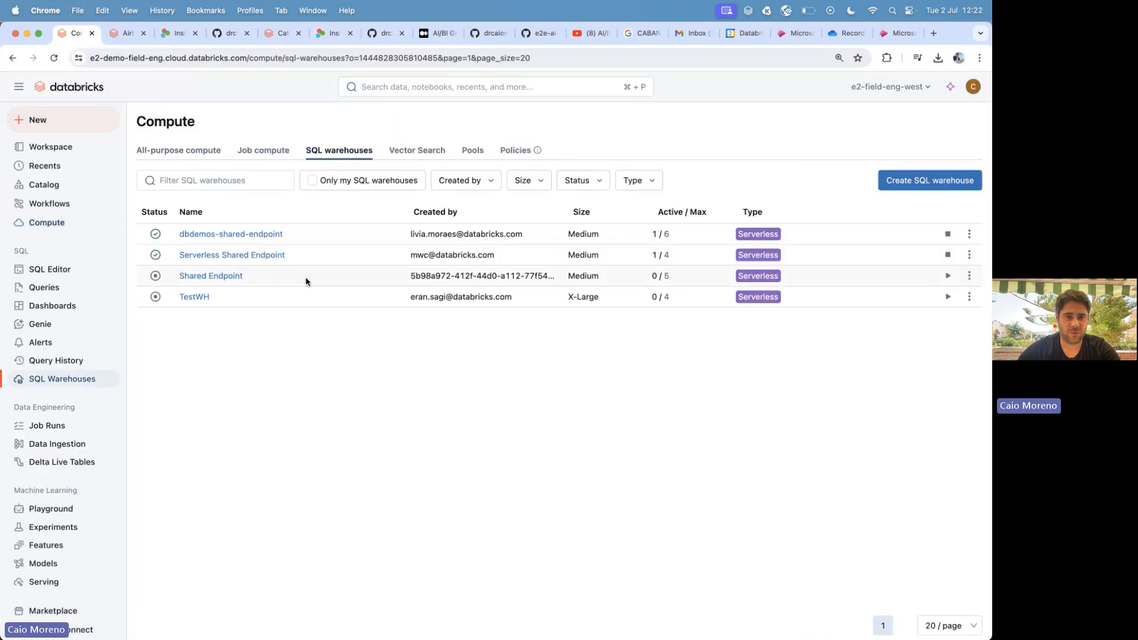
click(907, 181)
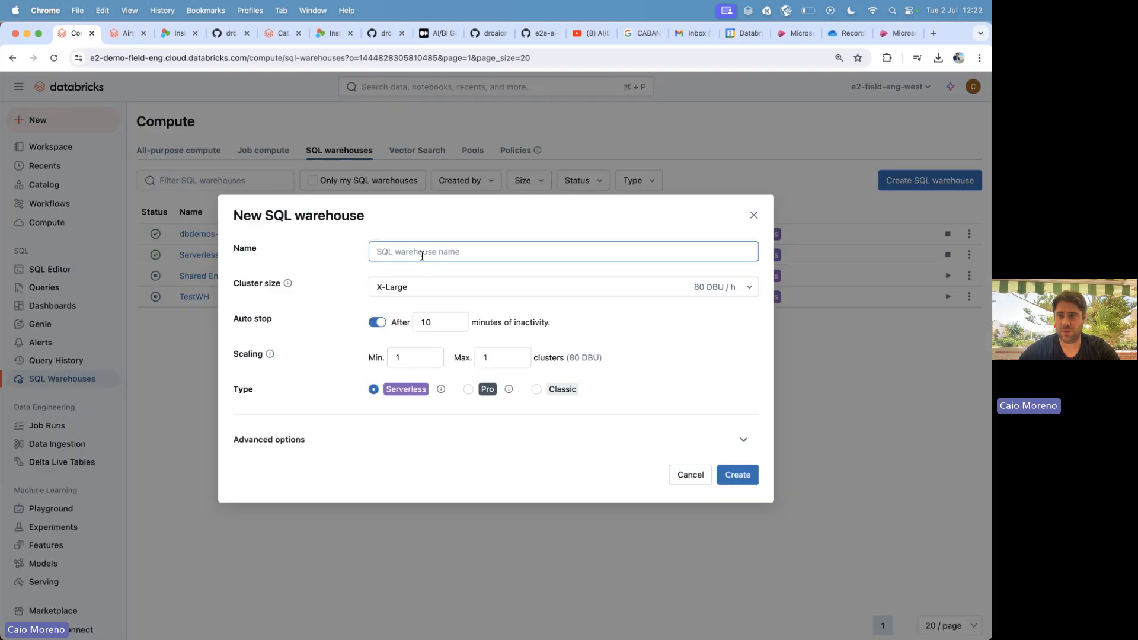
click(393, 254)
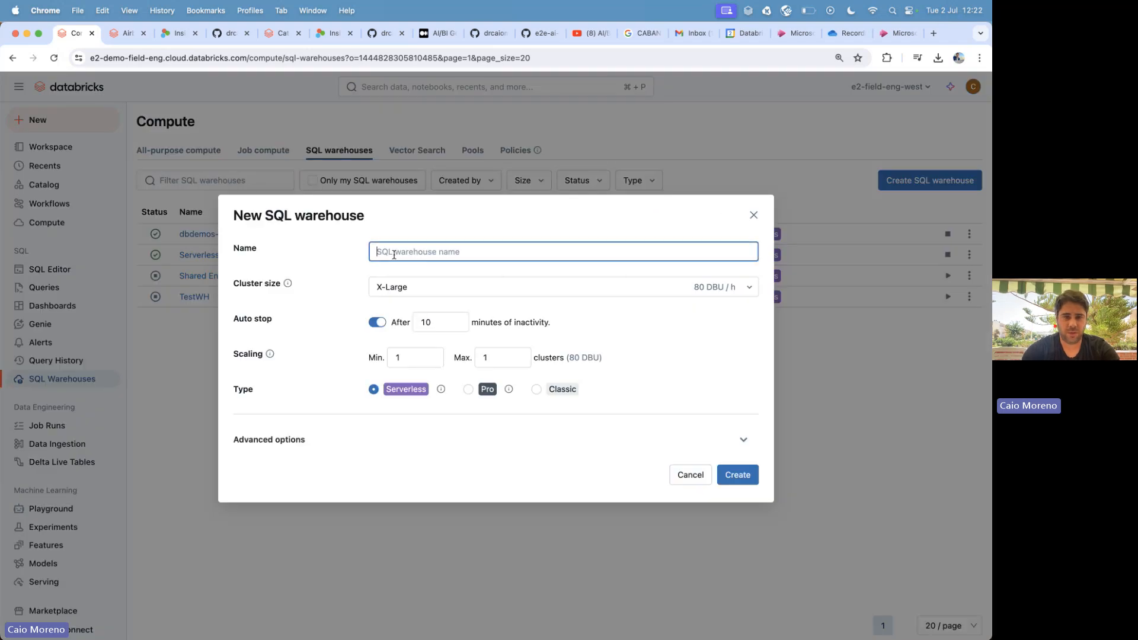
text(airbnb)
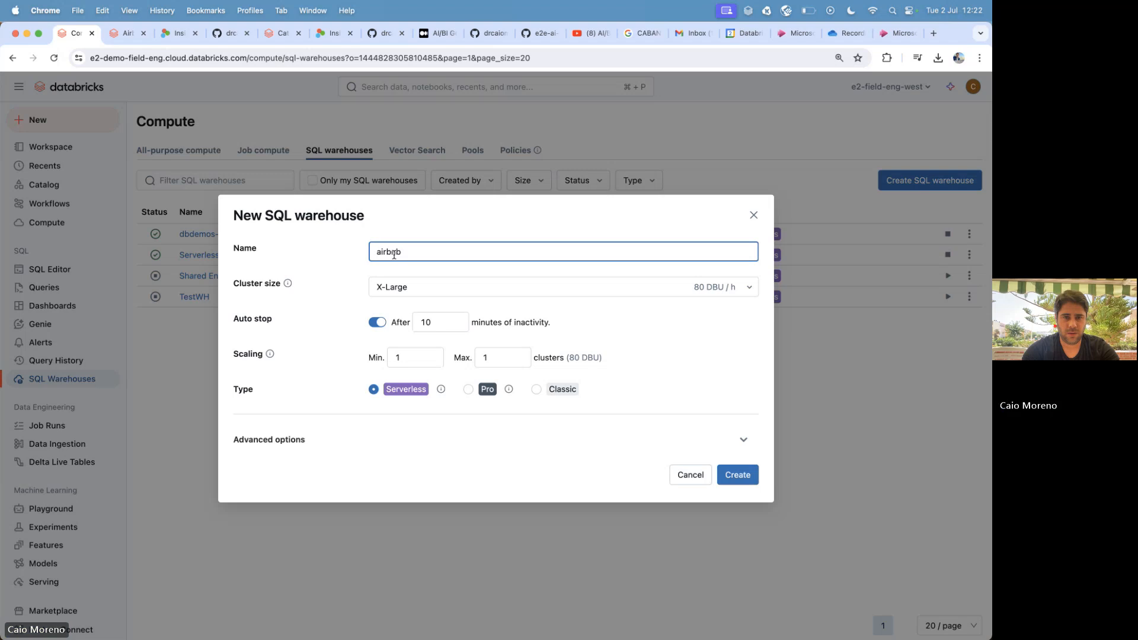
text(-caio-)
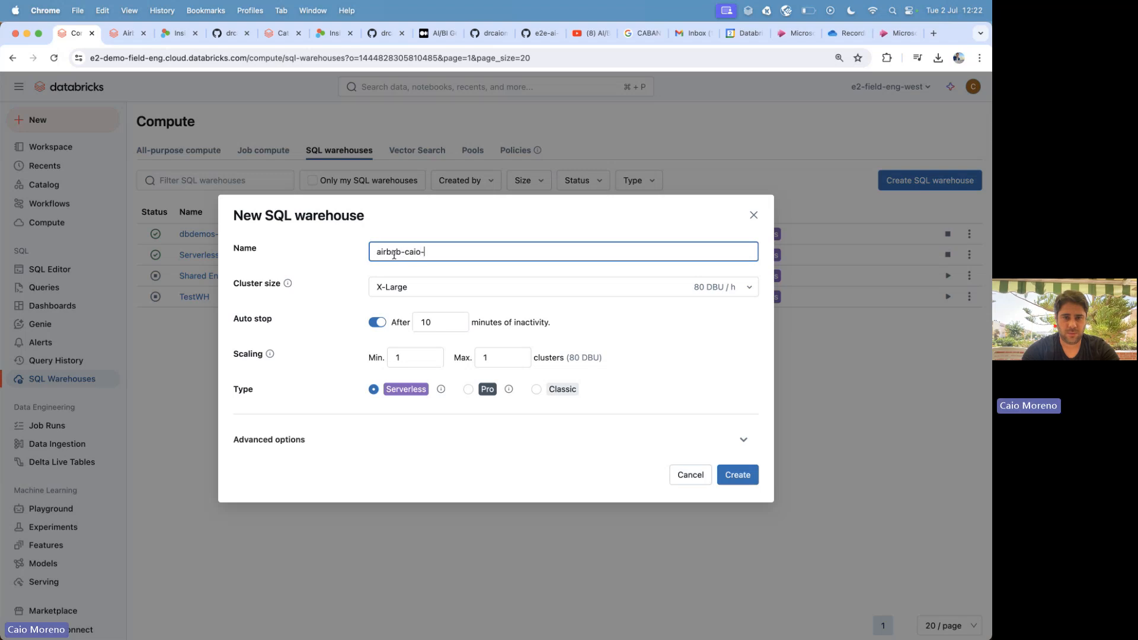
text(demo-vlc)
Set the cluster size to 2X-Small, check the advanced options, create the warehouse and dismiss its permissions dialog.
click(397, 296)
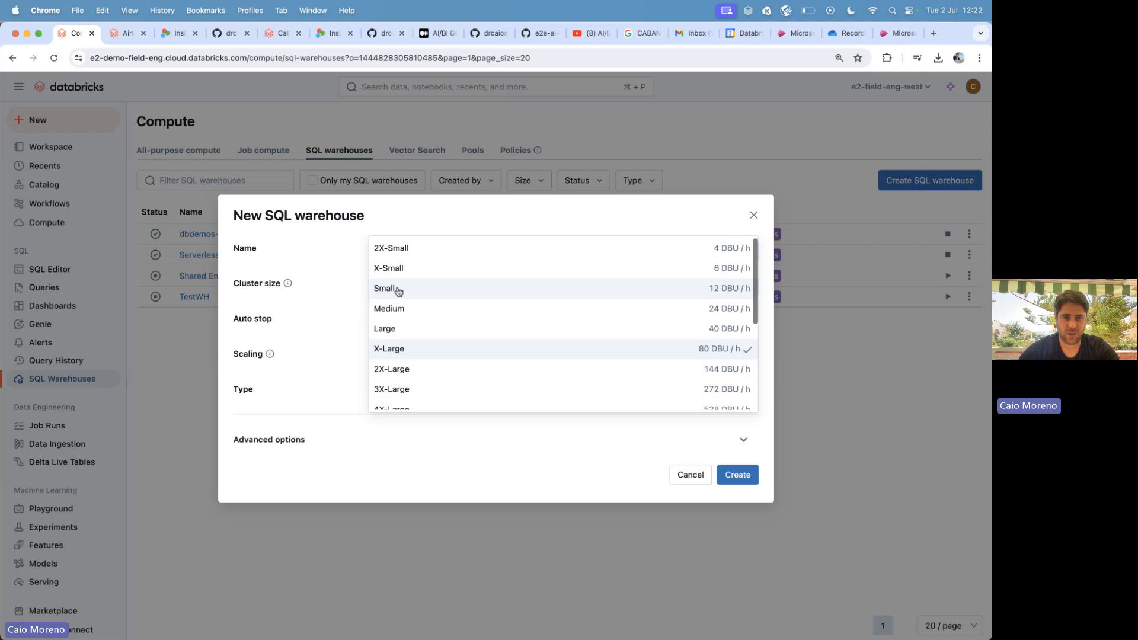
click(406, 249)
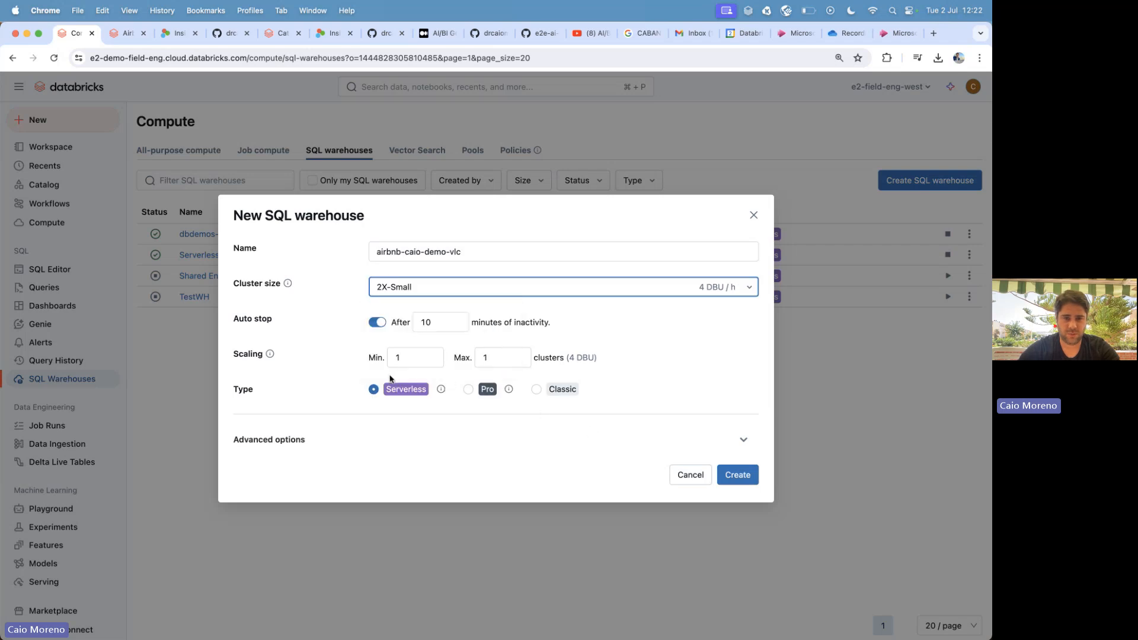
click(320, 437)
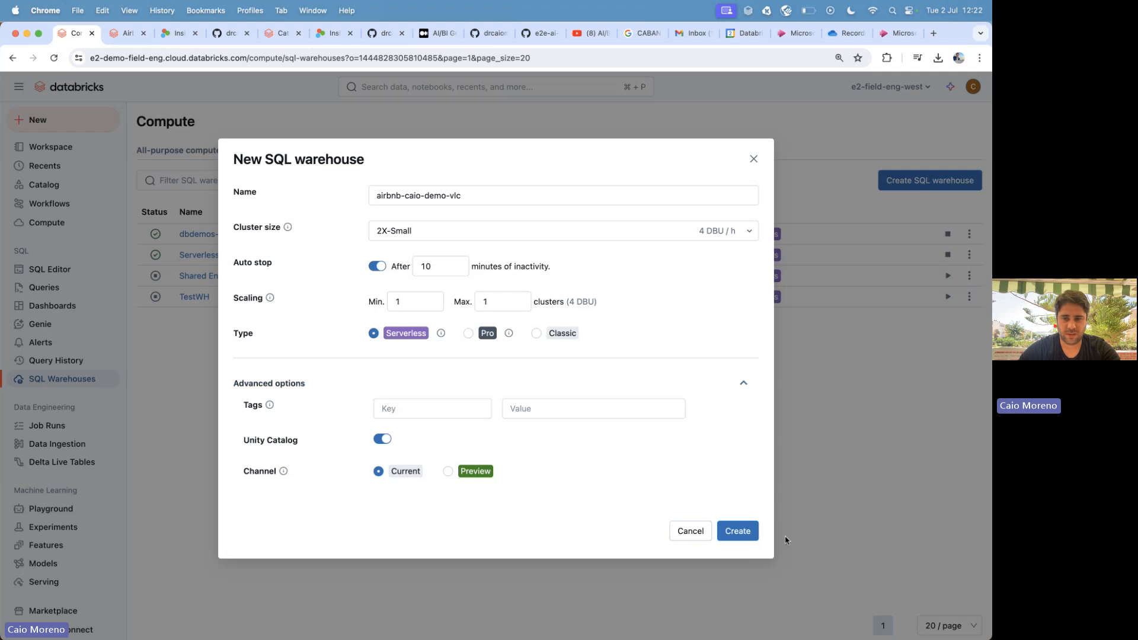
click(741, 532)
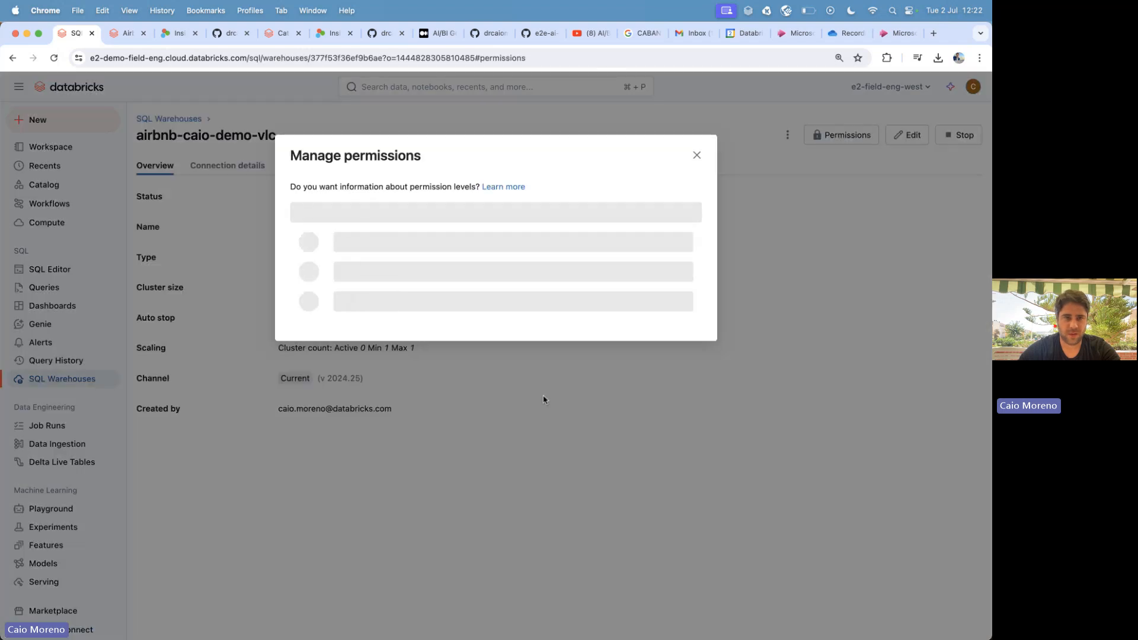
click(697, 155)
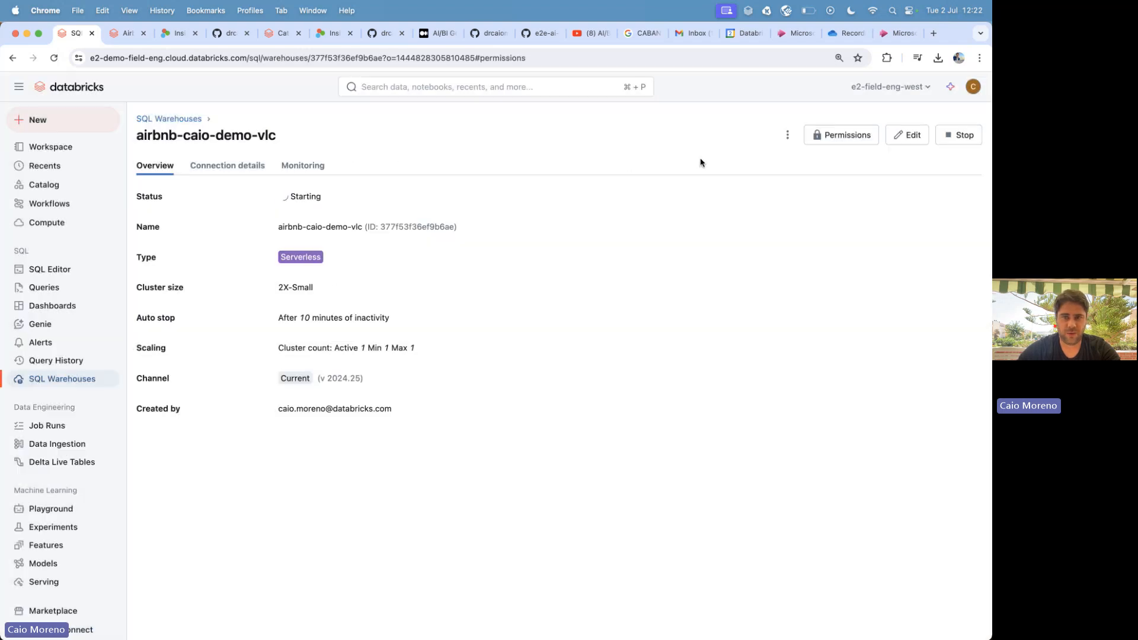
Open the 1_Load_Table_Listing notebook from the recently viewed items.
click(46, 155)
click(47, 168)
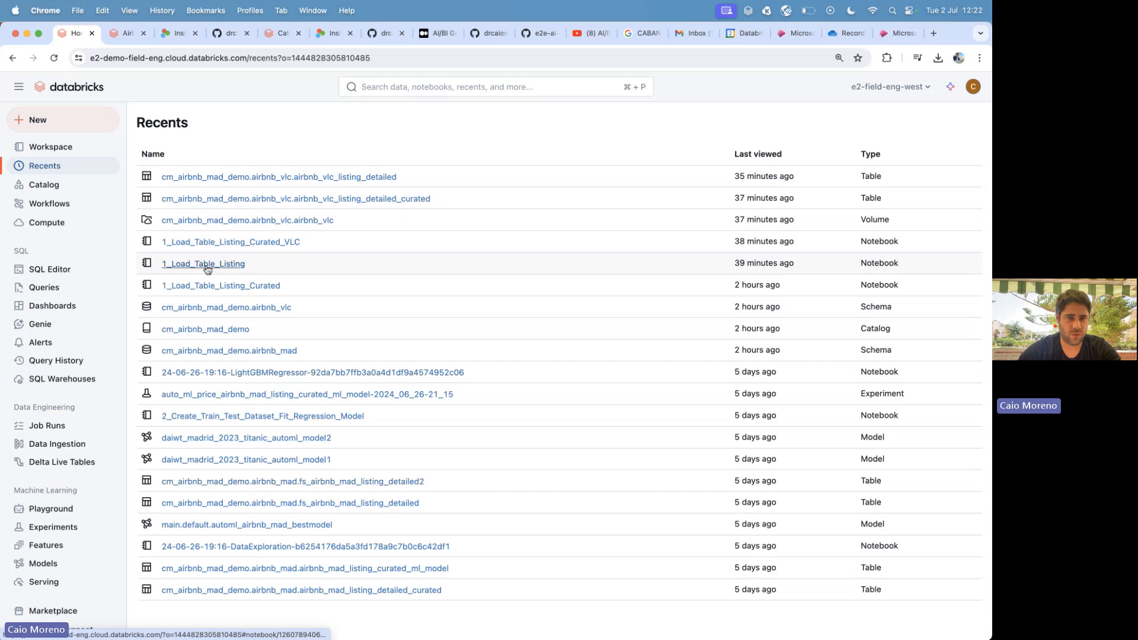
click(206, 264)
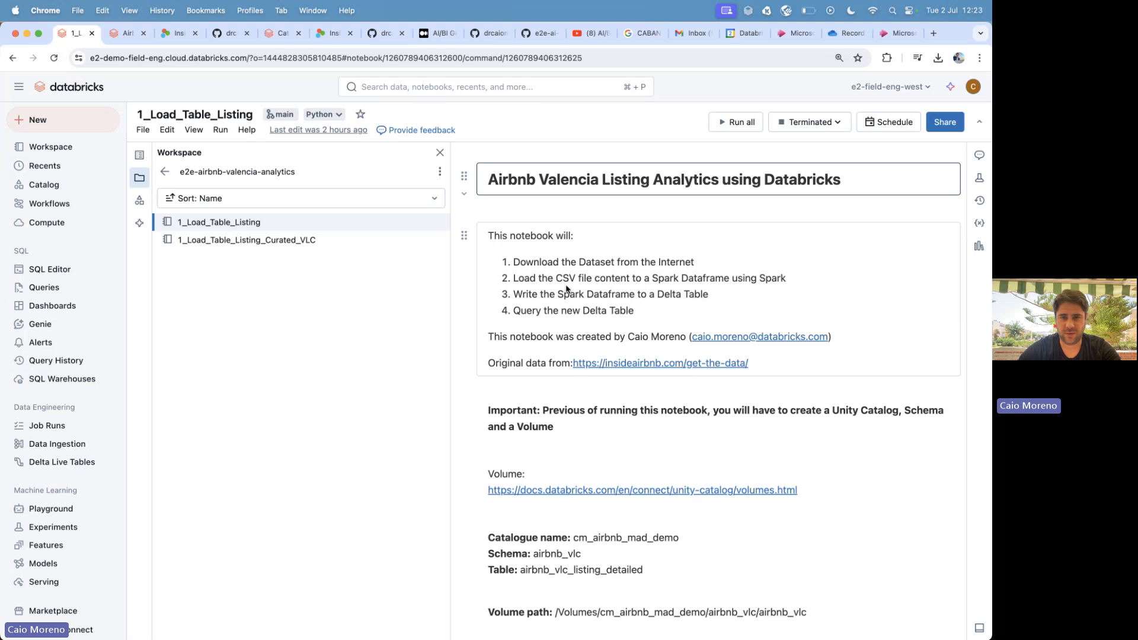
Examine the notebook's cells for the volume setup, the Valencia listings download, the CSV load and the Delta table query.
scroll(573, 470, down, 3)
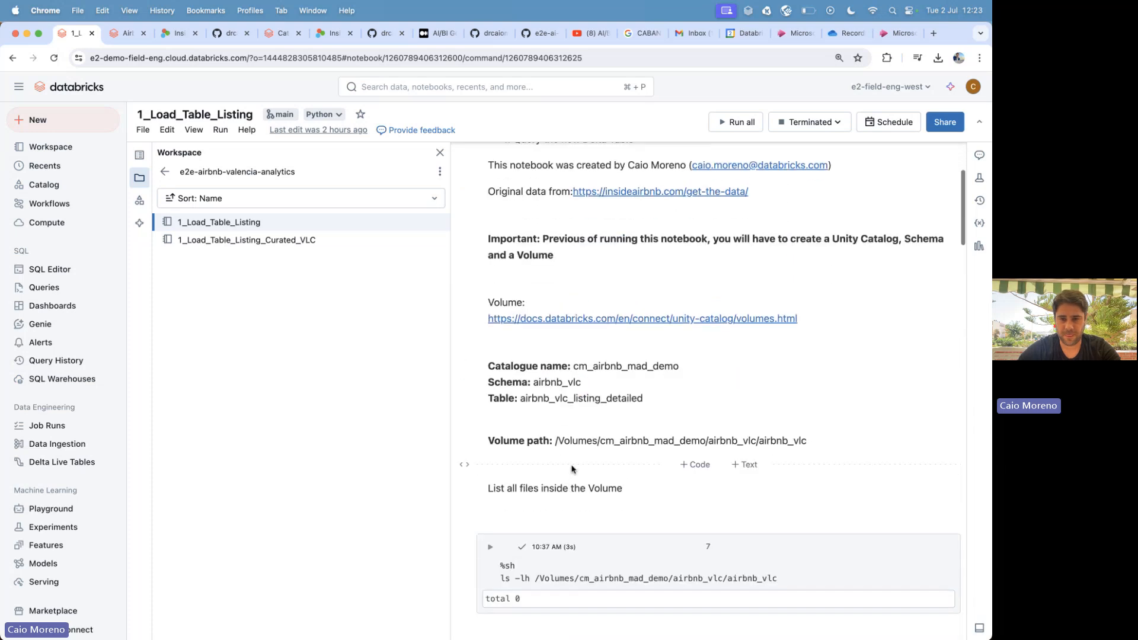
scroll(607, 420, down, 15)
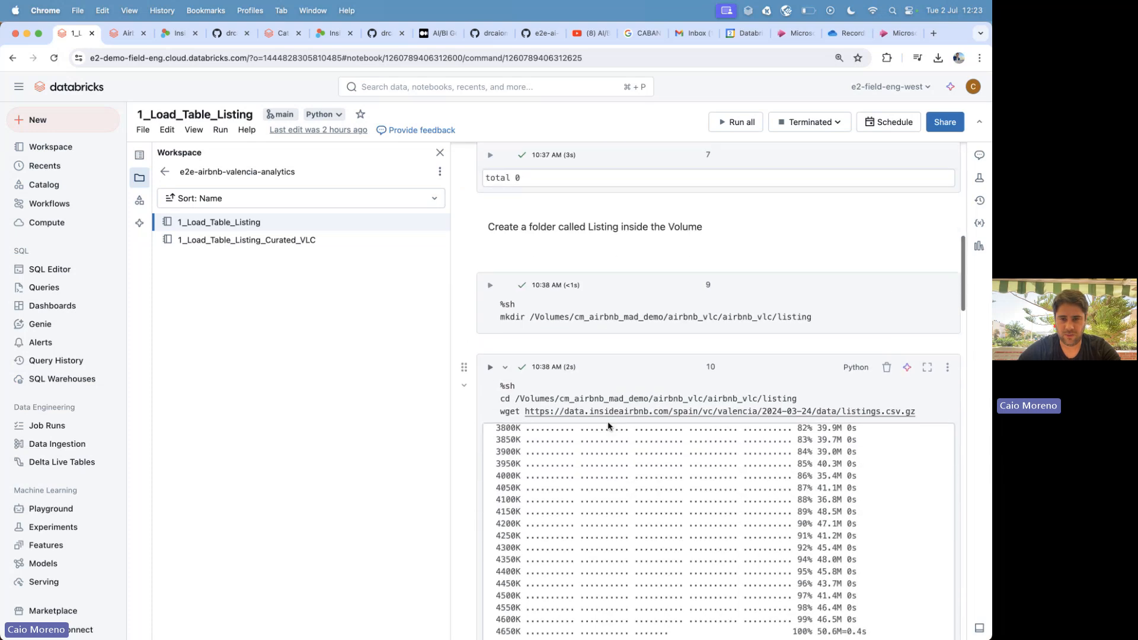
scroll(609, 423, down, 15)
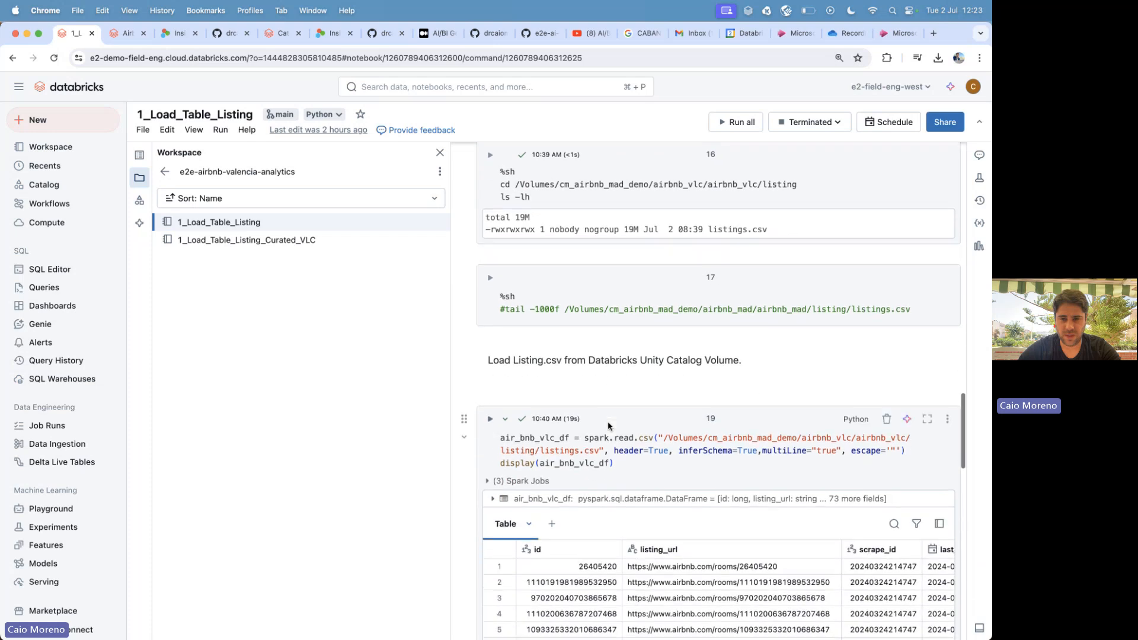
scroll(609, 426, down, 1)
scroll(708, 308, up, 4)
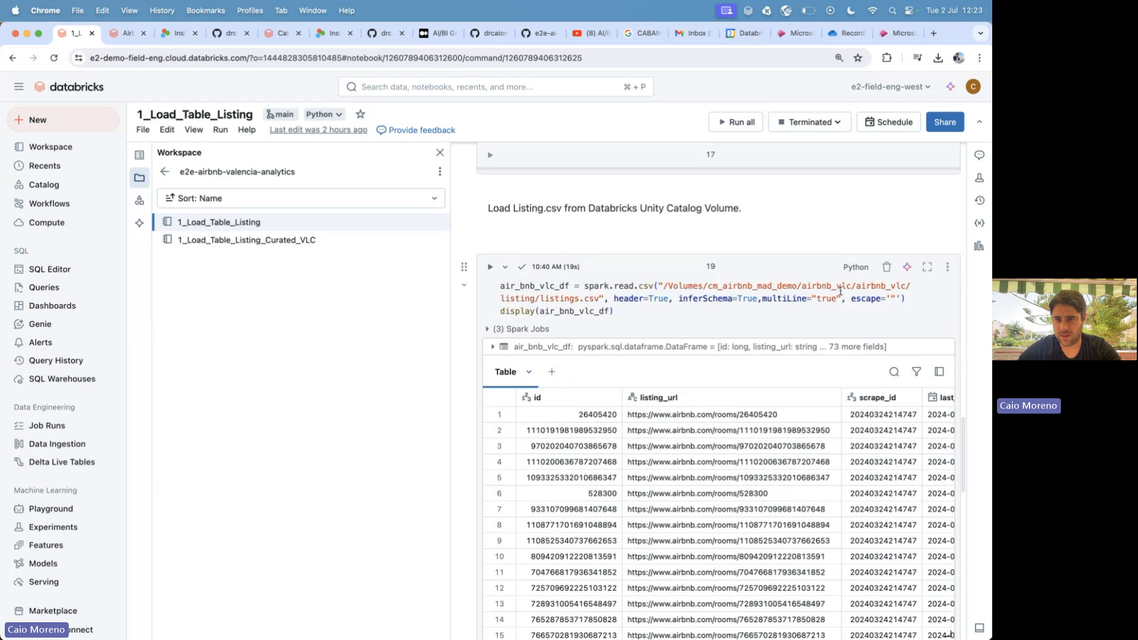
scroll(654, 442, down, 5)
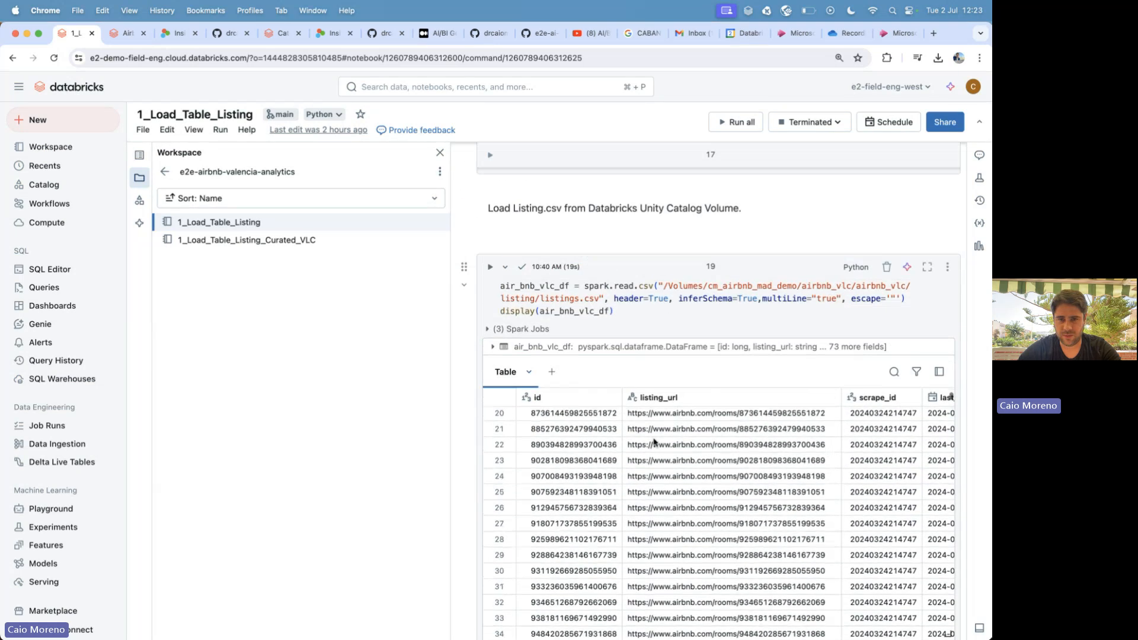
scroll(603, 327, down, 10)
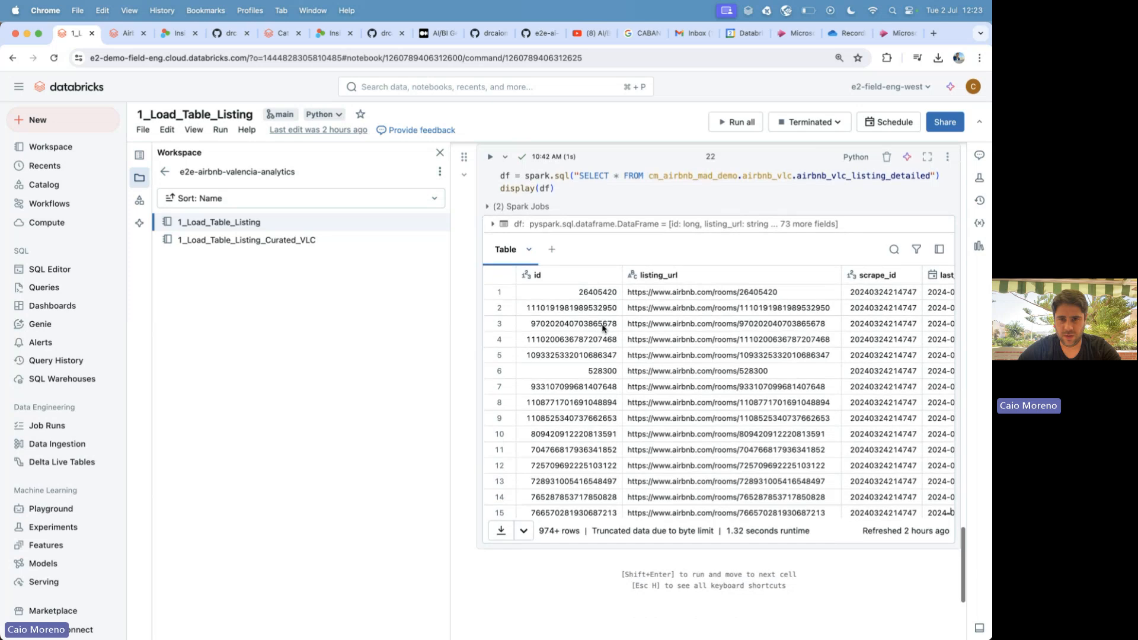
scroll(672, 211, up, 2)
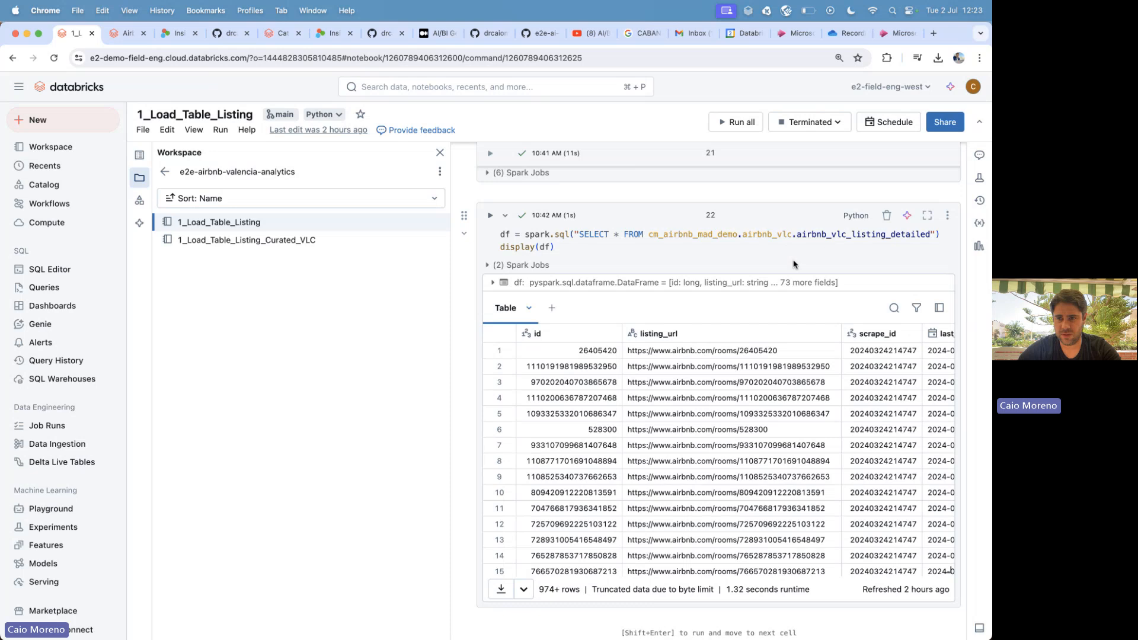
Open the 1_Load_Table_Listing_Curated_VLC notebook and review its schema, price conversion and curated table query cells.
click(288, 247)
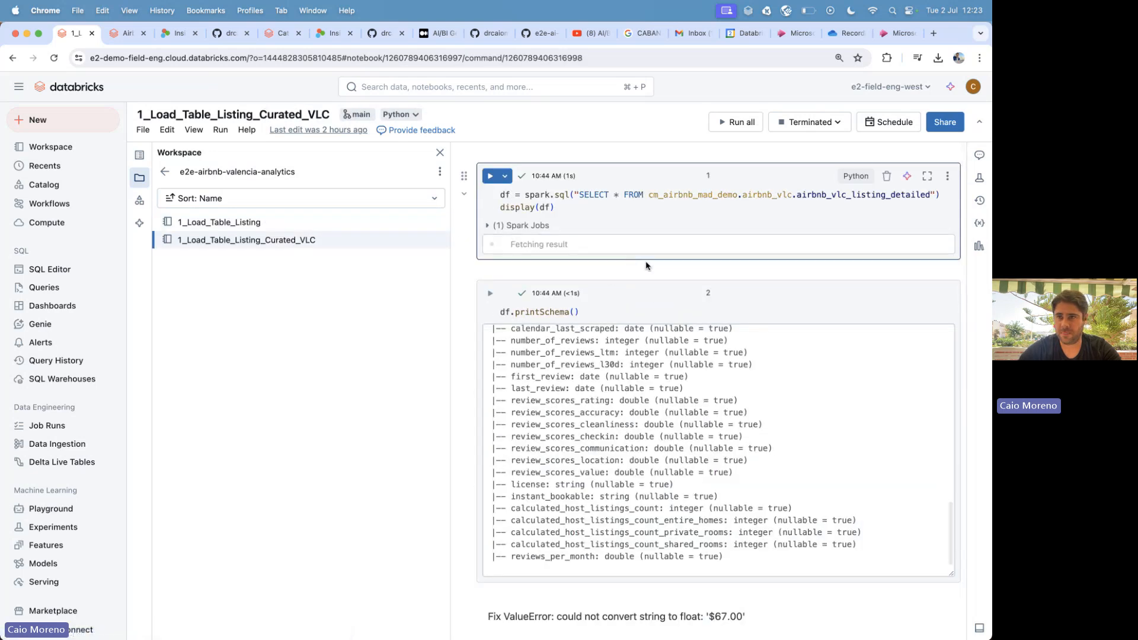
scroll(651, 356, down, 10)
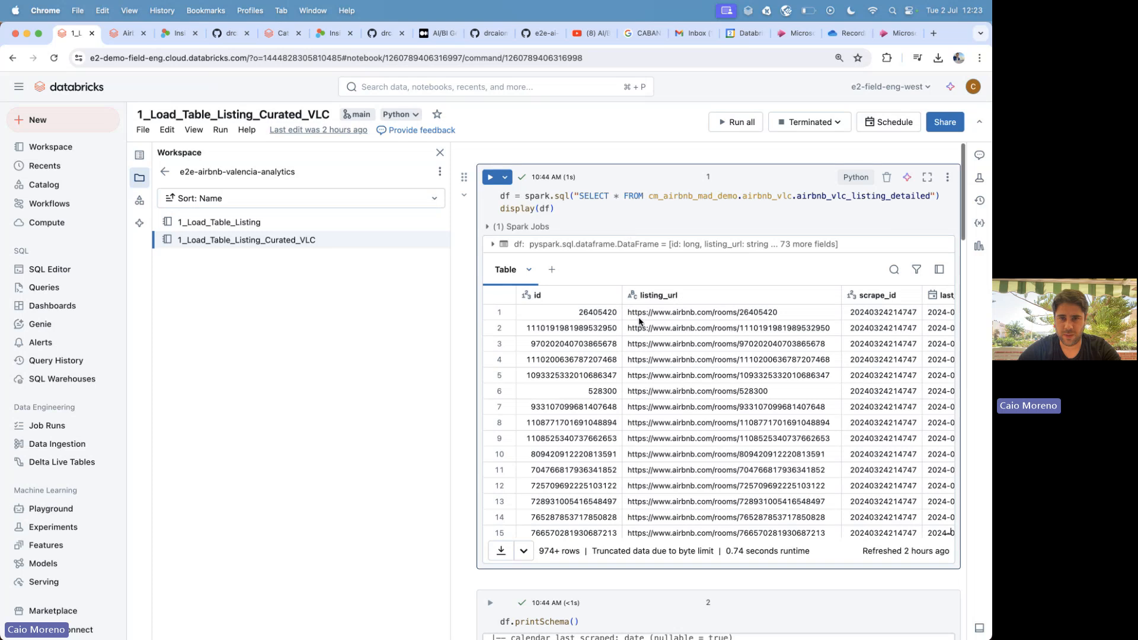
scroll(470, 323, down, 12)
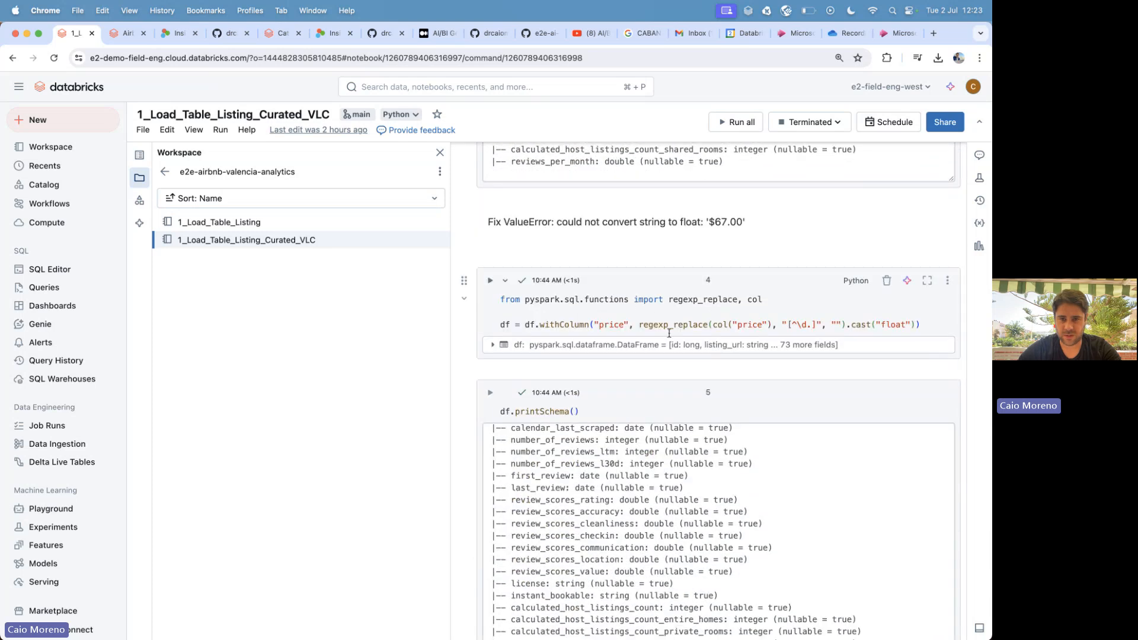
scroll(658, 403, down, 10)
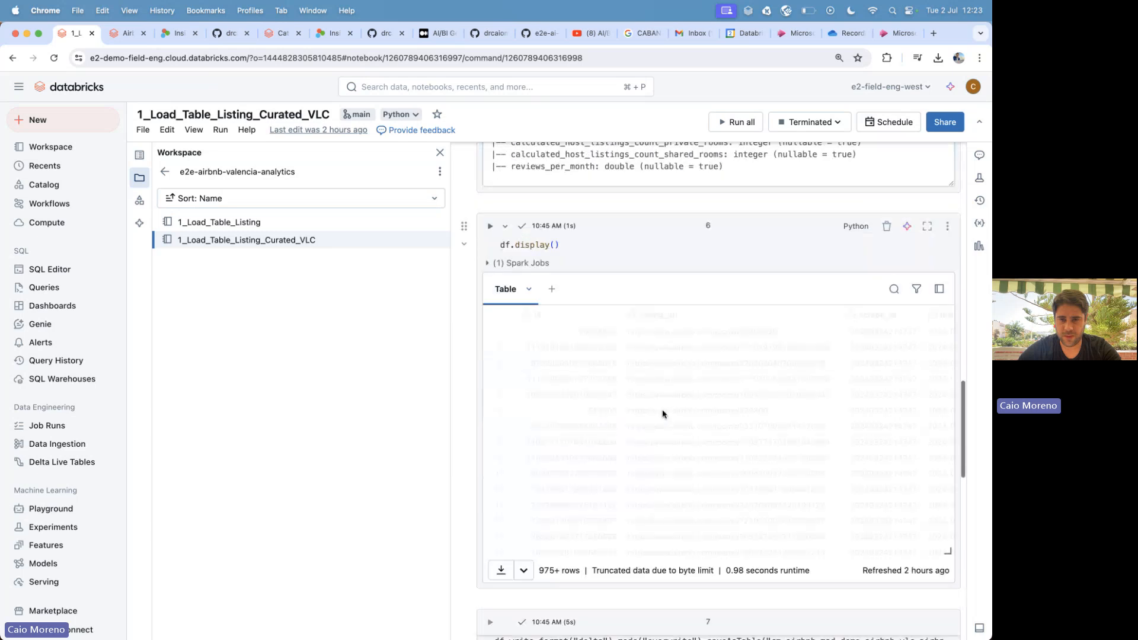
scroll(462, 402, down, 10)
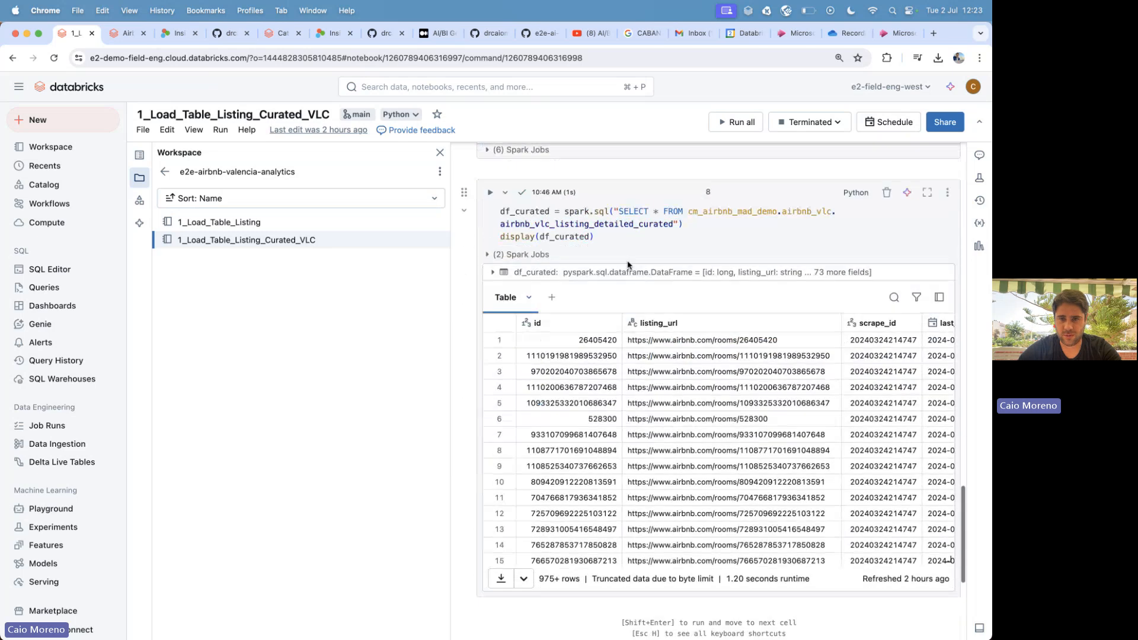
Filter the catalog explorer by "cm_" and expand the cm_airbnb_mad_demo catalog with its airbnb_mad and airbnb_vlc schemas.
scroll(740, 216, up, 3)
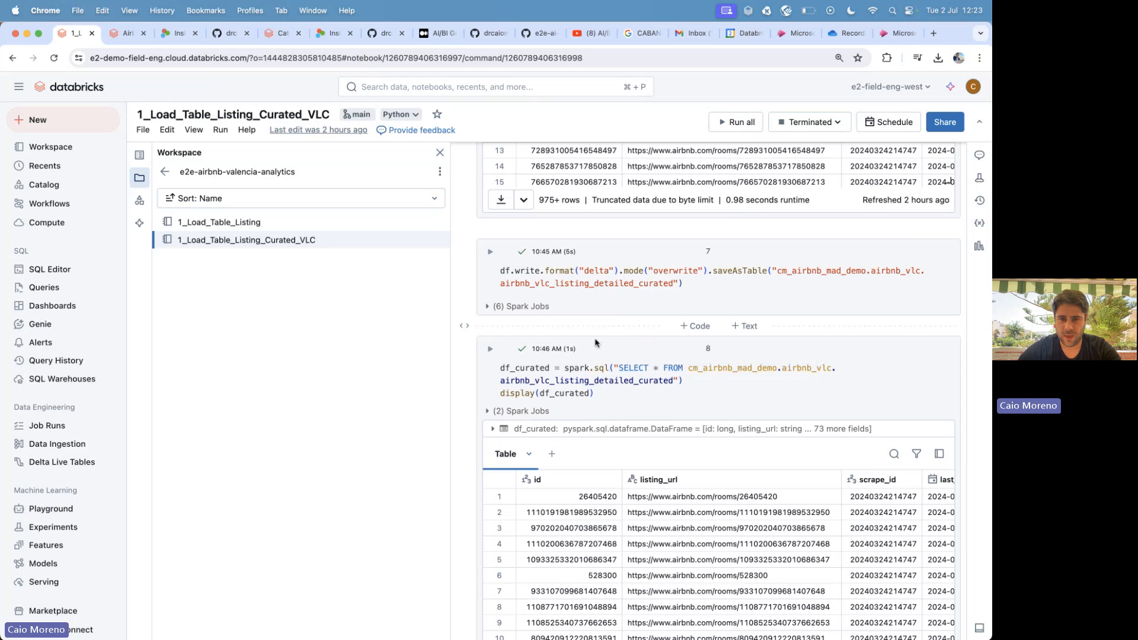
scroll(465, 415, down, 3)
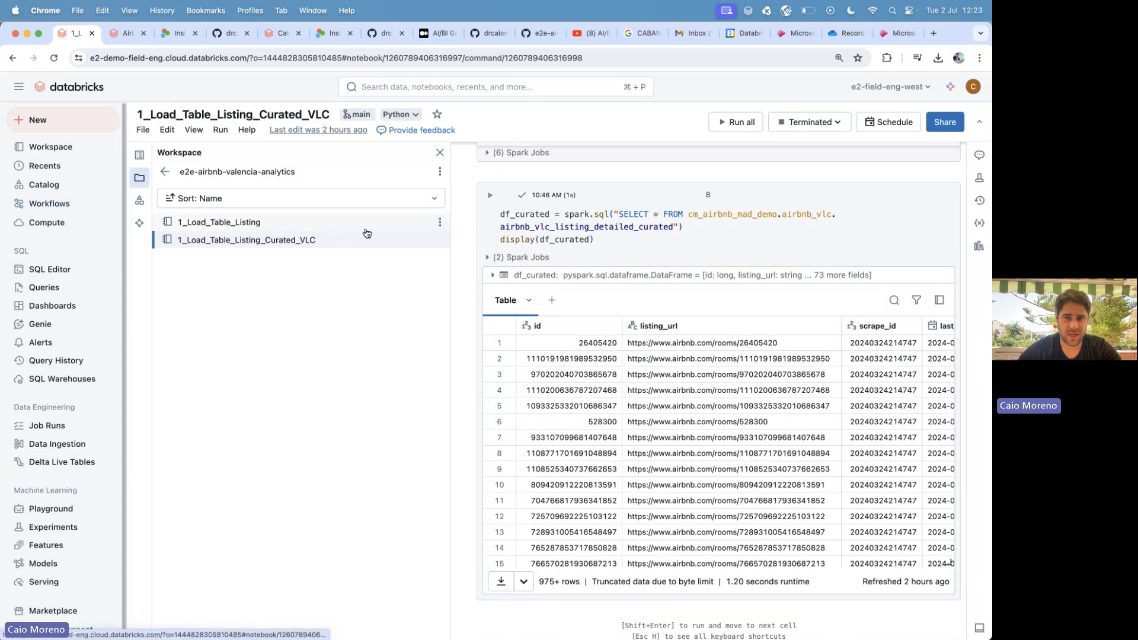
click(43, 184)
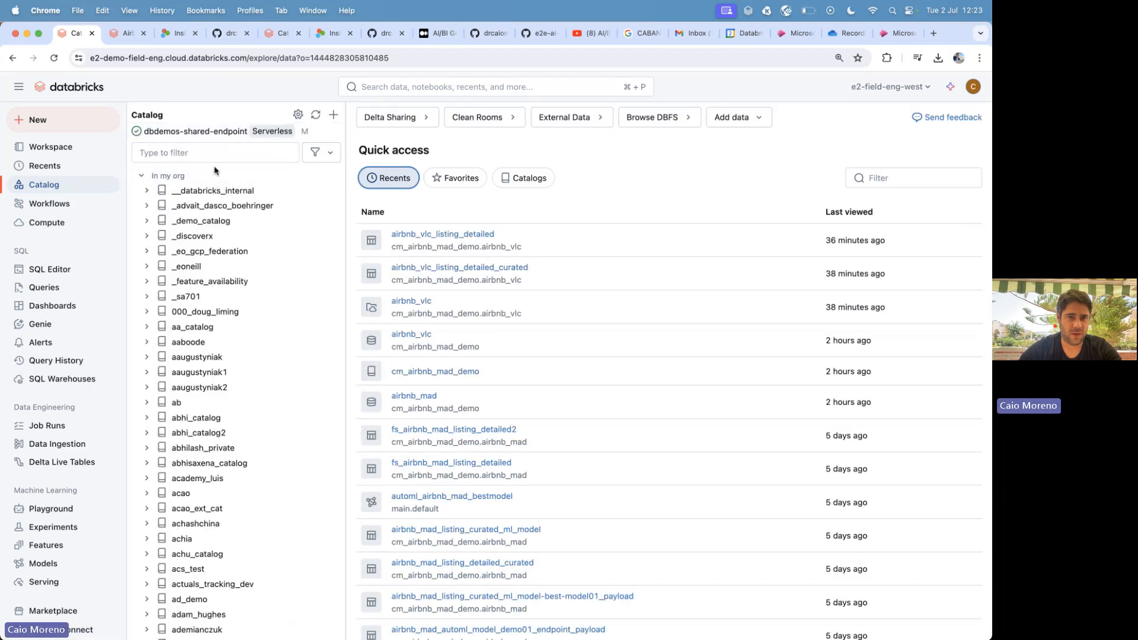
click(181, 149)
text(cm_)
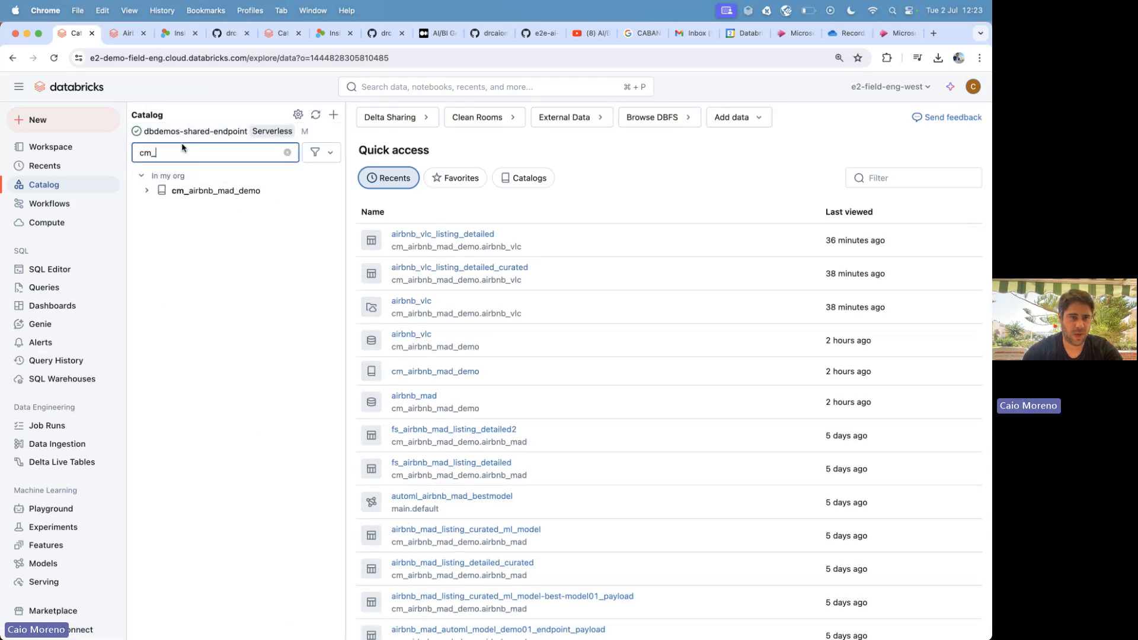
click(147, 190)
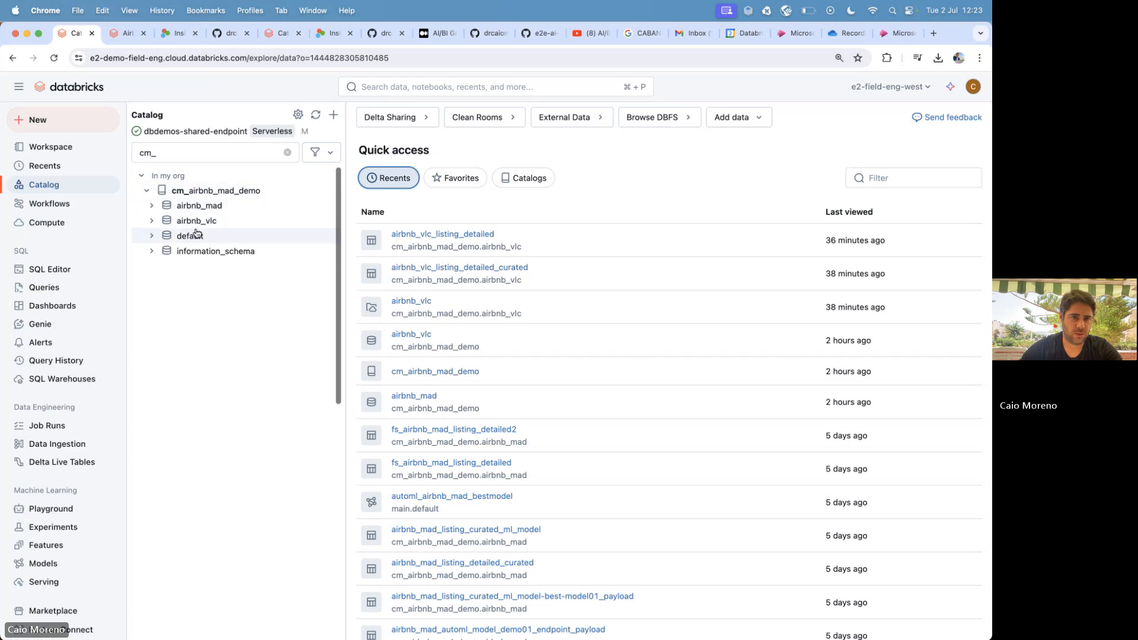
click(153, 206)
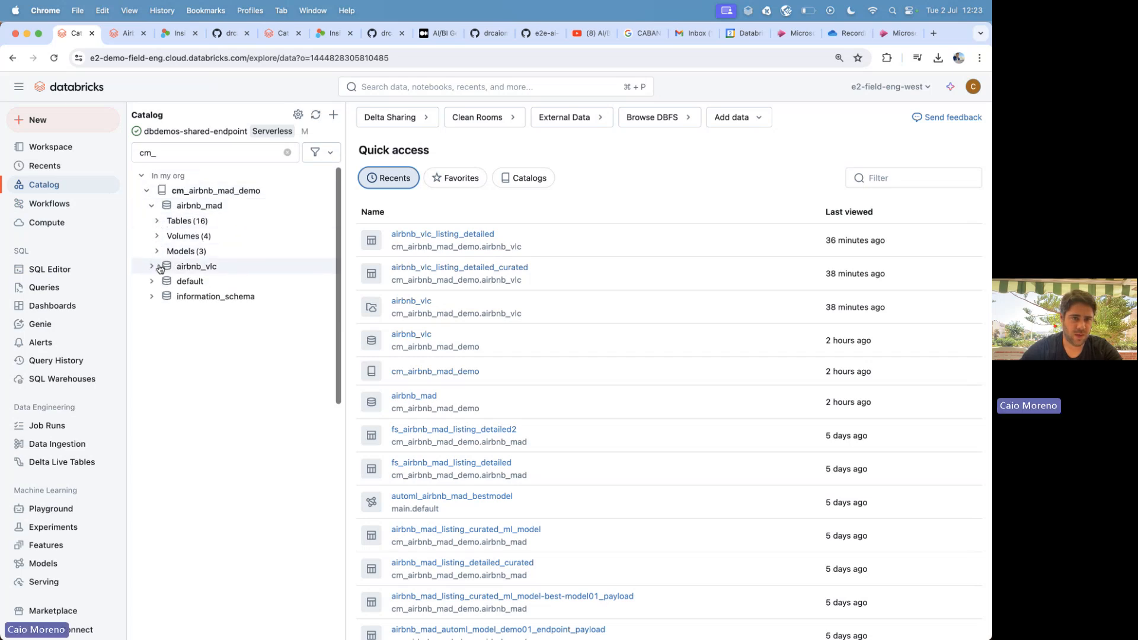
click(160, 268)
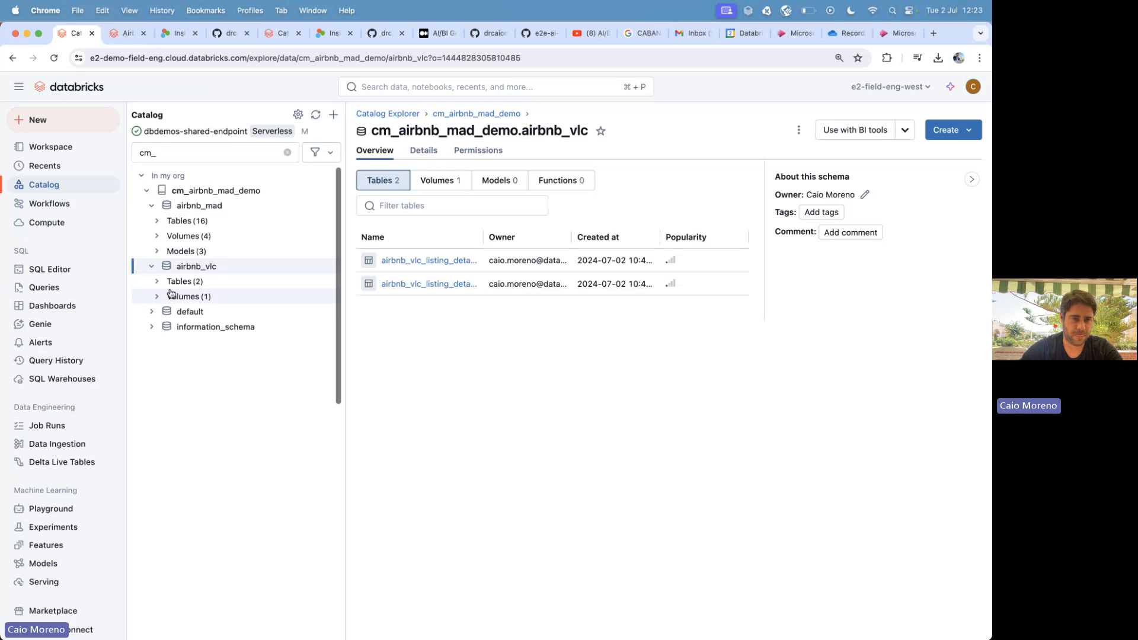
Open the airbnb_vlc volume in the airbnb_vlc schema and go into its listing folder.
click(158, 297)
click(211, 312)
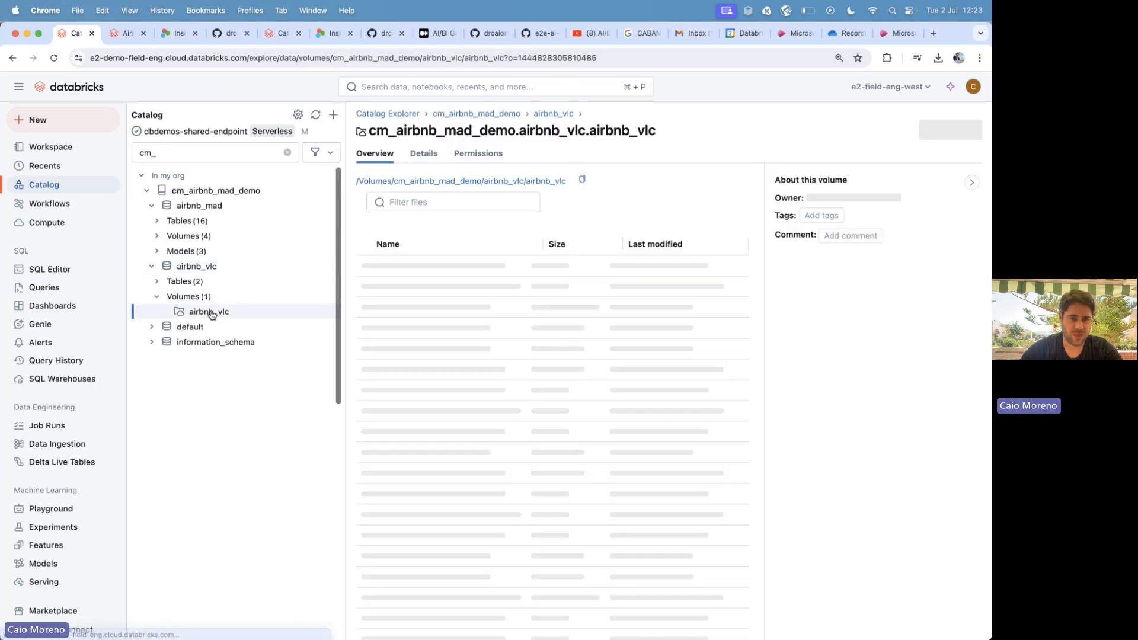
click(403, 264)
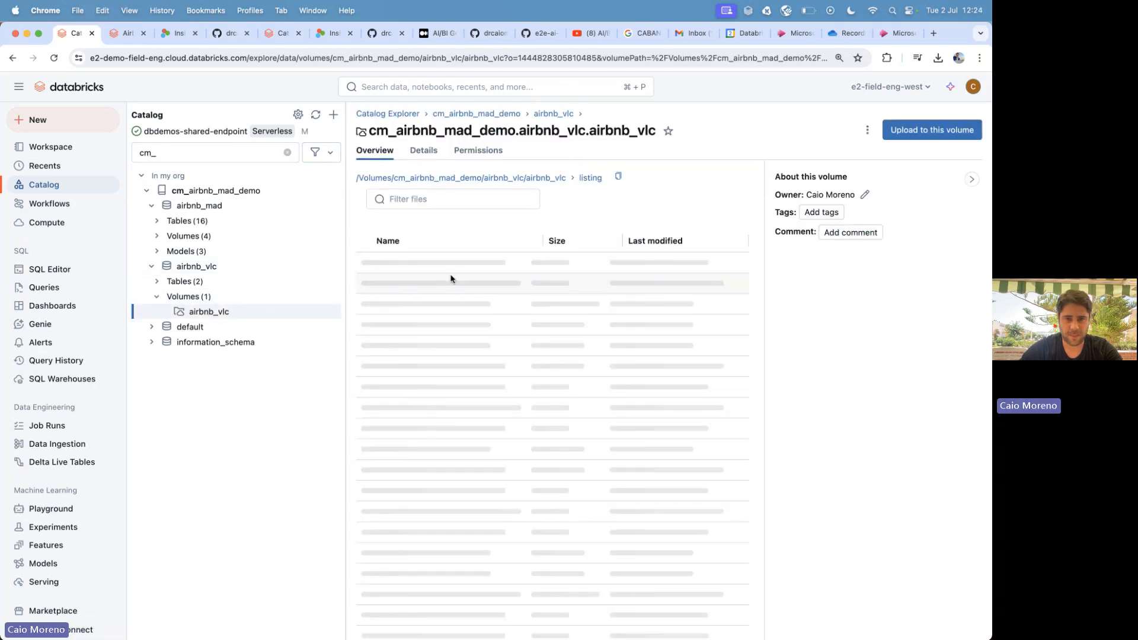
Review the column overviews of the airbnb_vlc_listing_detailed and airbnb_vlc_listing_detailed_curated tables.
click(159, 282)
click(229, 297)
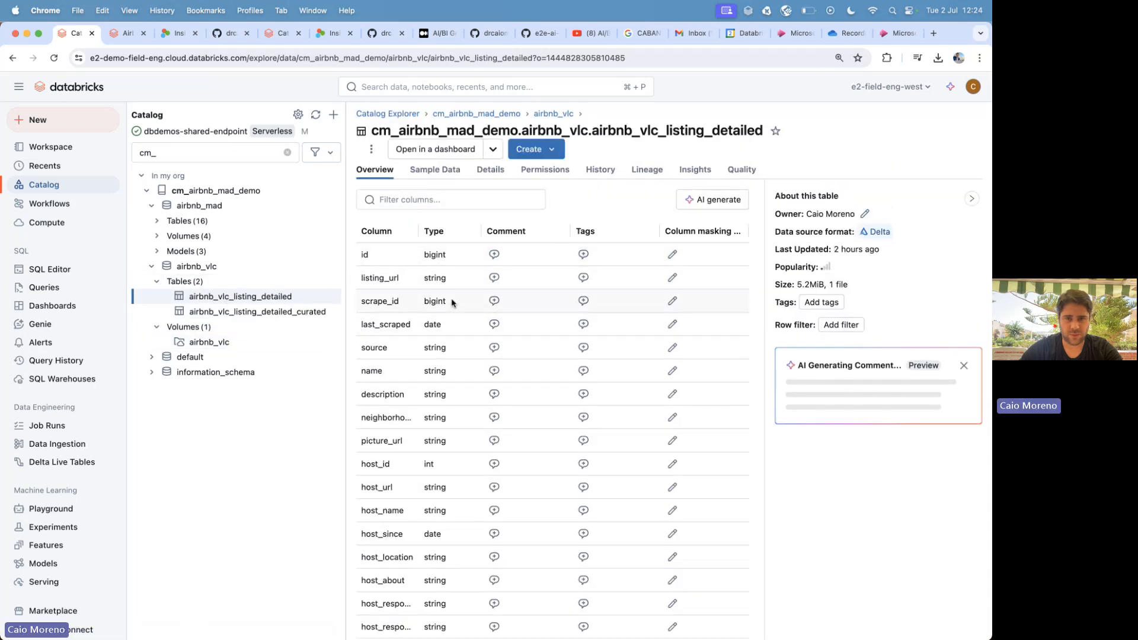
click(283, 315)
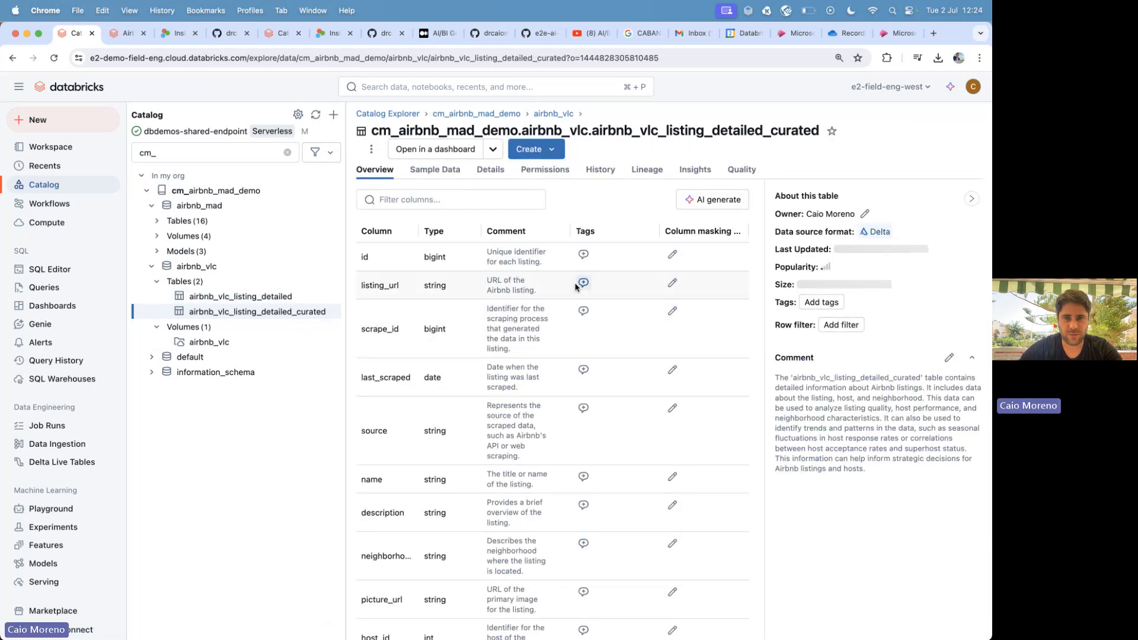
Examine the curated table's sample data across the listing, host and neighbourhood columns.
click(442, 172)
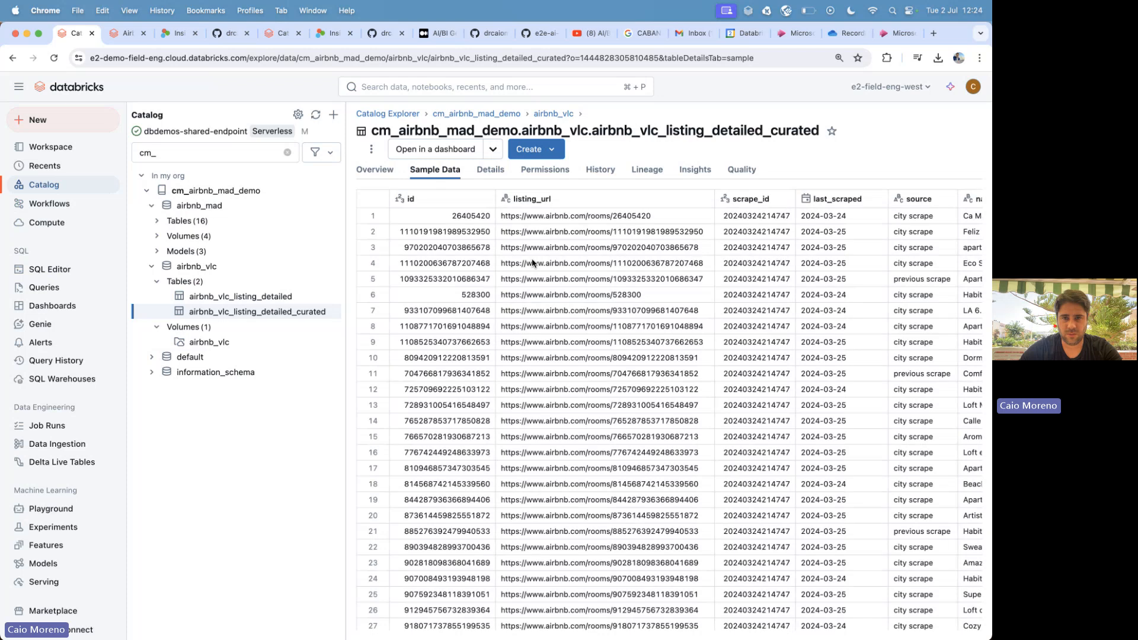
scroll(668, 277, right, 15)
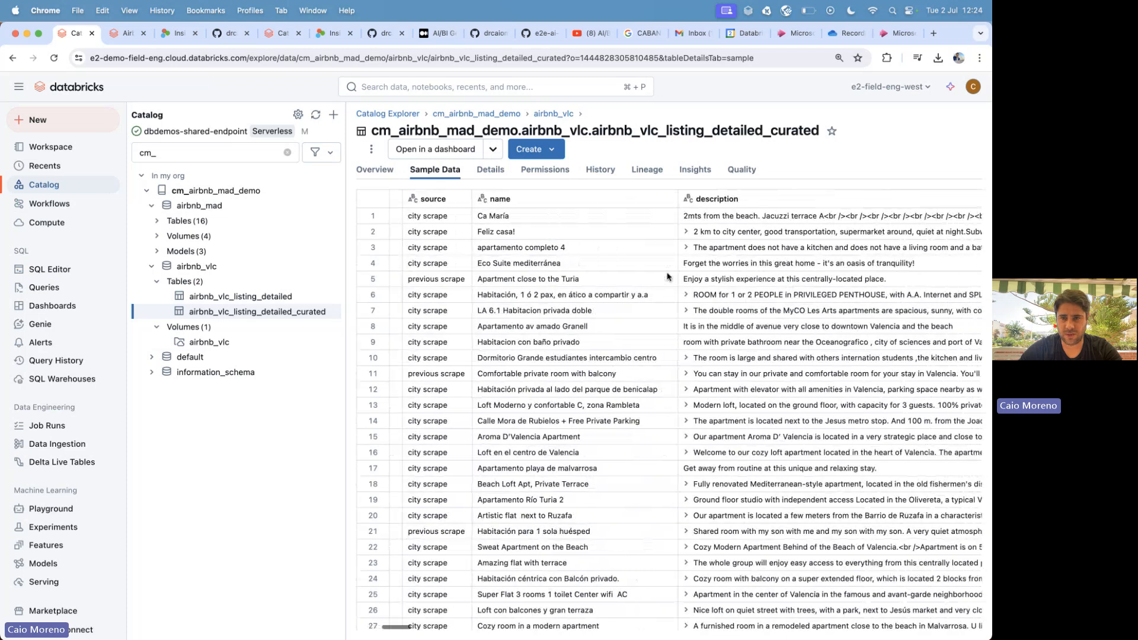
scroll(668, 277, right, 10)
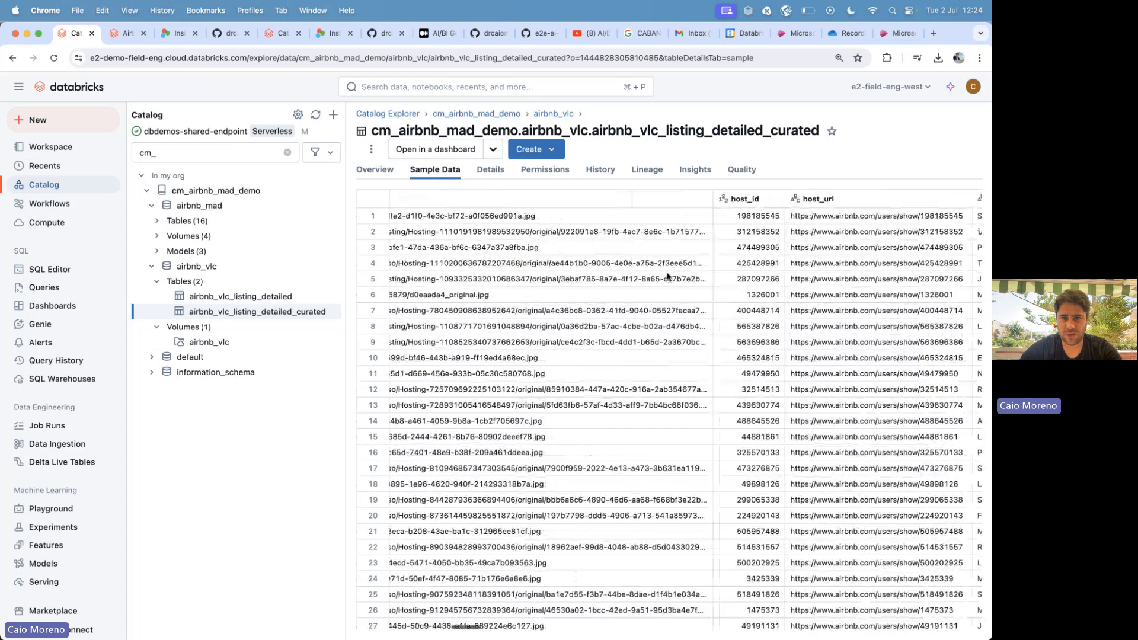
scroll(668, 277, right, 15)
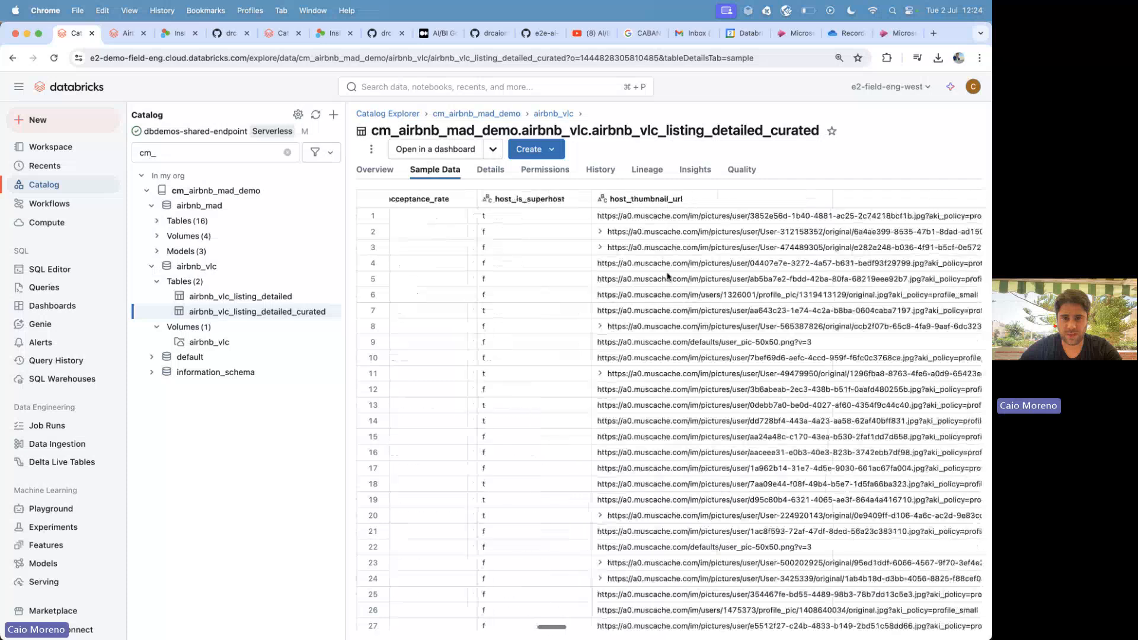
scroll(669, 277, right, 15)
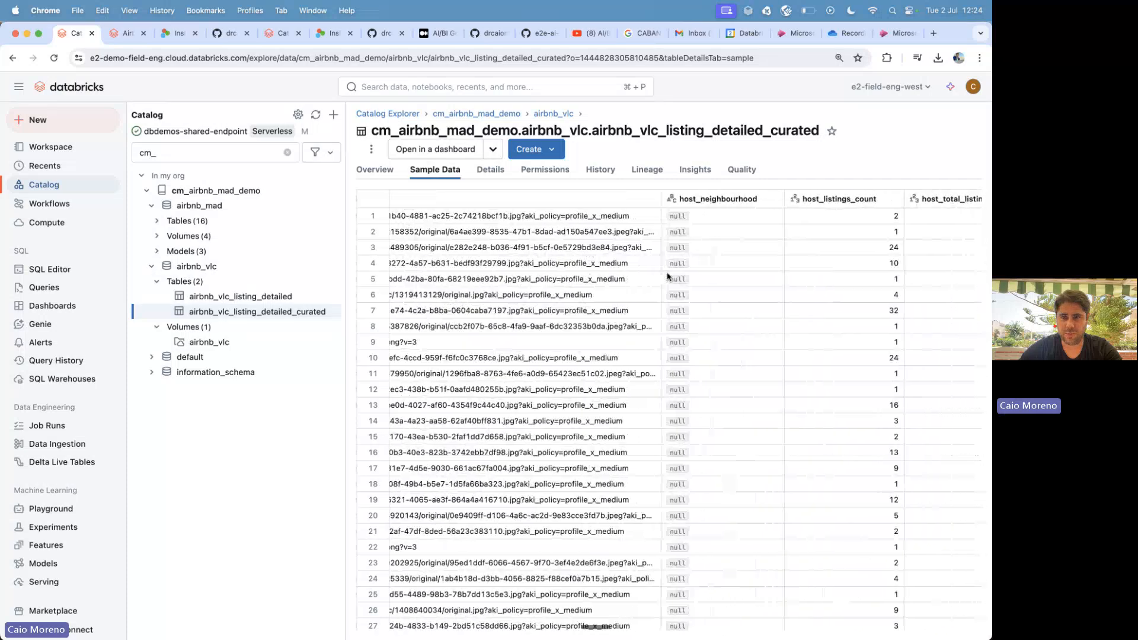
scroll(668, 277, right, 1)
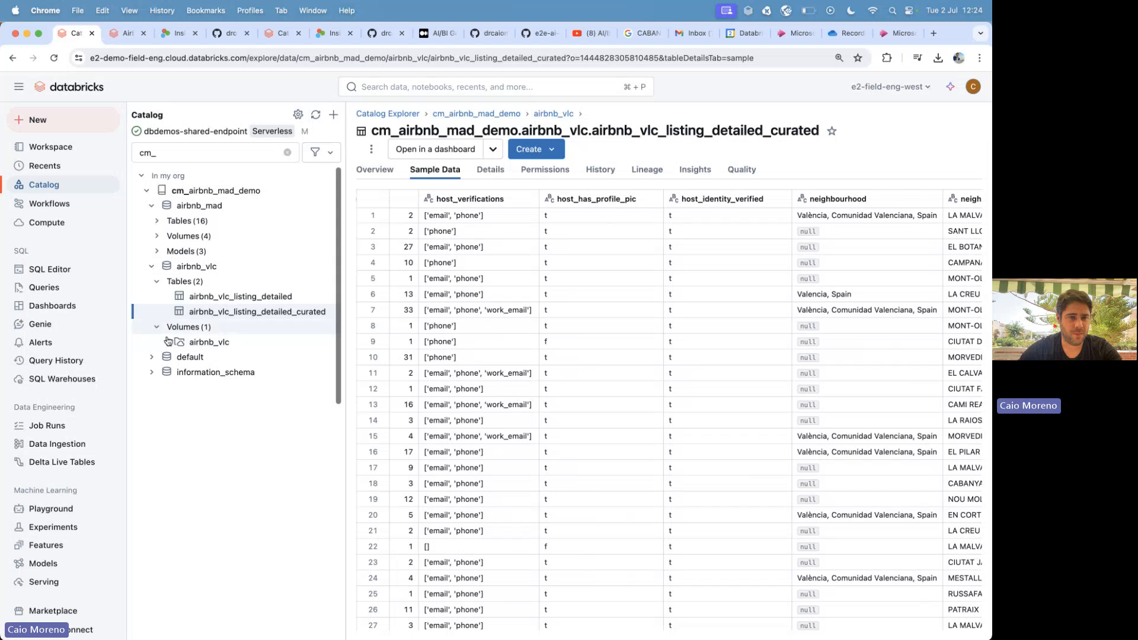
Start a new Genie space with a title made of "AirBnb", the owner's first name and "Valencia".
click(46, 327)
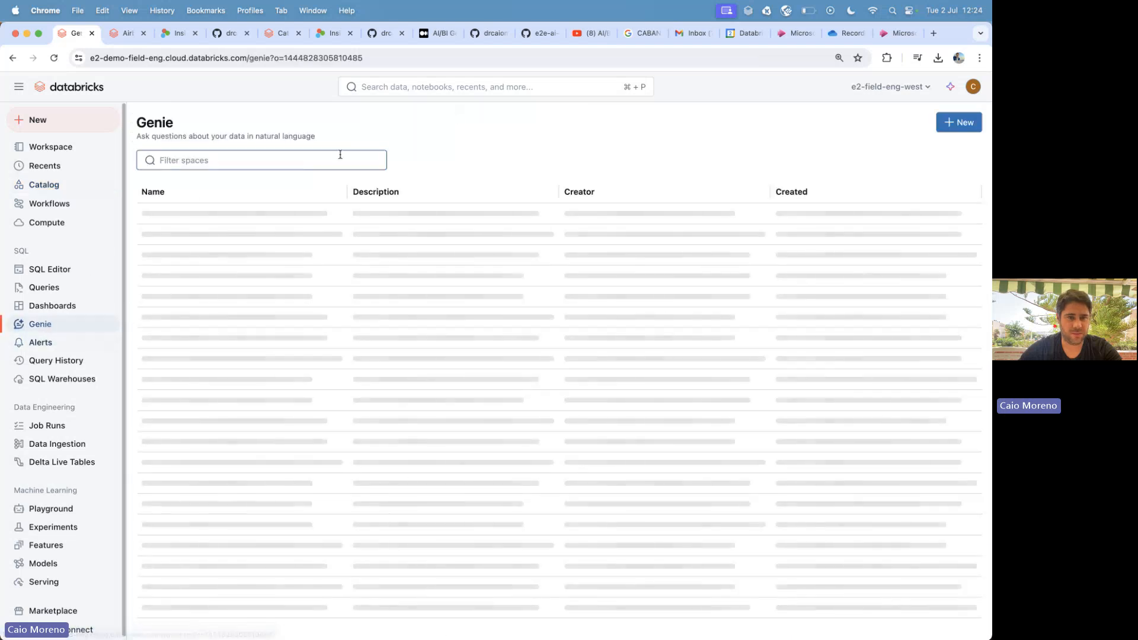
click(955, 124)
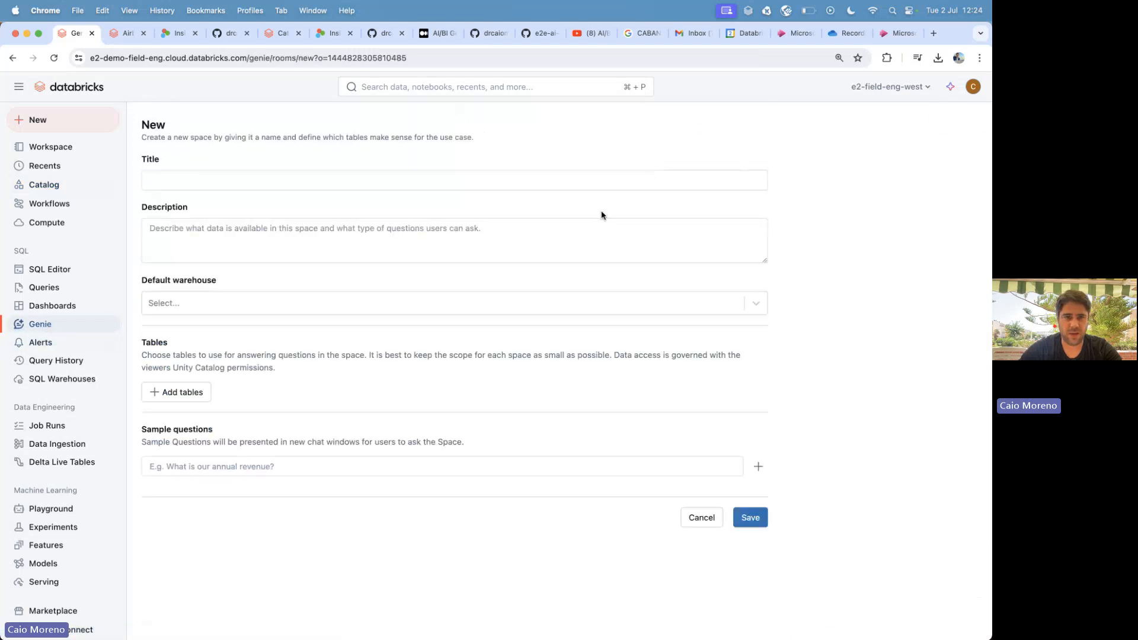
click(279, 185)
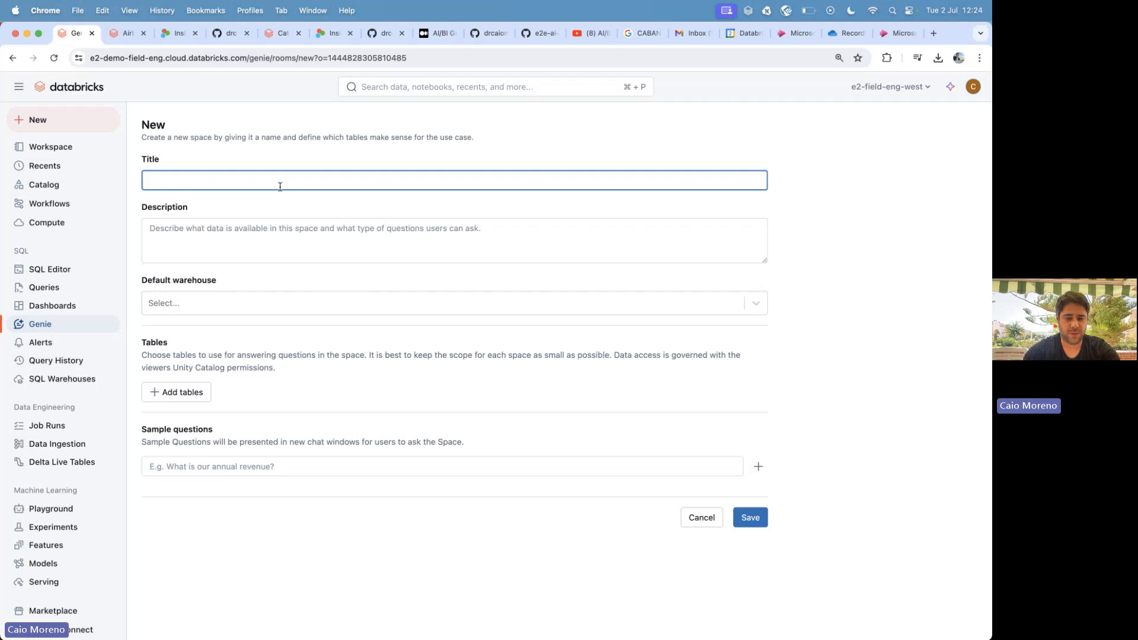
text(AirBn)
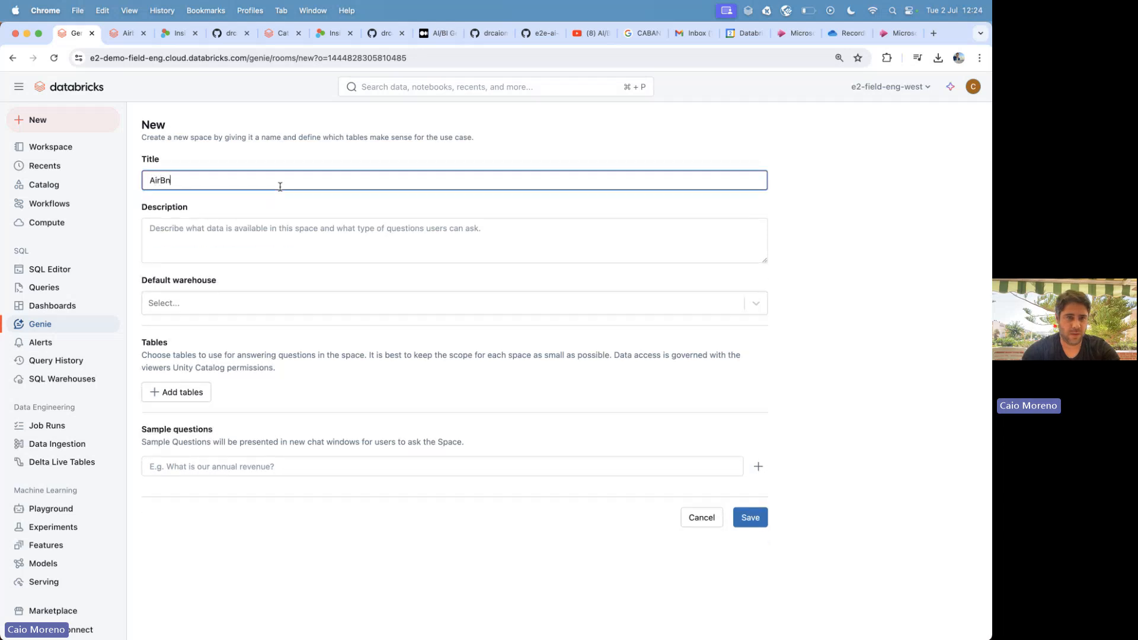
text(b Caio Valencia)
Copy the space's title into its description and choose the running airbnb_vlc demo warehouse as the default.
key(super+a)
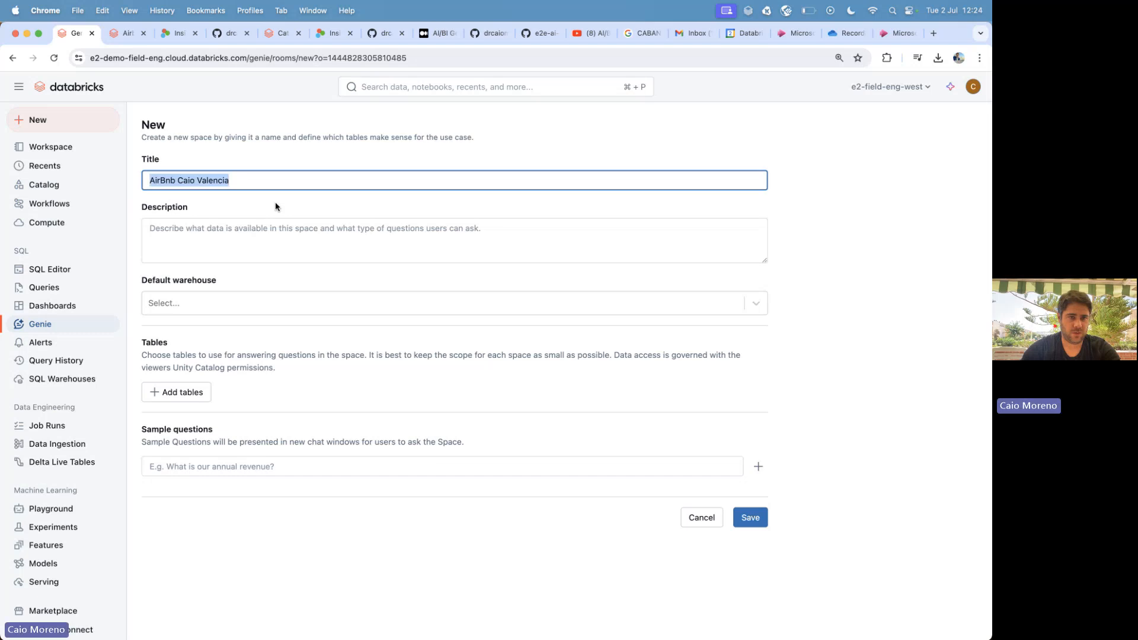
key(super+c)
click(279, 229)
key(super+v)
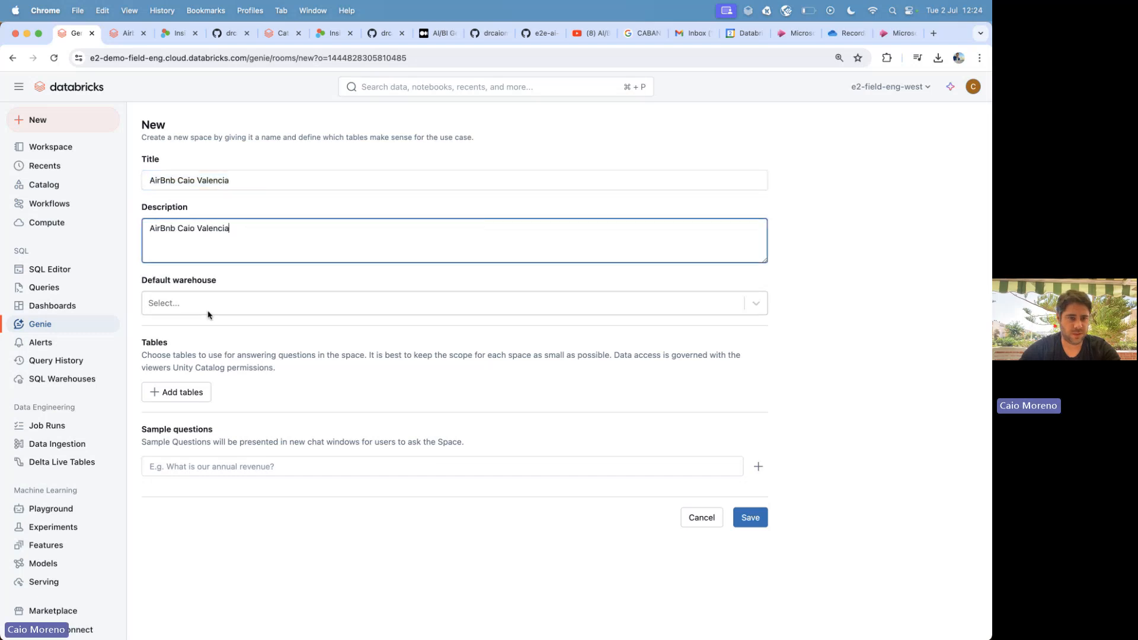
click(201, 305)
click(204, 331)
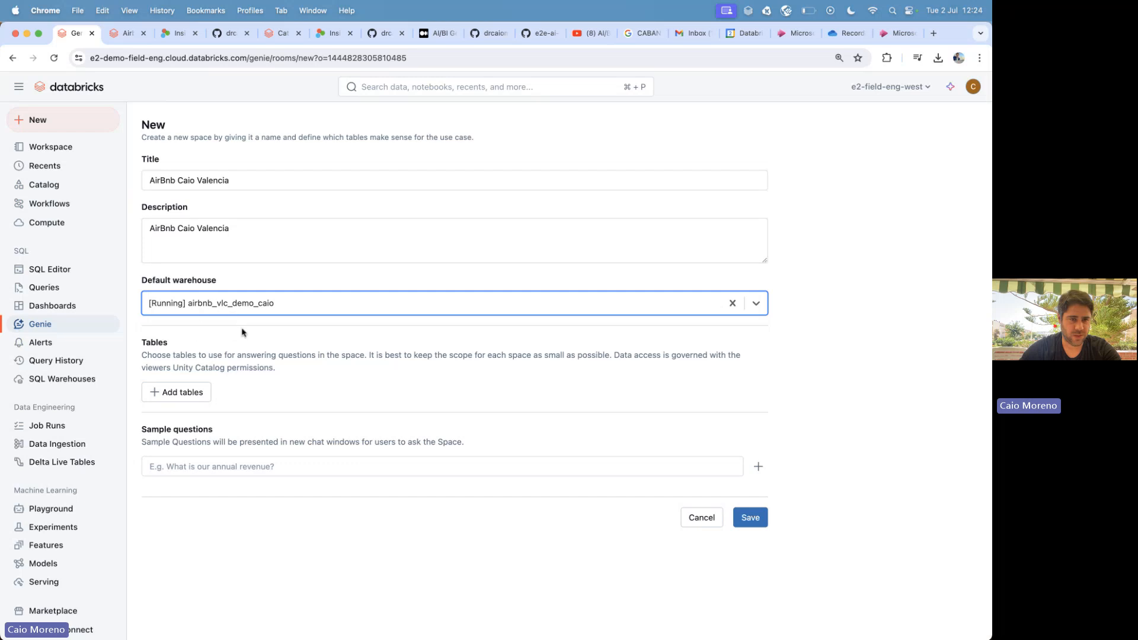
Start adding tables to the Genie space, filtering them by catalog cm_airbnb_mad_demo and schema airbnb_vlc.
click(187, 397)
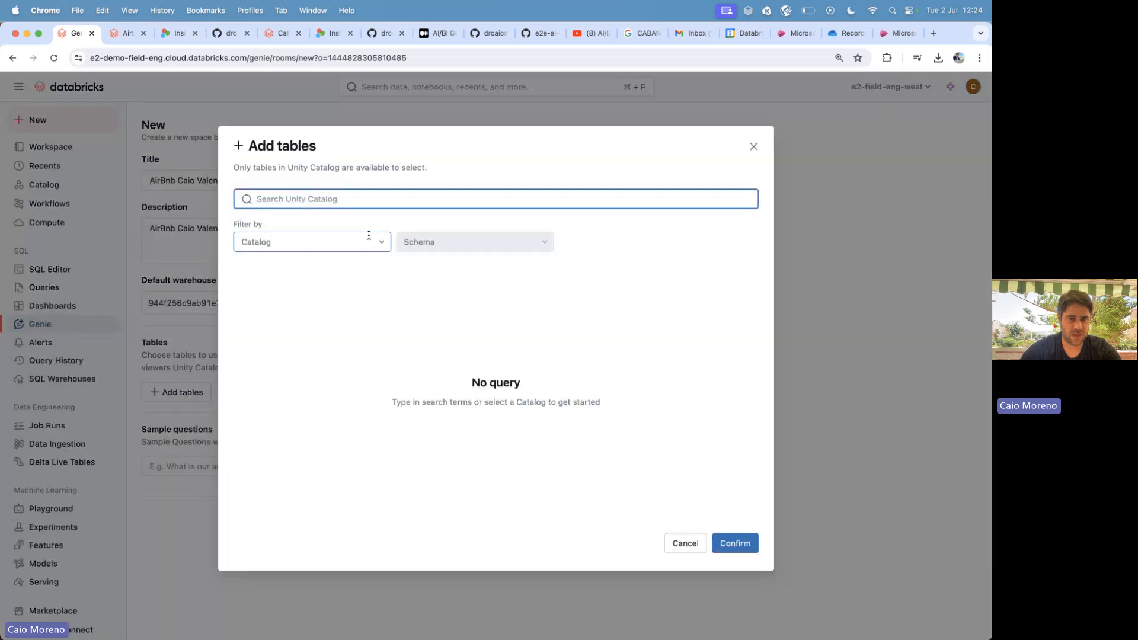
click(292, 238)
text(cm_)
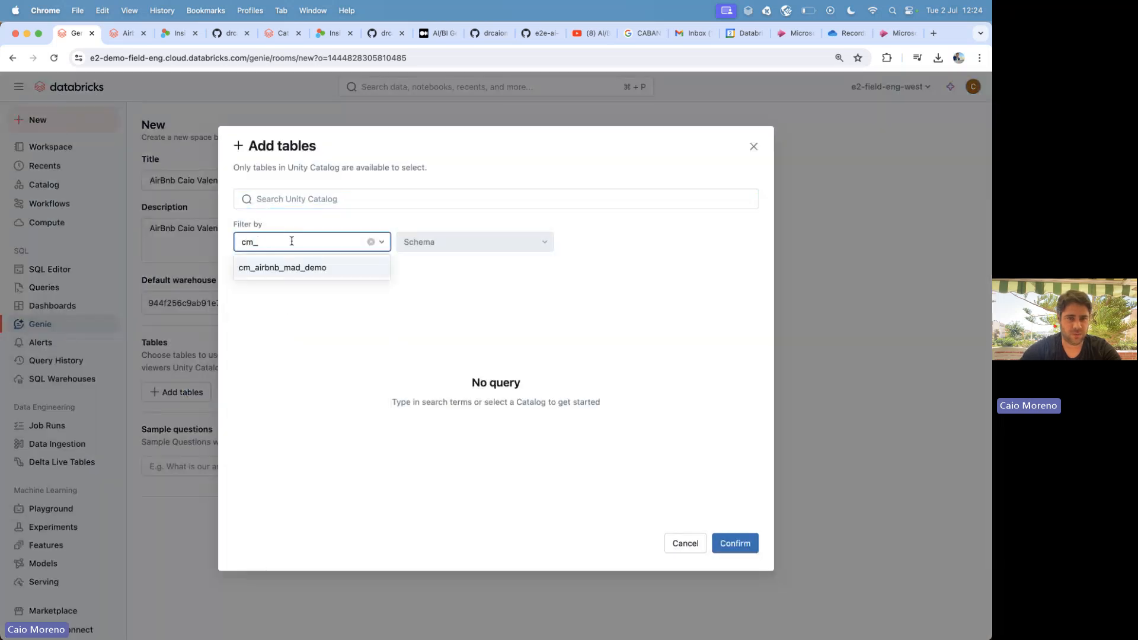
click(287, 266)
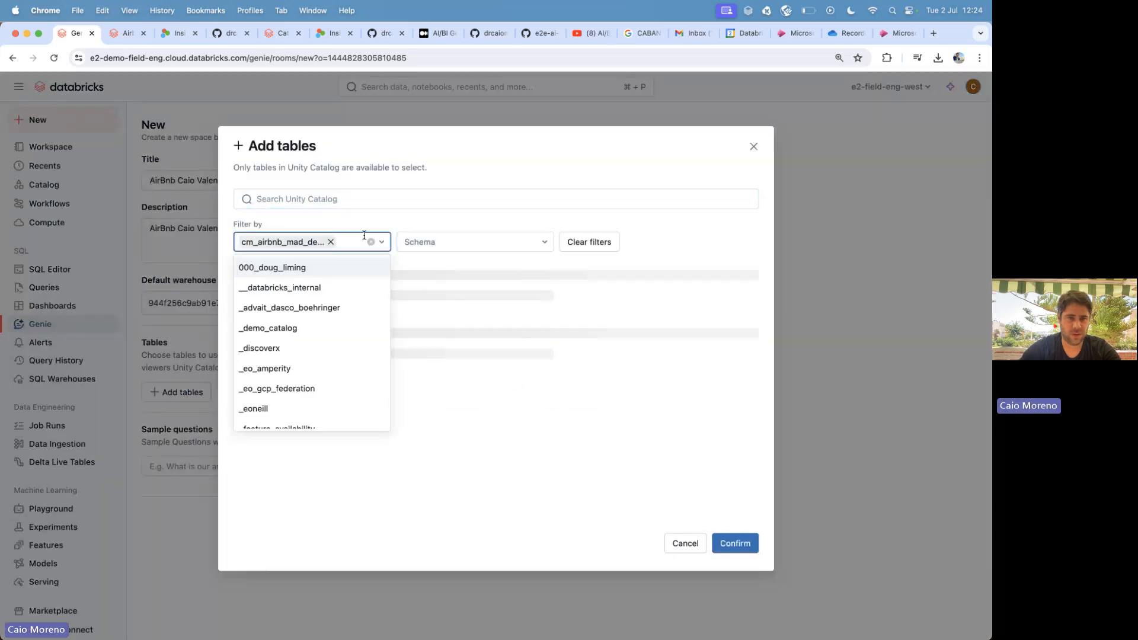
click(416, 243)
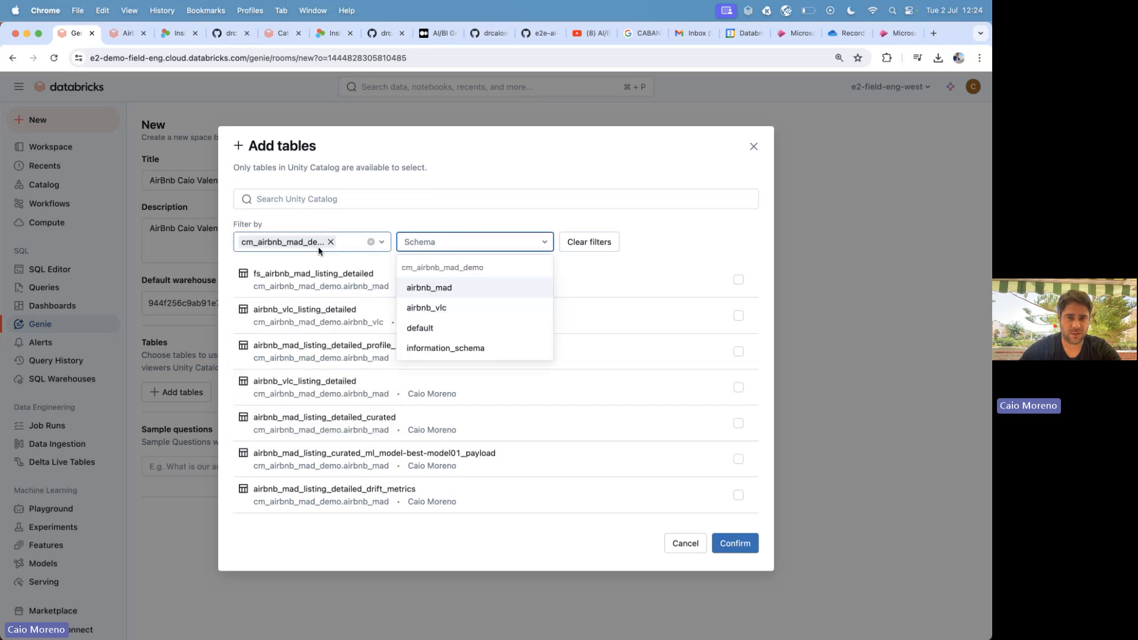
click(433, 312)
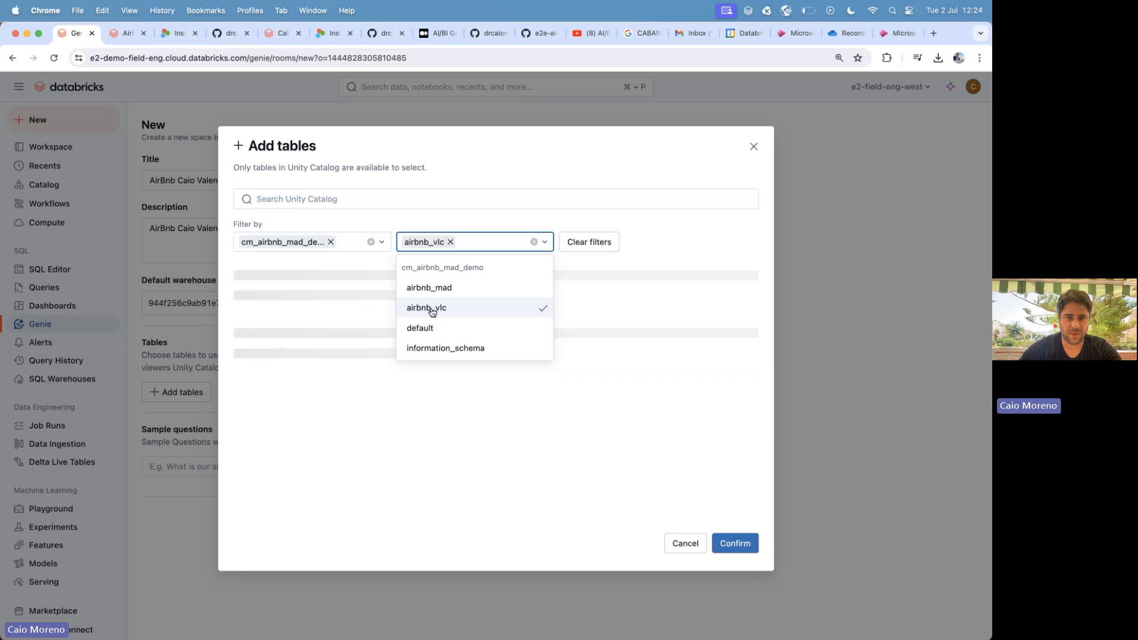
click(367, 368)
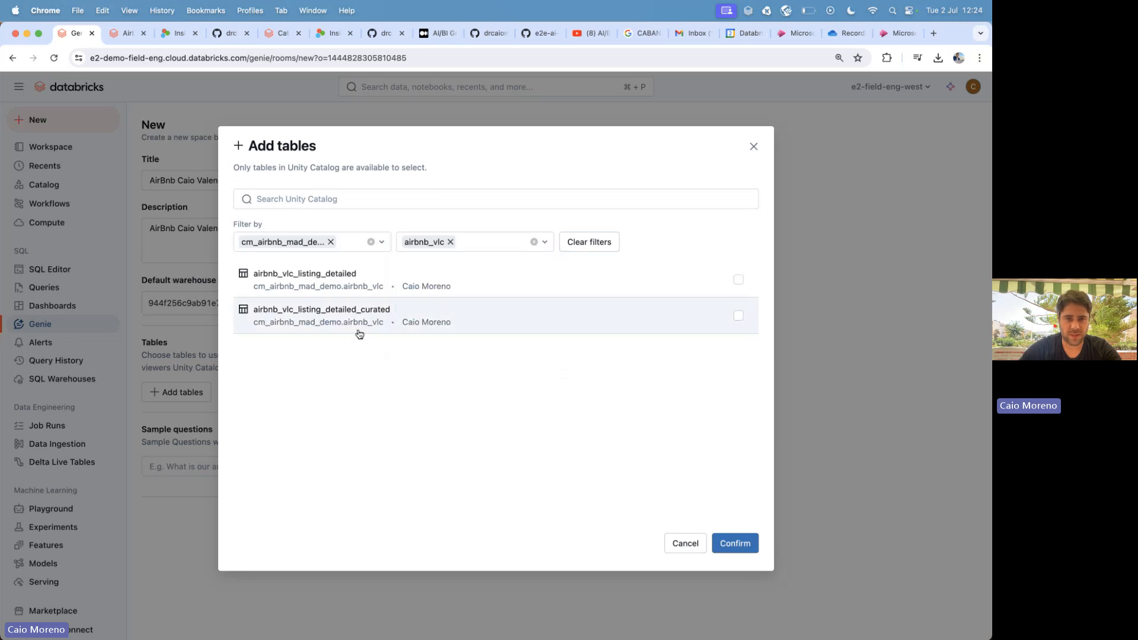
Add only the airbnb_vlc_listing_detailed_curated table to the Genie space.
click(739, 316)
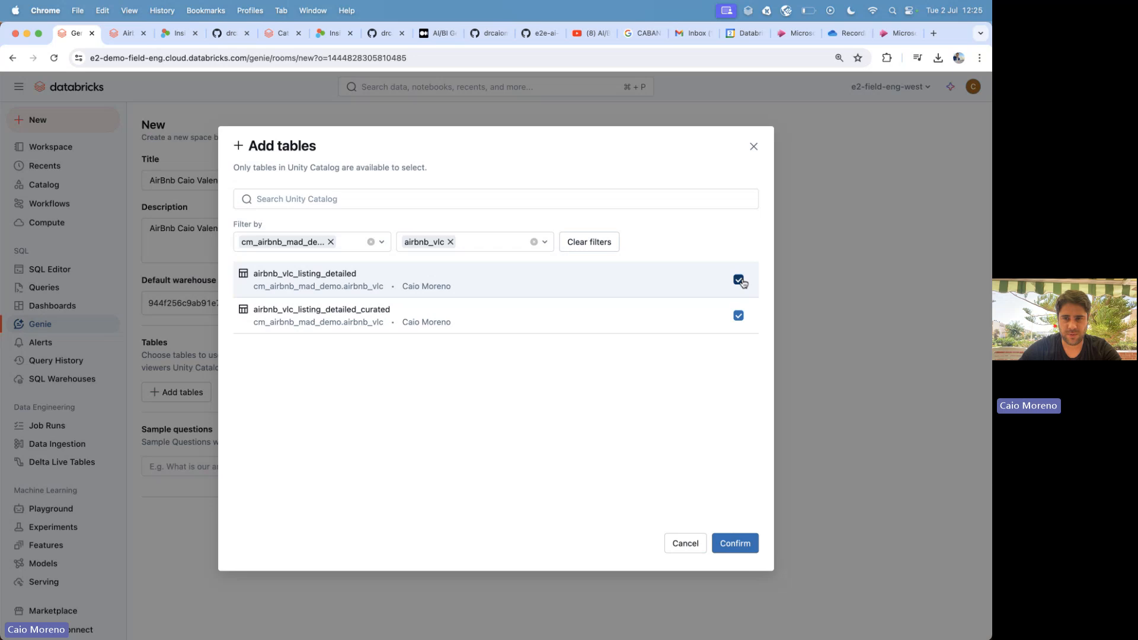
click(739, 280)
click(736, 544)
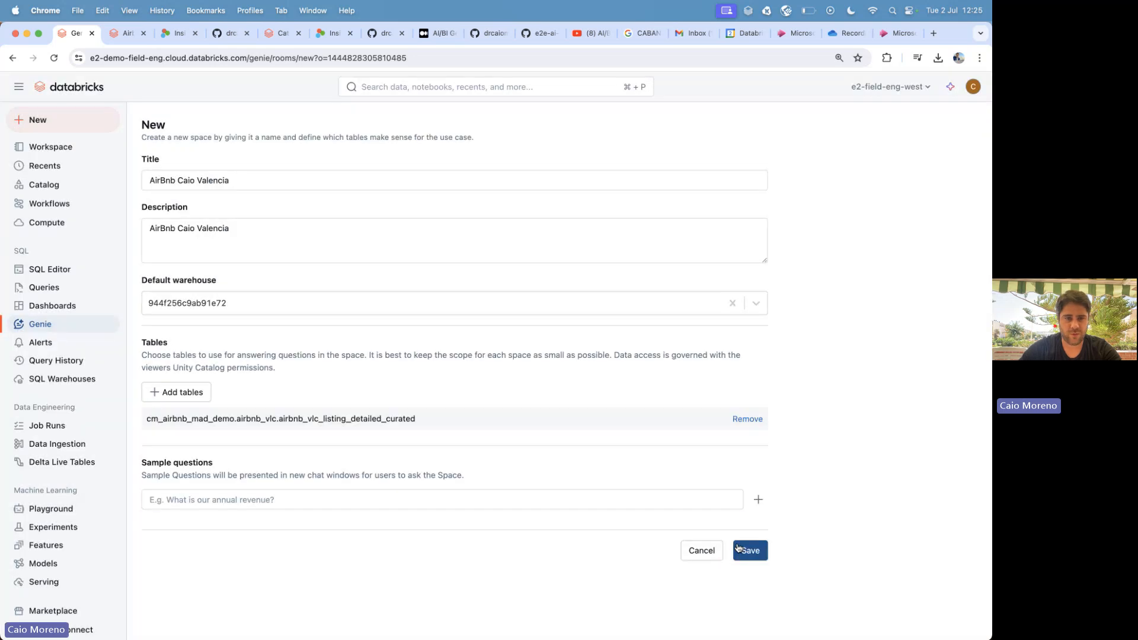
Add the sample question "top 10 superhosts by review" to the Genie space and save the space.
click(425, 494)
click(304, 502)
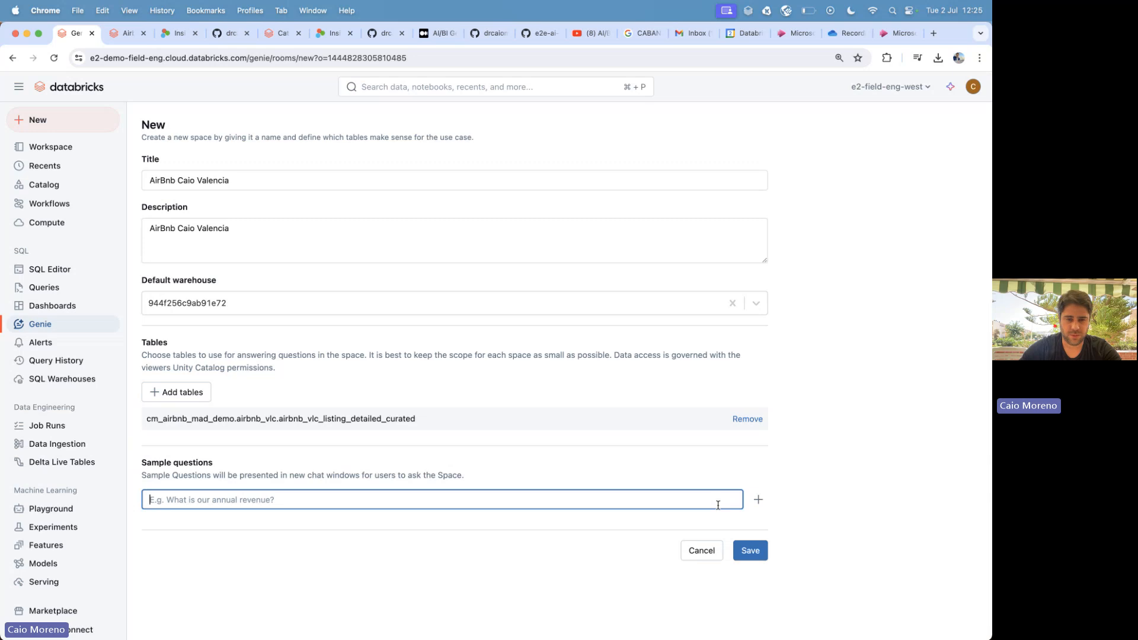
text(top 10)
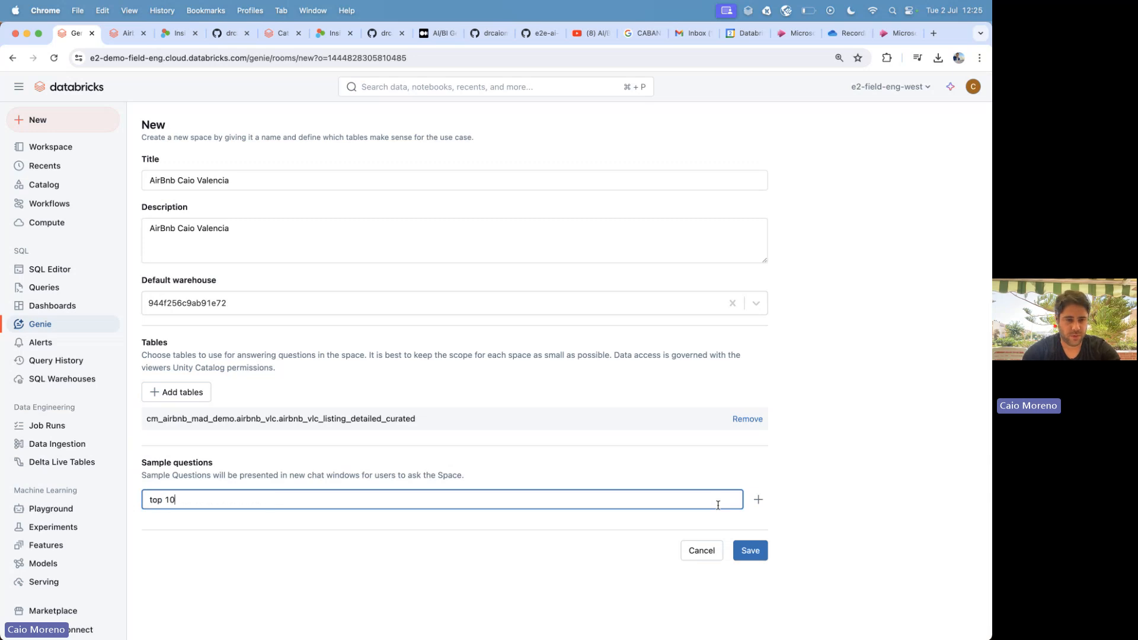
text( supe)
key(BackSpace)
key(BackSpace)
key(BackSpace)
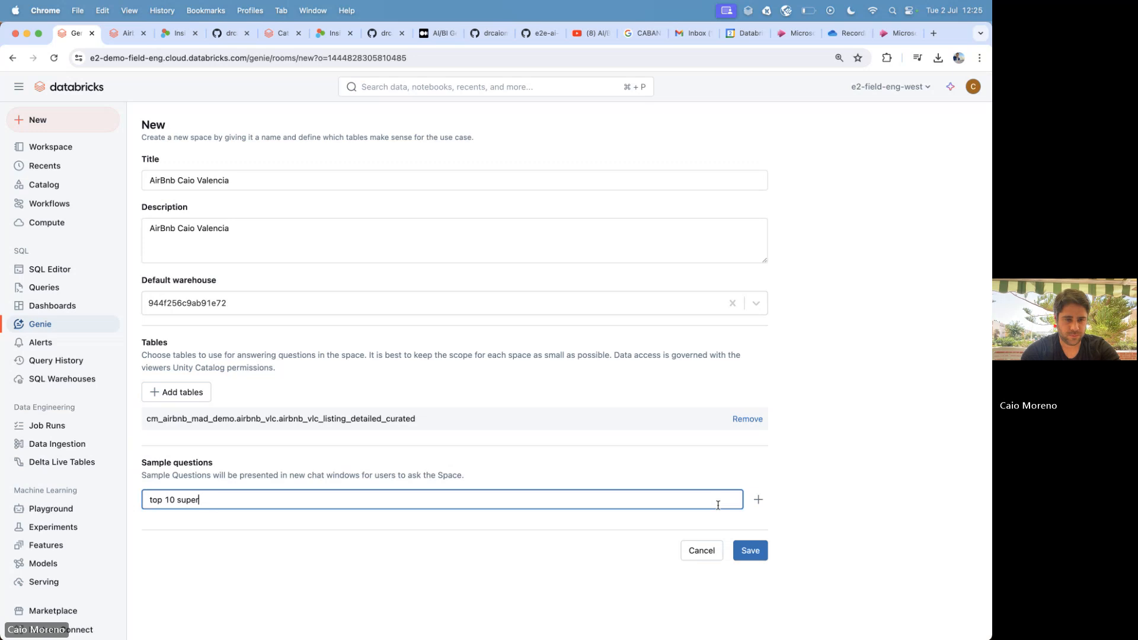
text(sts by eview)
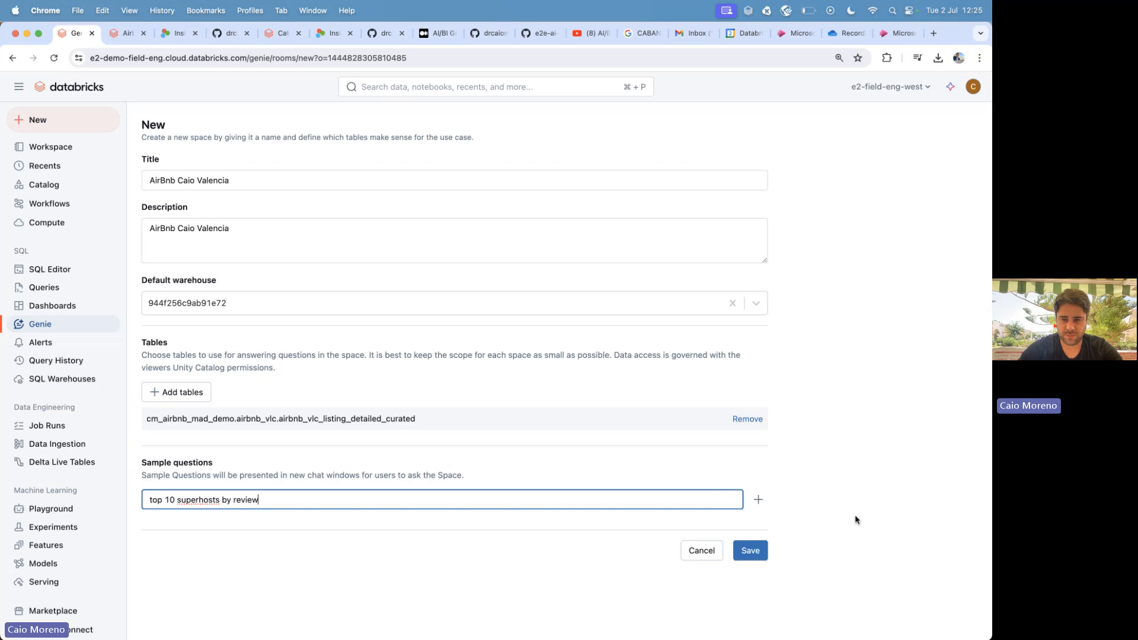
click(760, 501)
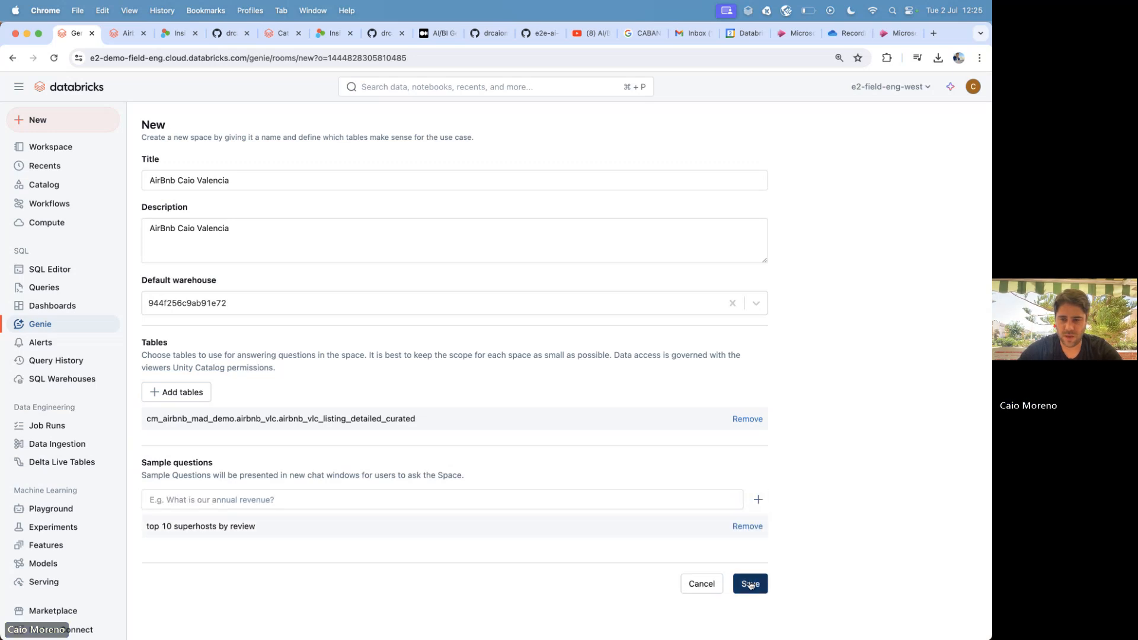
click(751, 583)
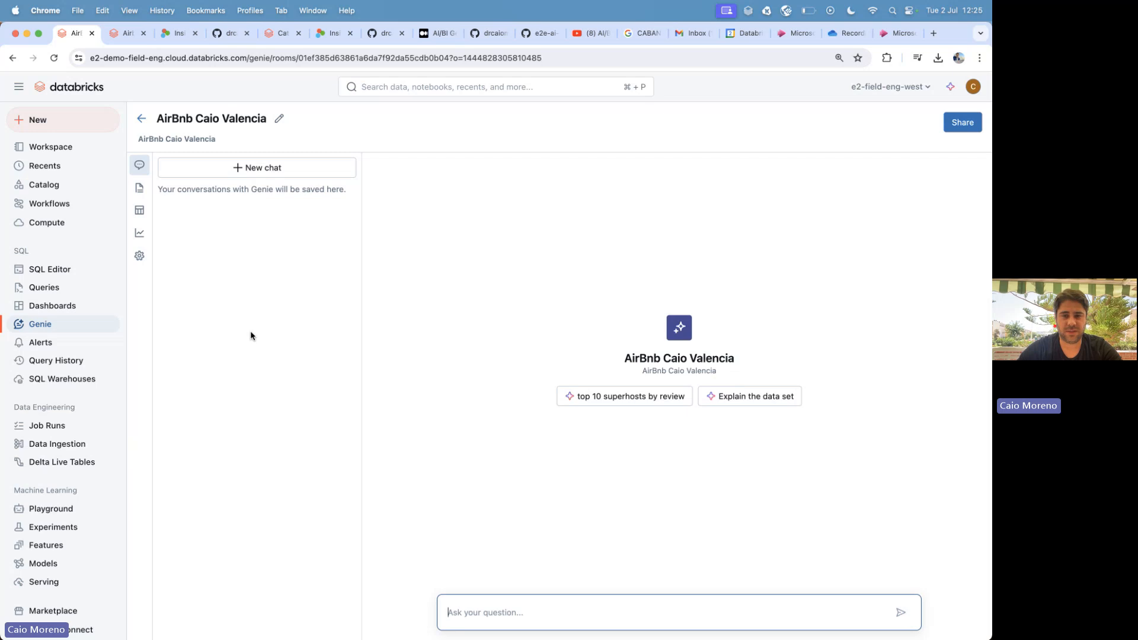
Ask Genie to explain the data set using the suggested prompt and rate its answer positively.
click(761, 394)
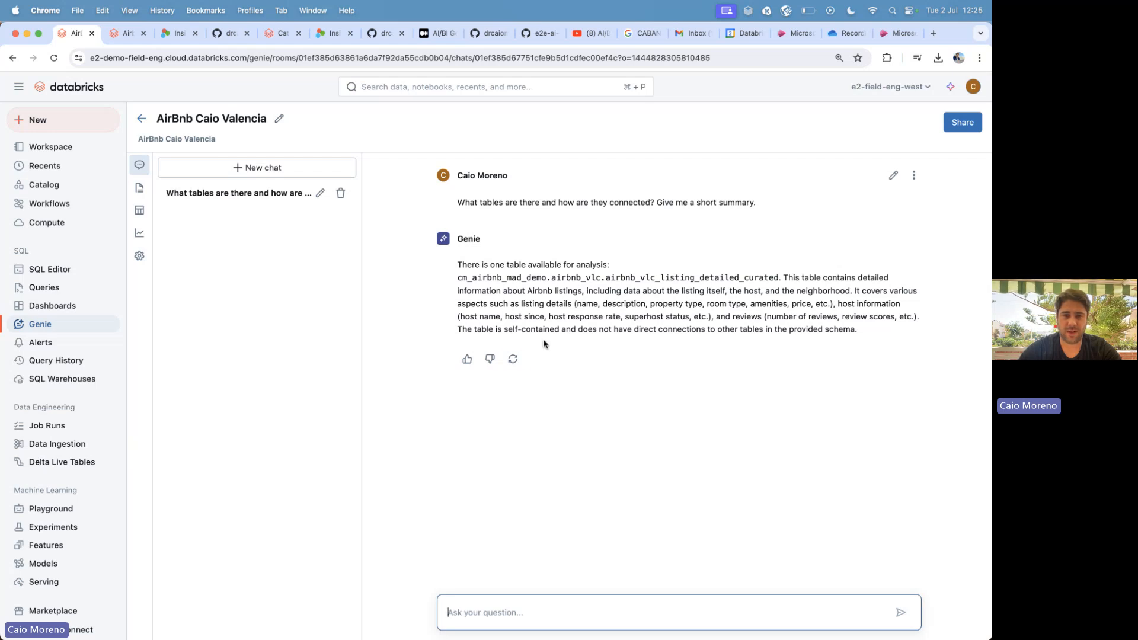
click(468, 362)
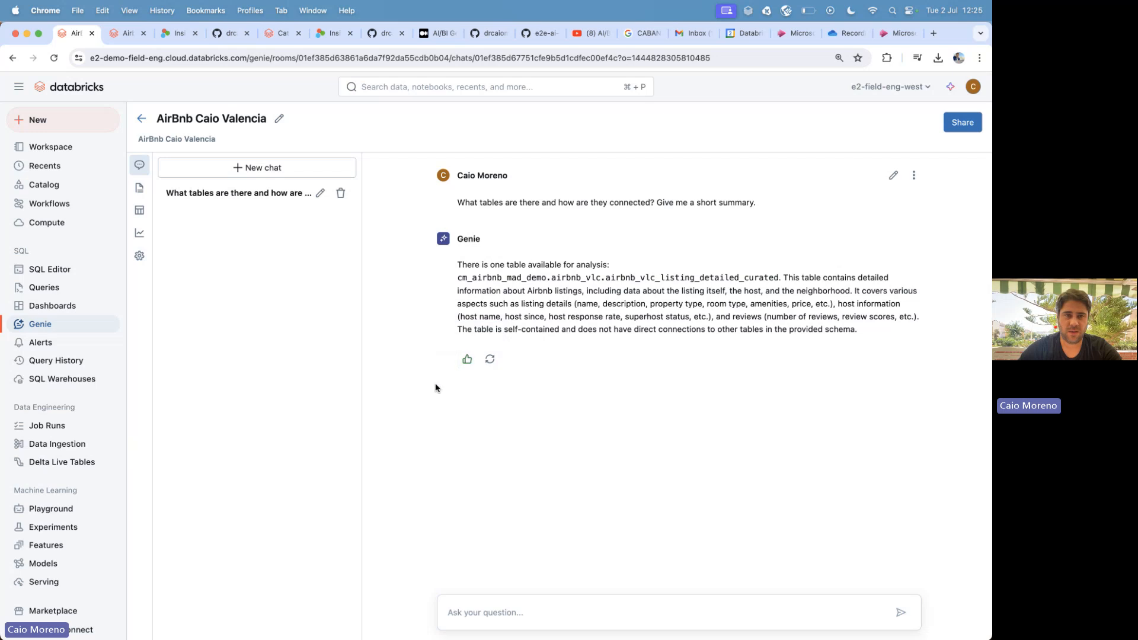
Ask the sample question "top 10 superhosts by review" in a new chat and show the generated SQL code.
click(219, 171)
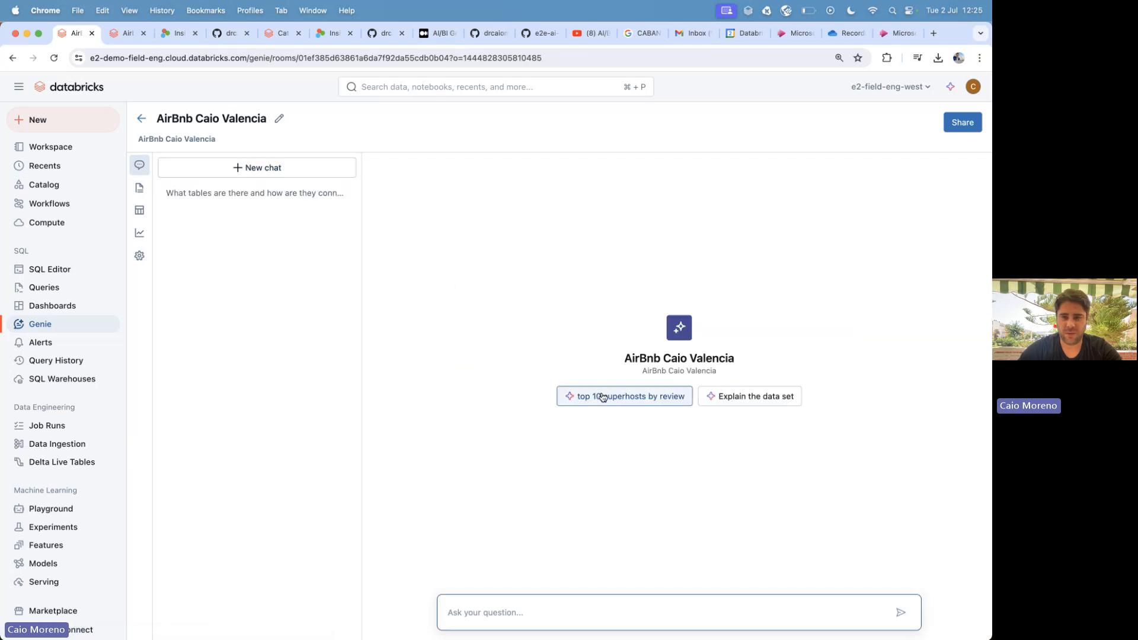
click(603, 389)
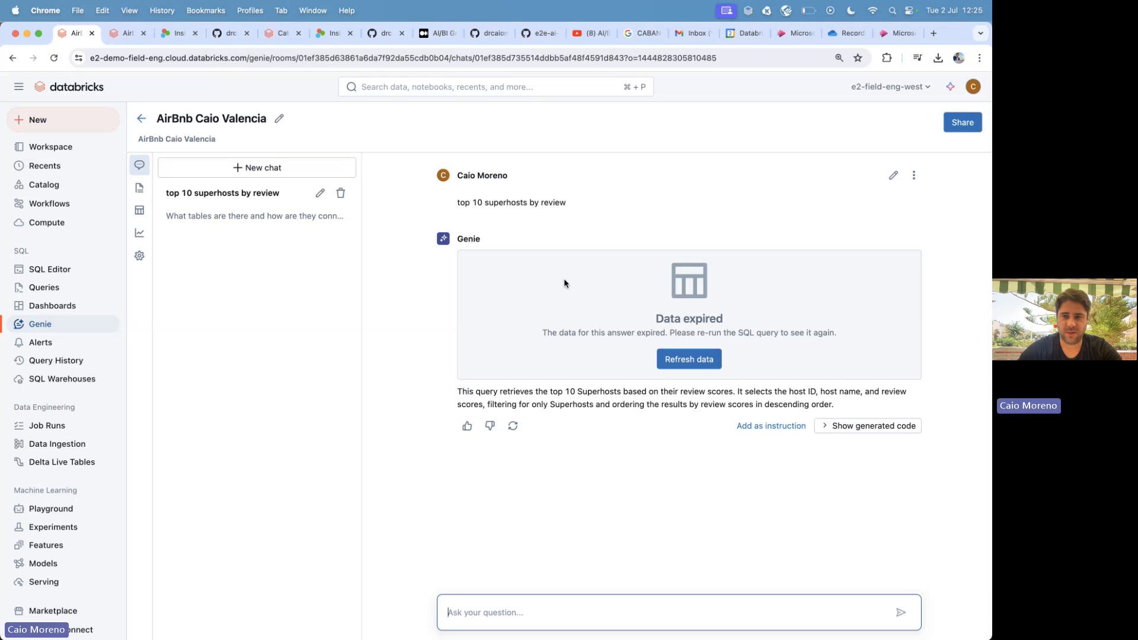
click(837, 426)
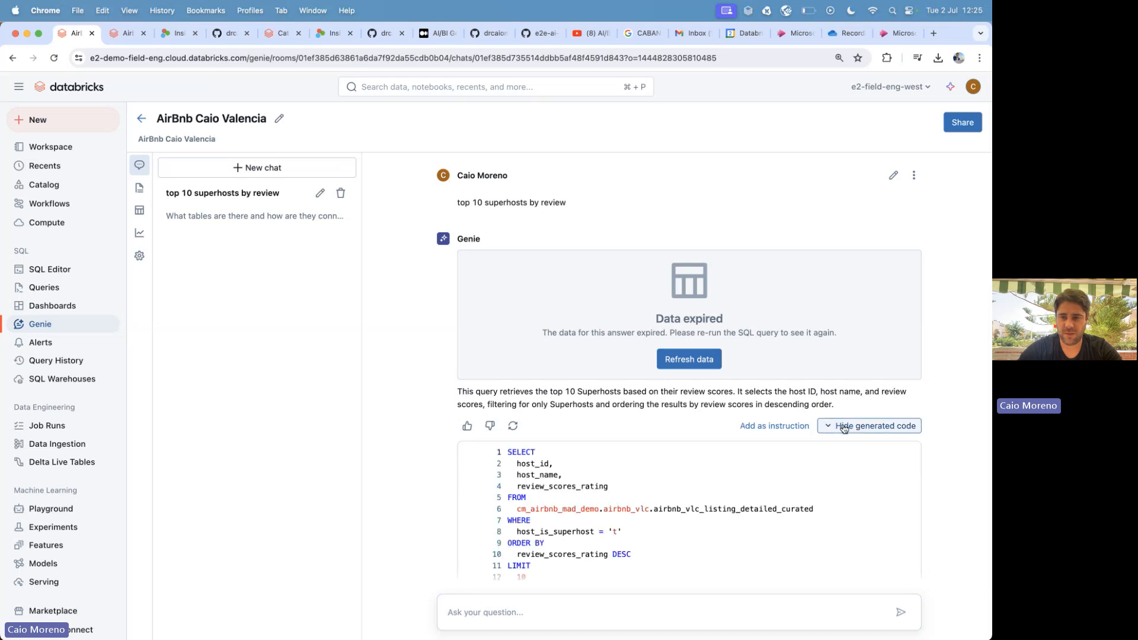
scroll(618, 465, down, 2)
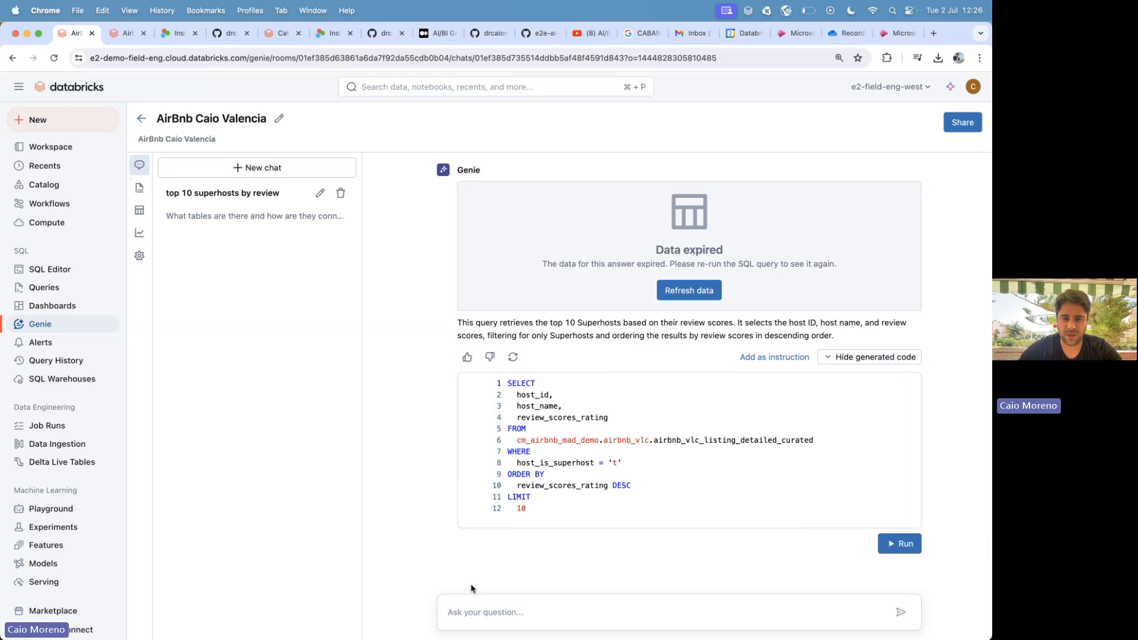
Ask Genie the follow-up question "show properties by hosts" in the same chat.
click(465, 608)
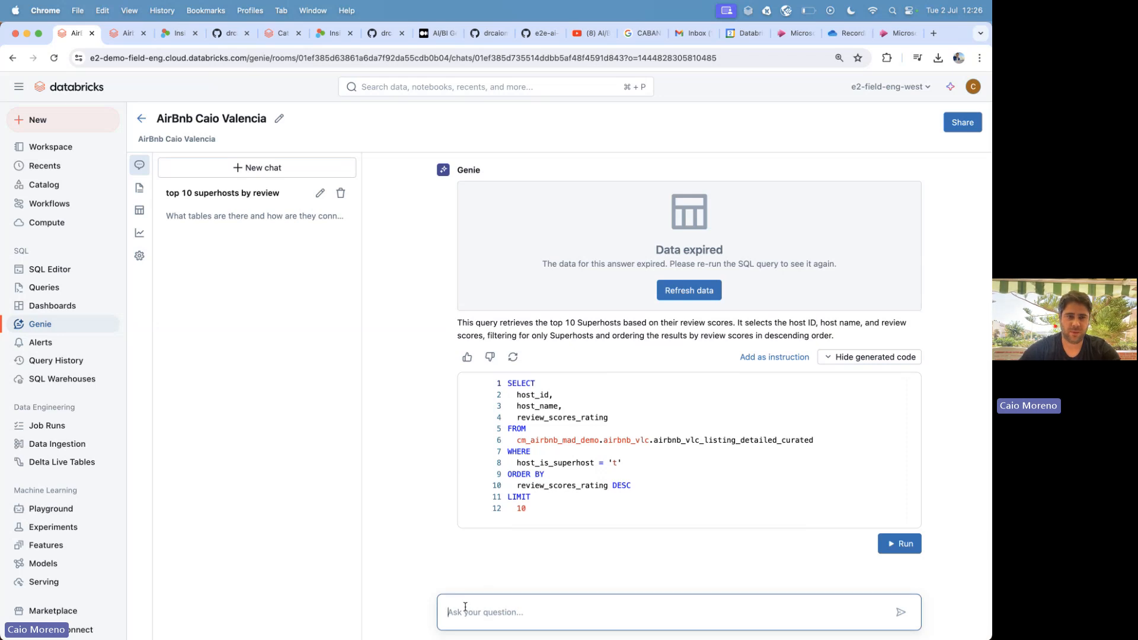
text(show)
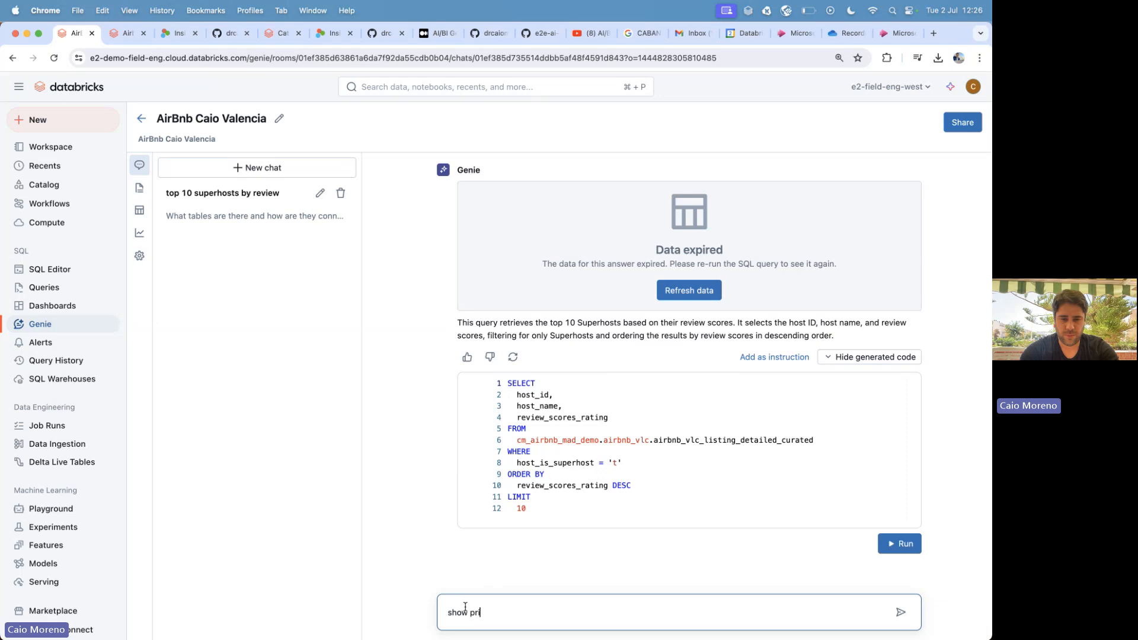
text( properties)
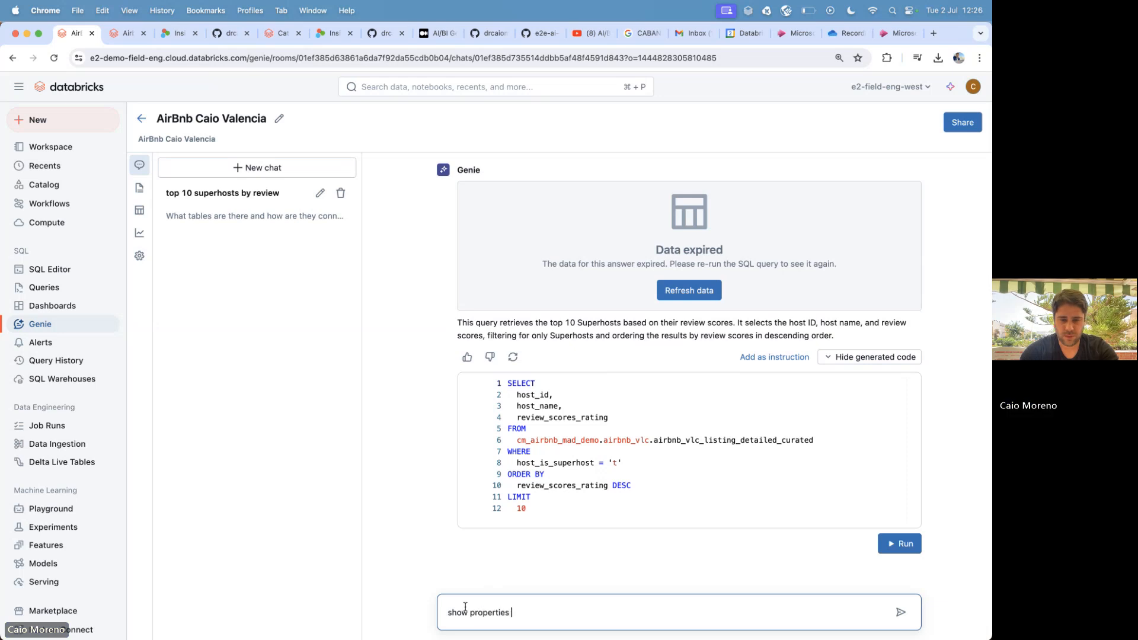
text( by su)
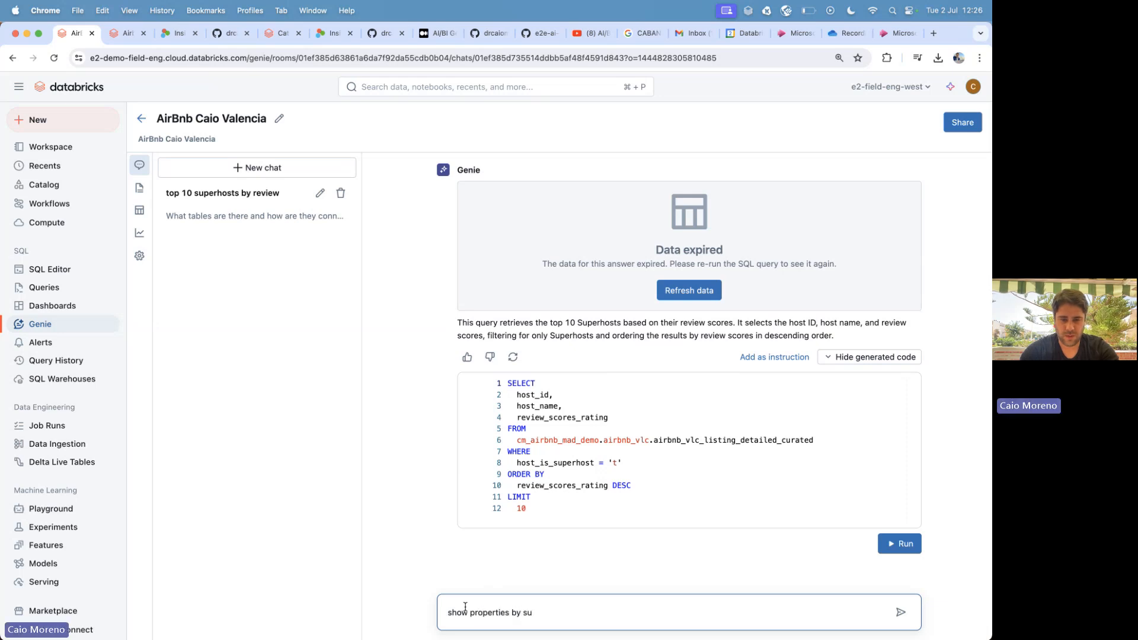
key(BackSpace)
key(BackSpace)
text(hosts)
key(Return)
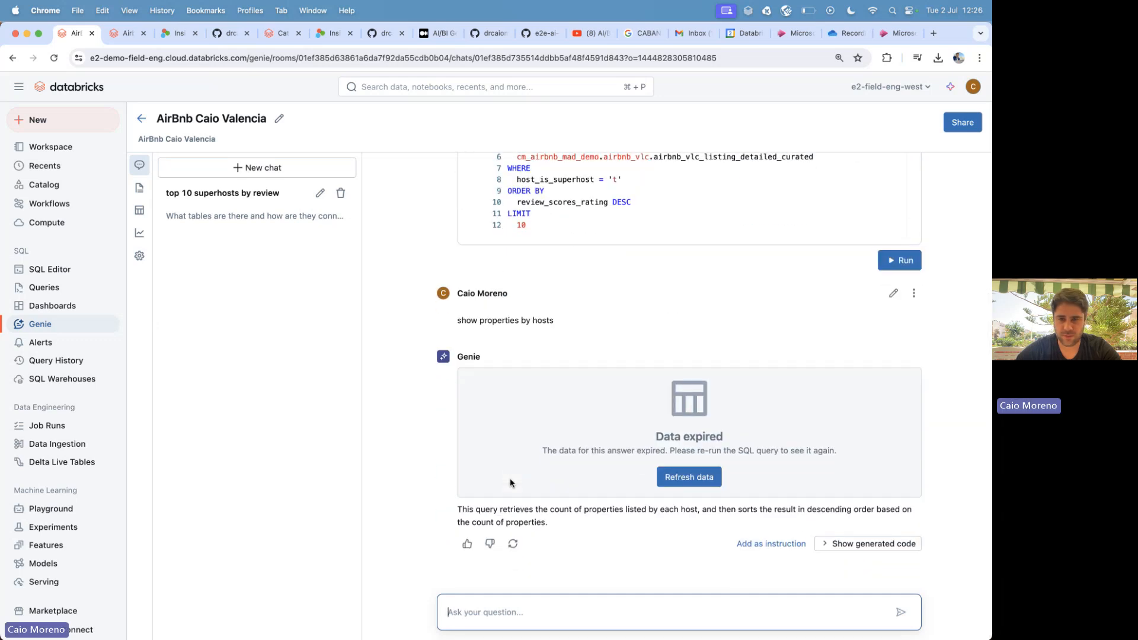
Examine the Genie space's data, expanding airbnb_vlc_listing_detailed_curated to review its columns and their comments.
scroll(425, 272, up, 4)
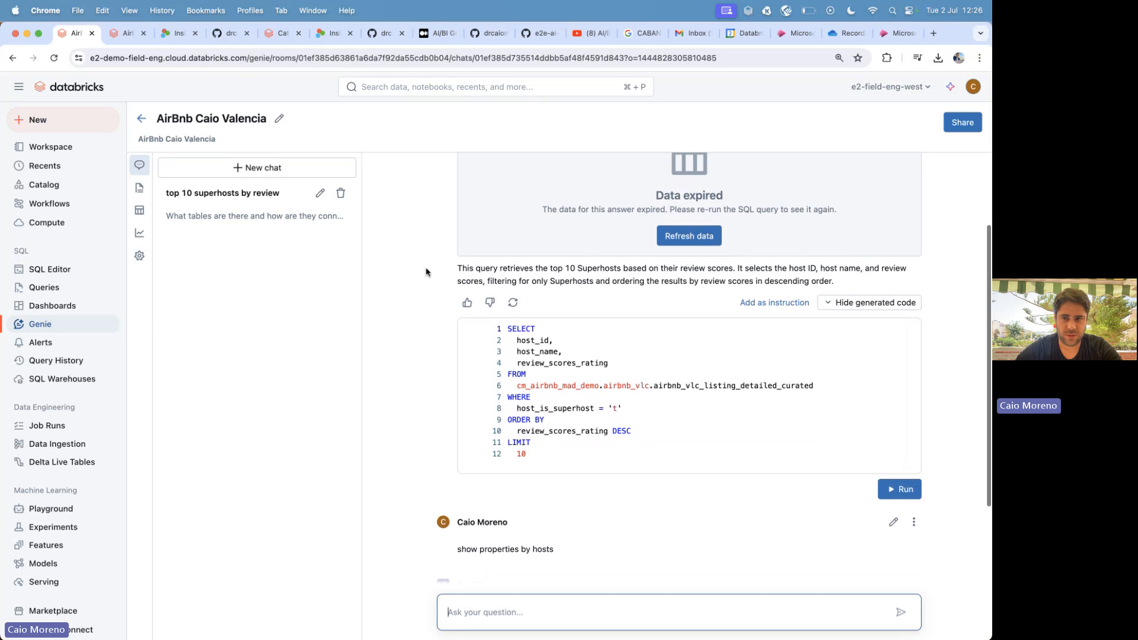
scroll(425, 272, up, 2)
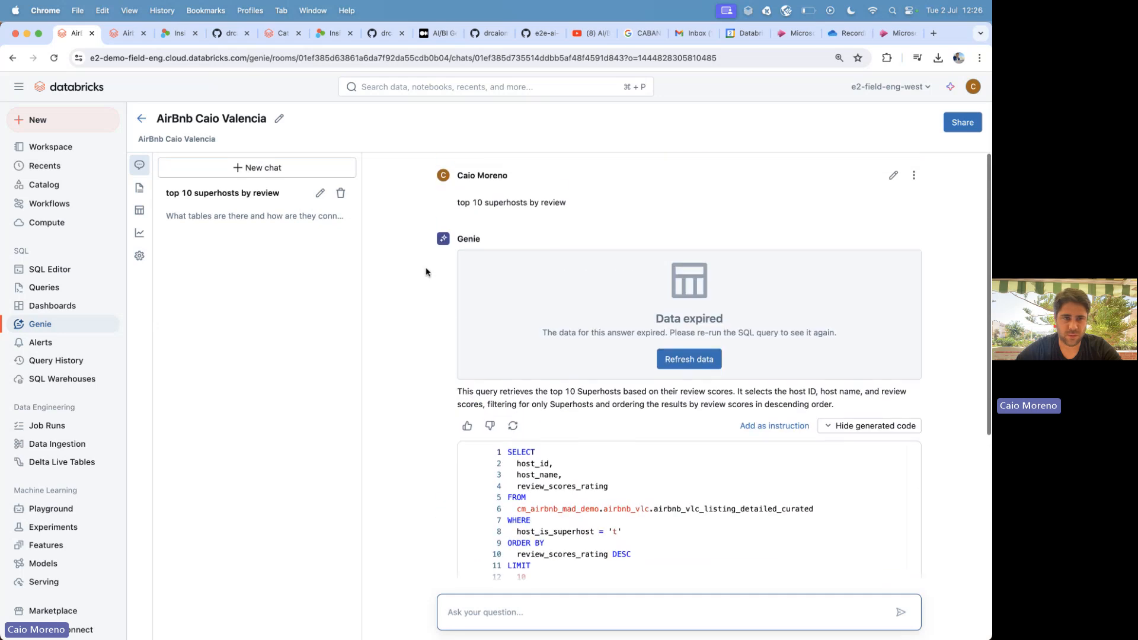
click(142, 213)
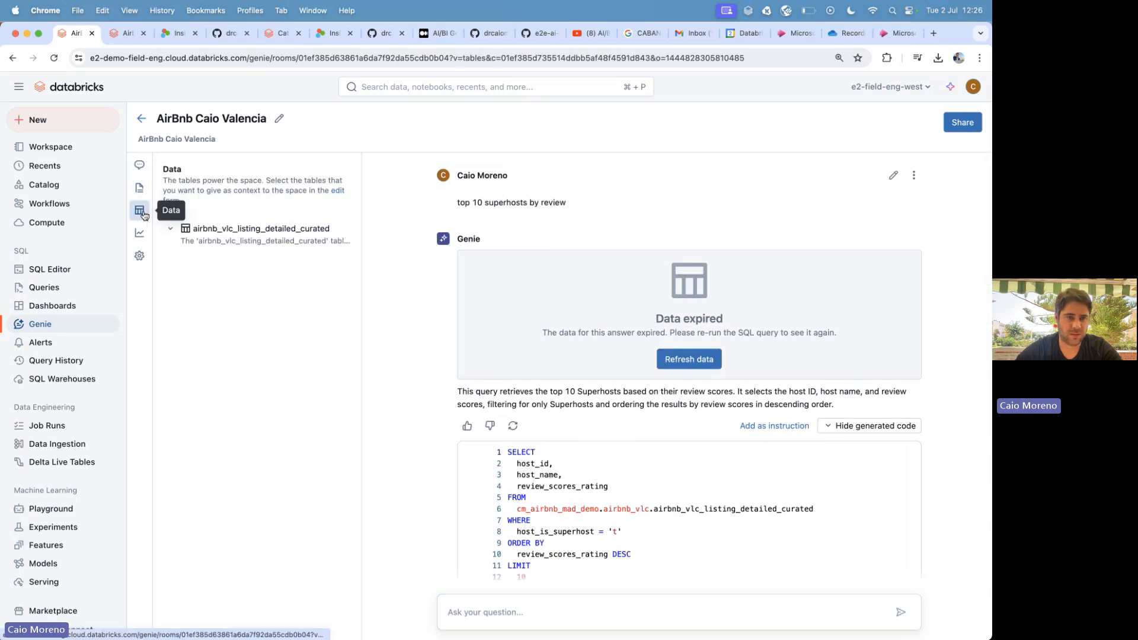
click(171, 229)
scroll(273, 421, down, 1)
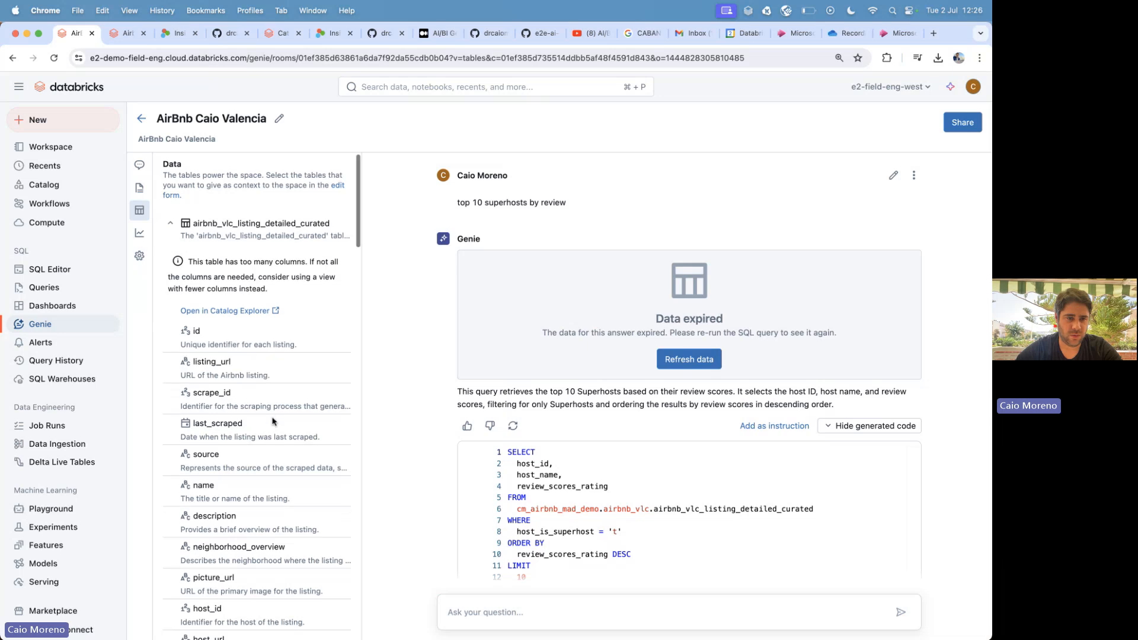
scroll(274, 421, down, 10)
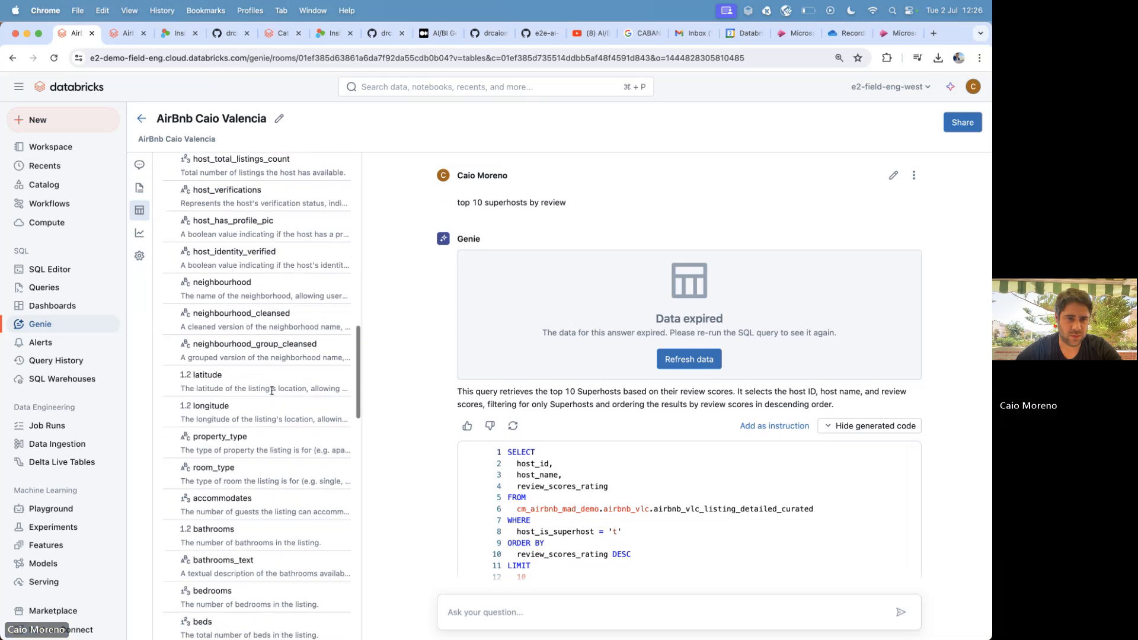
scroll(272, 390, down, 10)
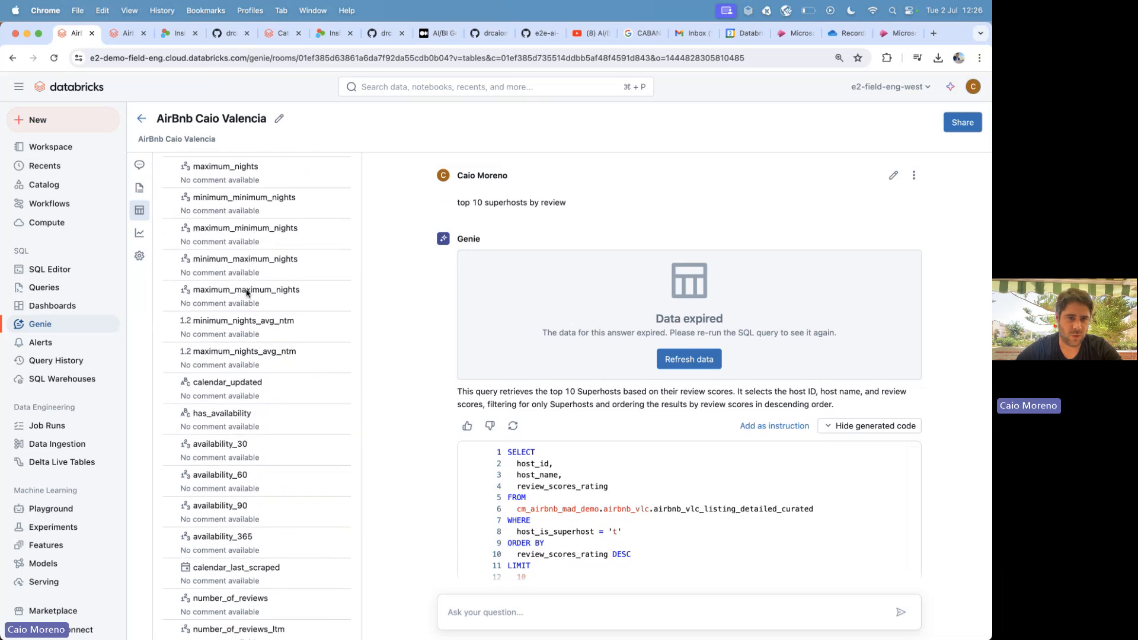
scroll(267, 482, down, 10)
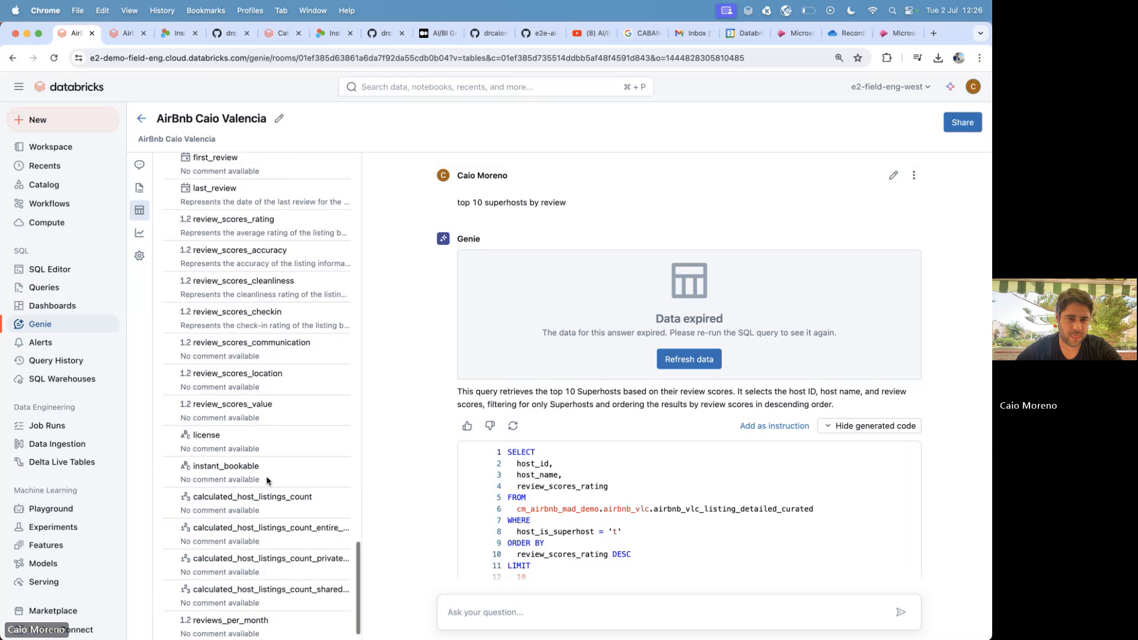
scroll(274, 337, up, 20)
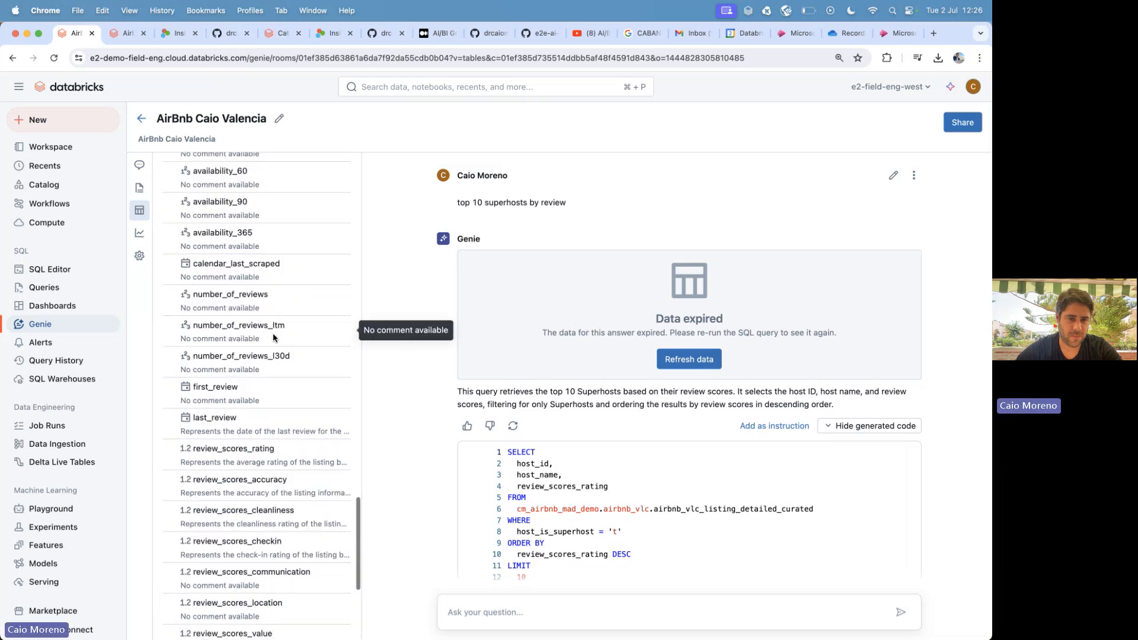
scroll(274, 338, up, 3)
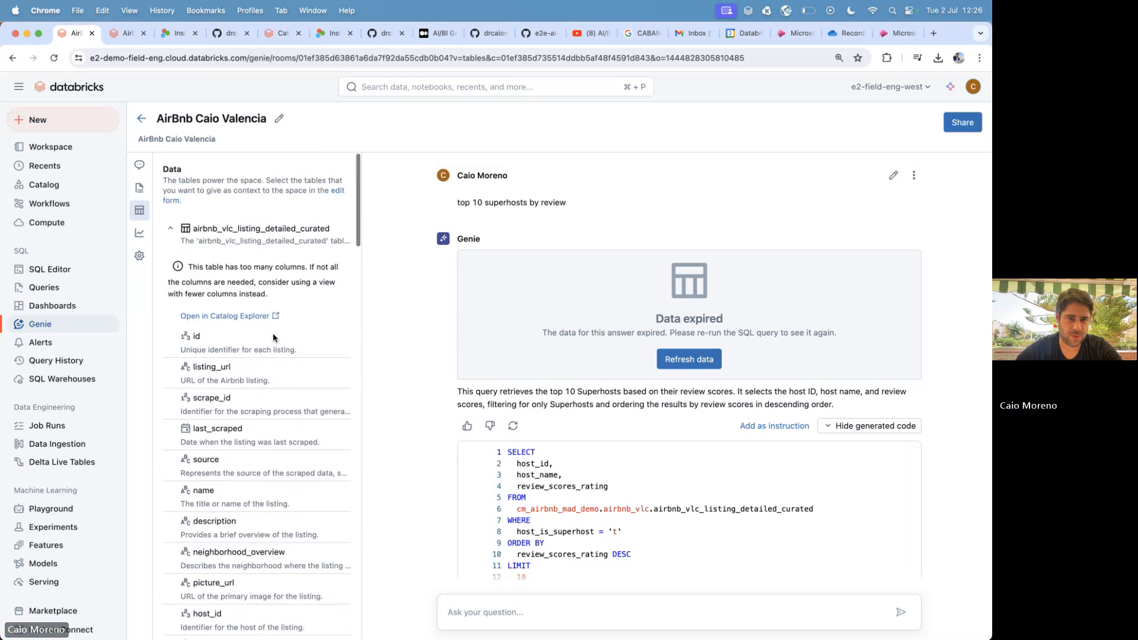
Open the airbnb_vlc_listing_detailed_curated table in Catalog Explorer and go to page 3 of its column list.
click(231, 317)
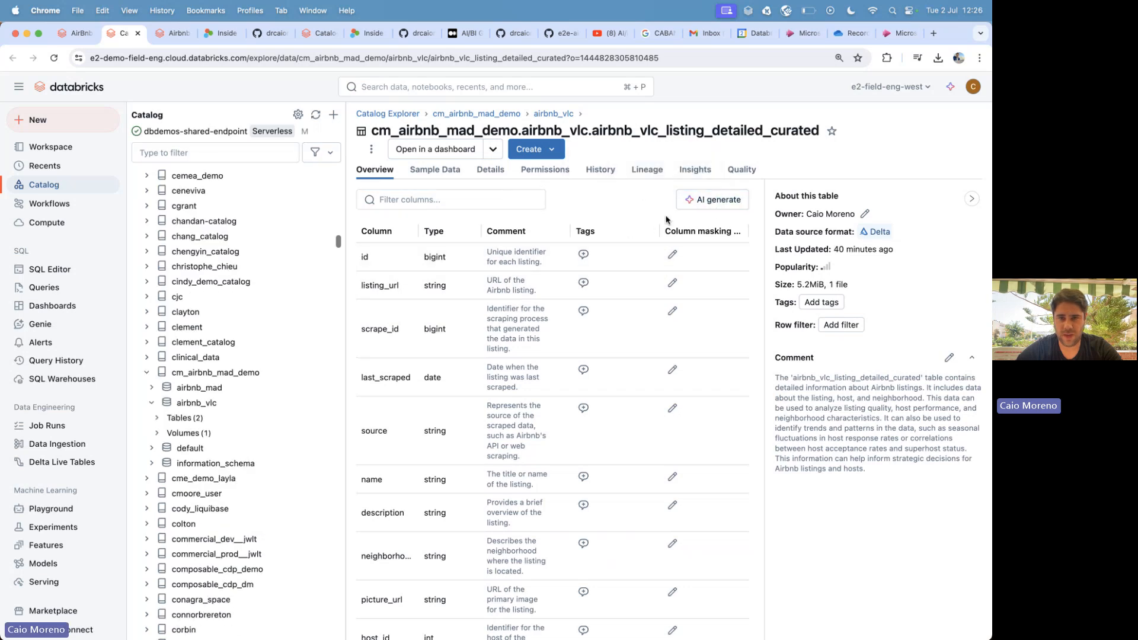
scroll(668, 373, down, 10)
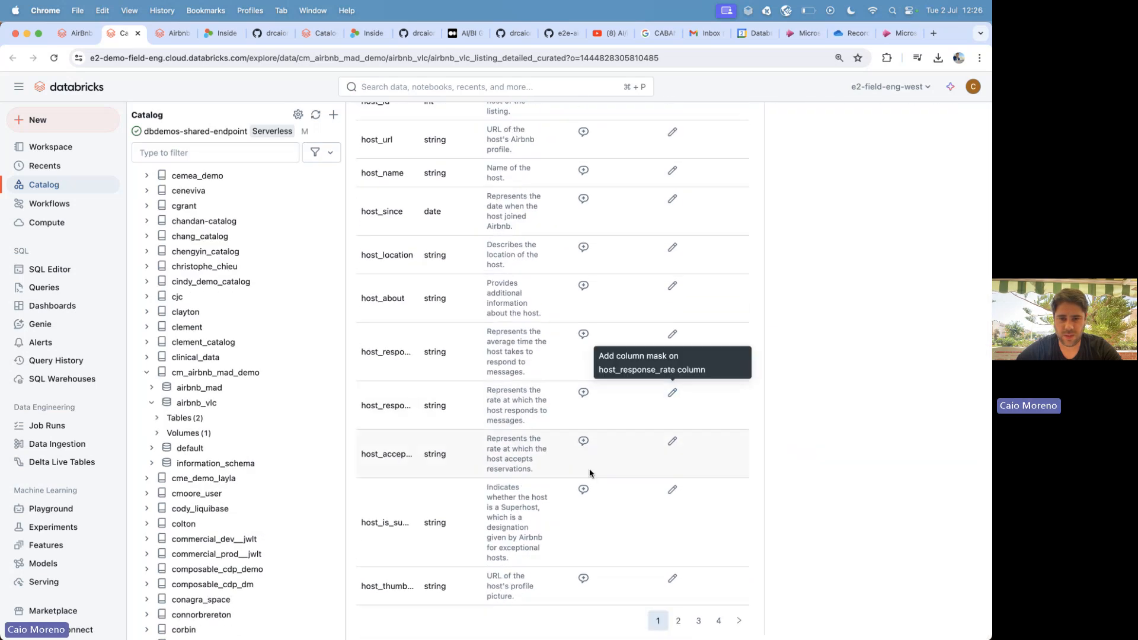
click(699, 621)
scroll(500, 233, up, 3)
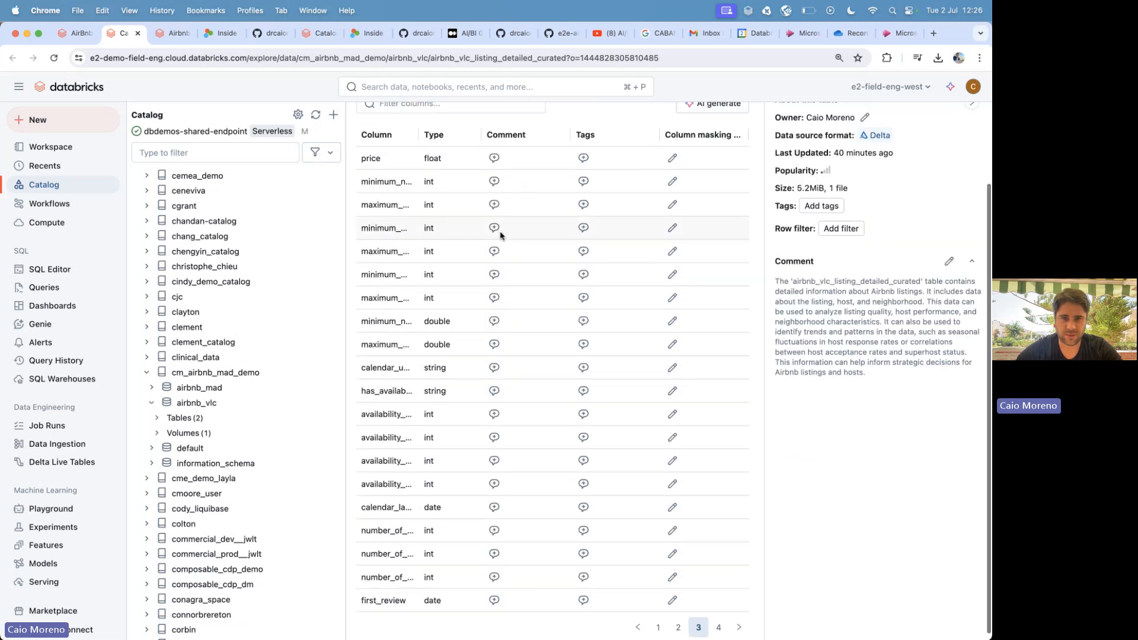
Generate AI comments for the table's columns and accept the suggestions for price and minimum nights.
click(702, 204)
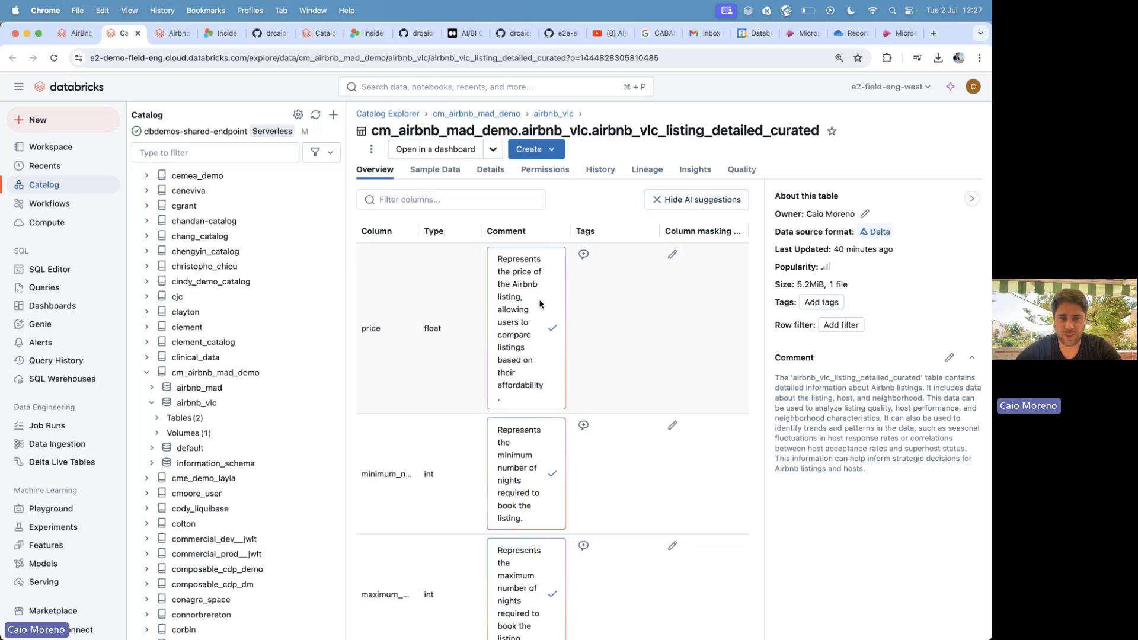
click(552, 330)
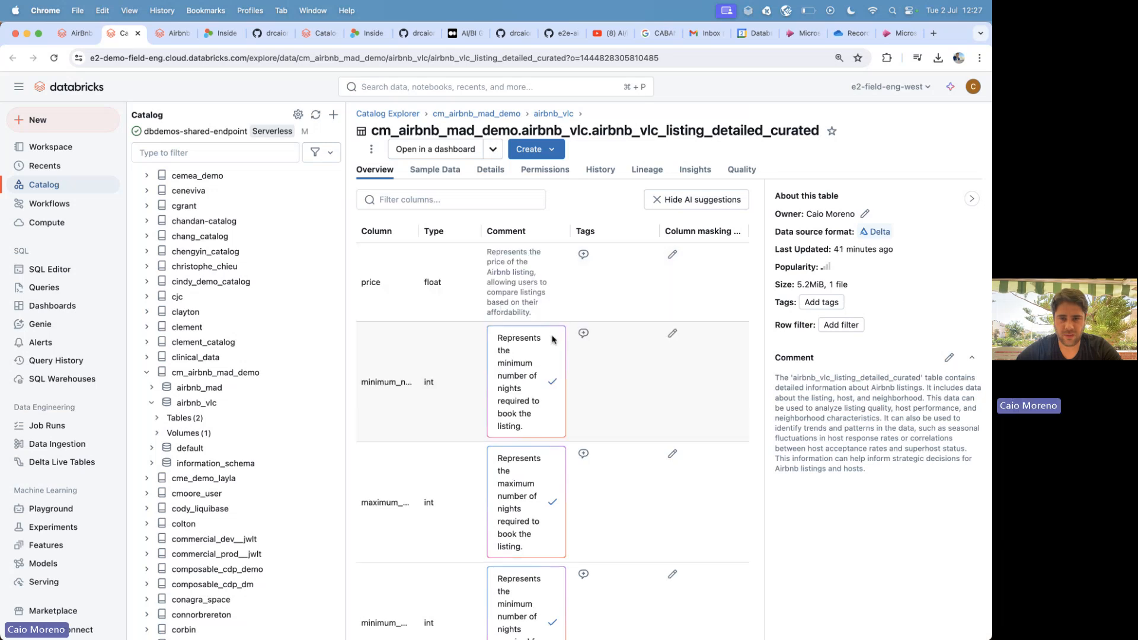
click(553, 381)
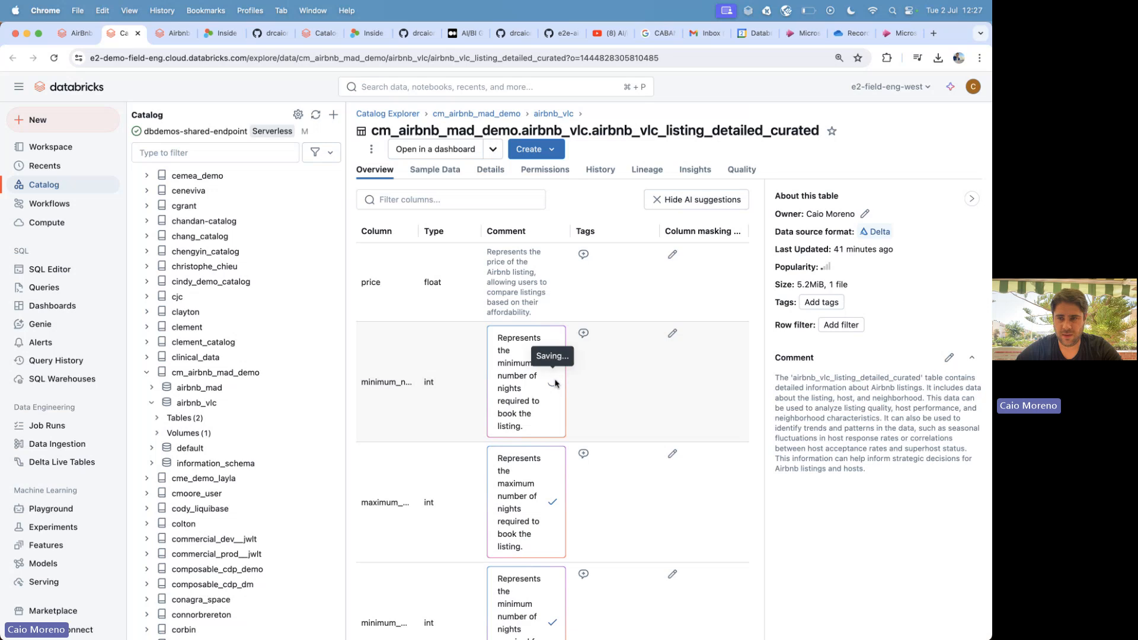
View the curated table's sample data and filter the list of Genie spaces by the owner's first name.
click(430, 178)
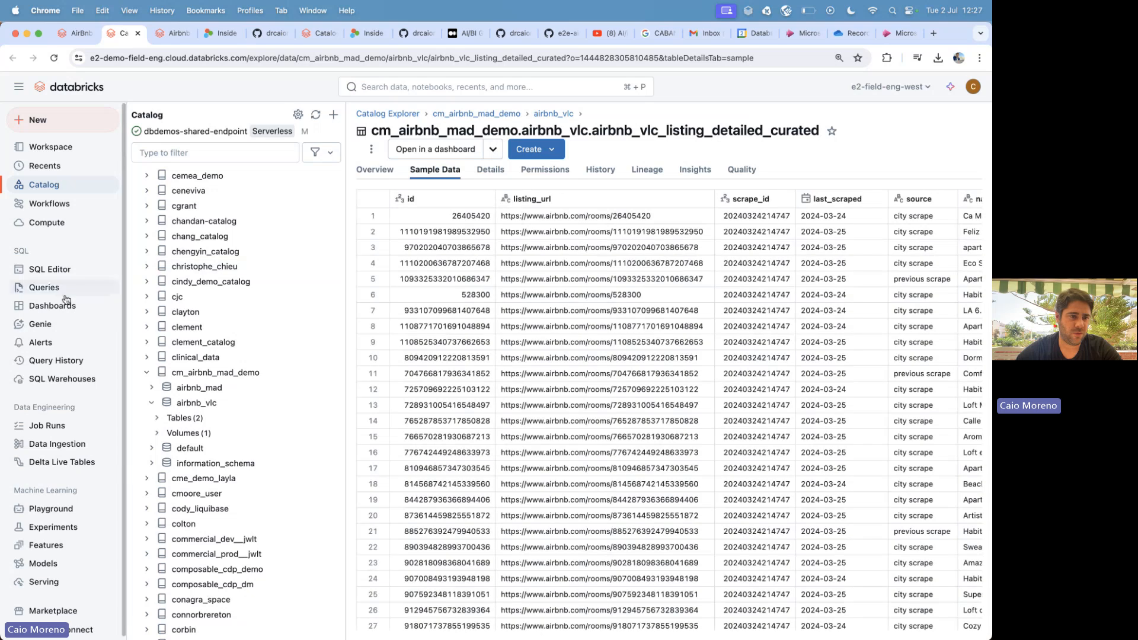
click(47, 331)
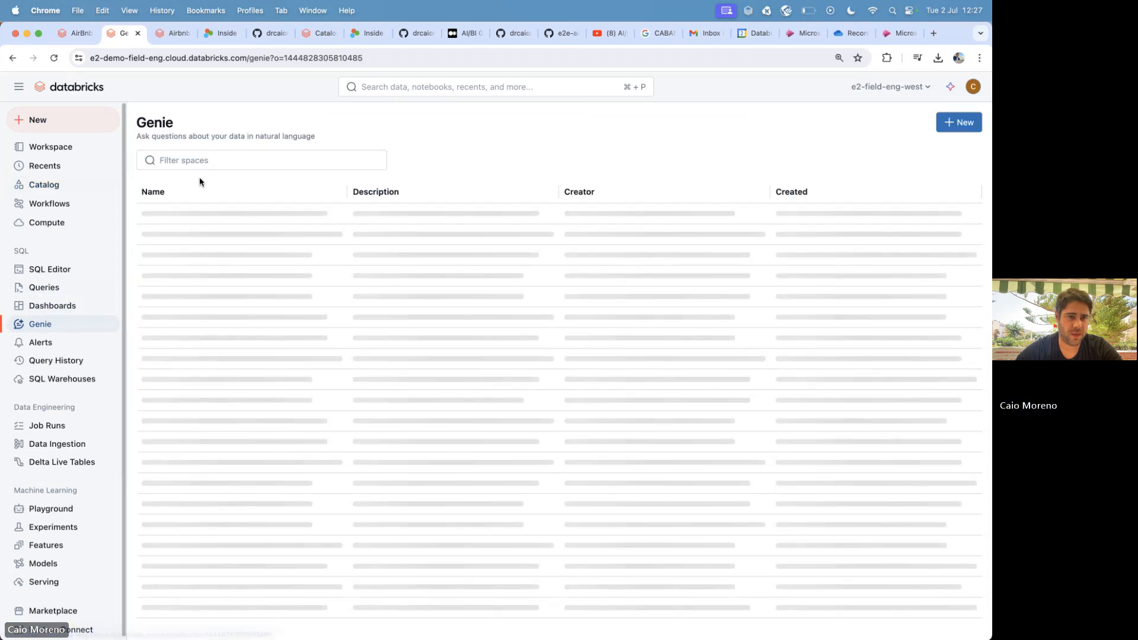
click(194, 161)
text(caio)
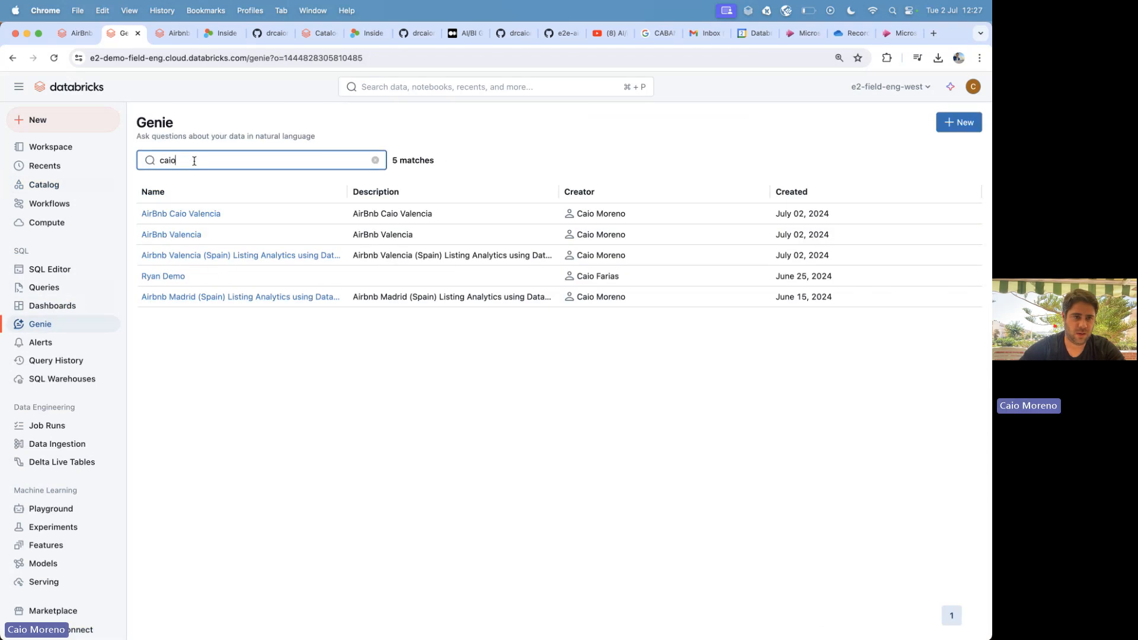
Open the Airbnb Valencia (Spain) Listing Analytics Genie space and save the running Airbnb VLC demo warehouse as its default warehouse.
click(204, 255)
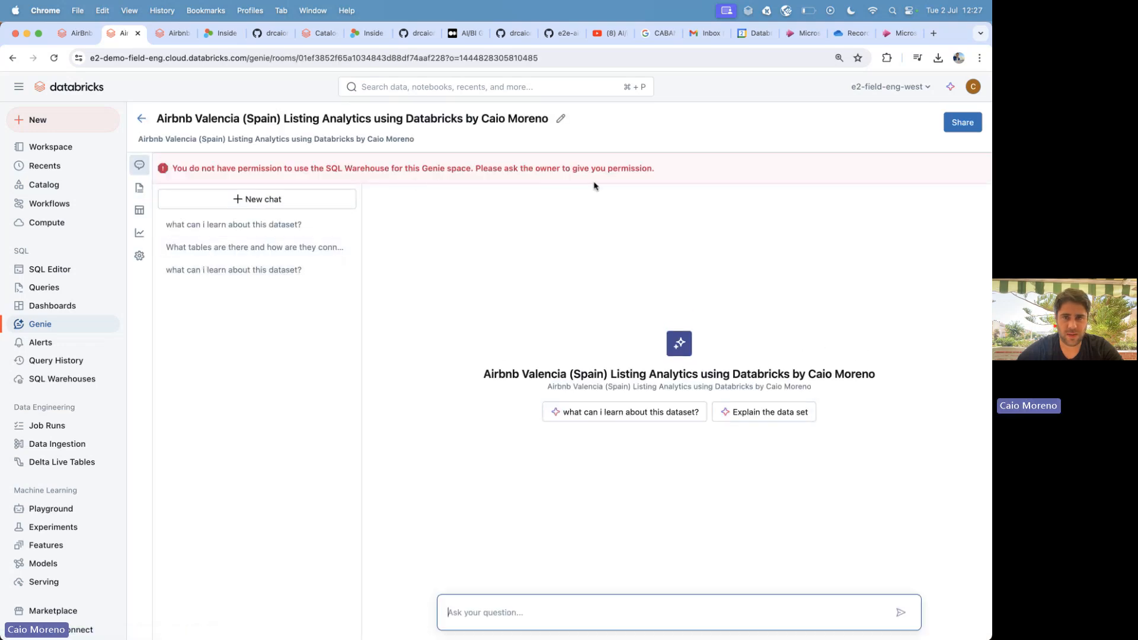
click(139, 256)
scroll(285, 350, down, 1)
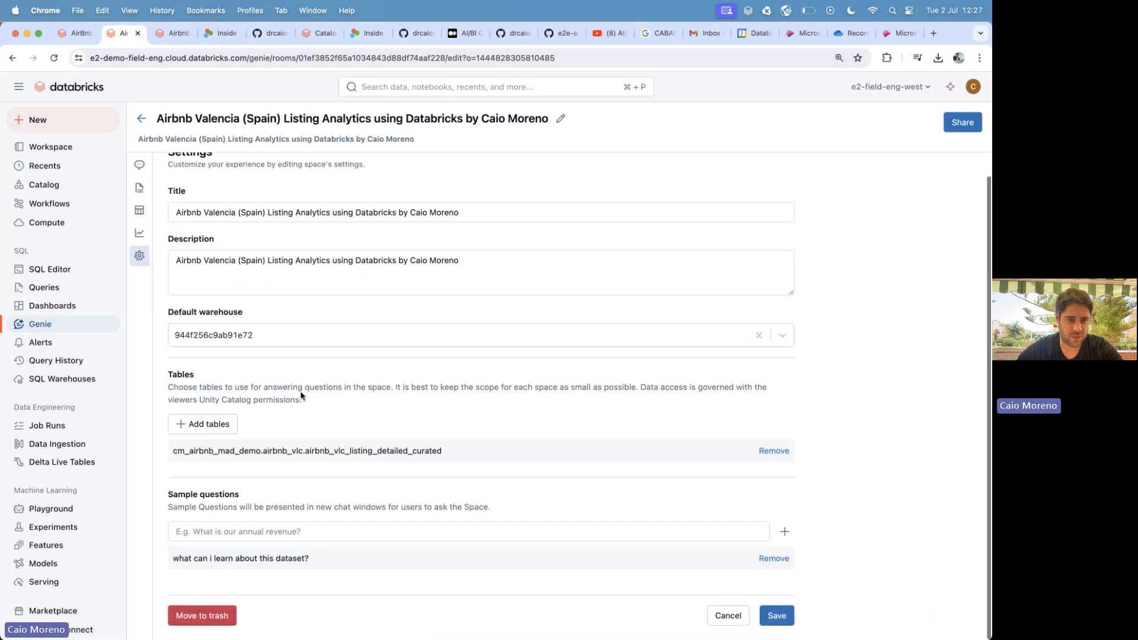
click(259, 338)
click(254, 366)
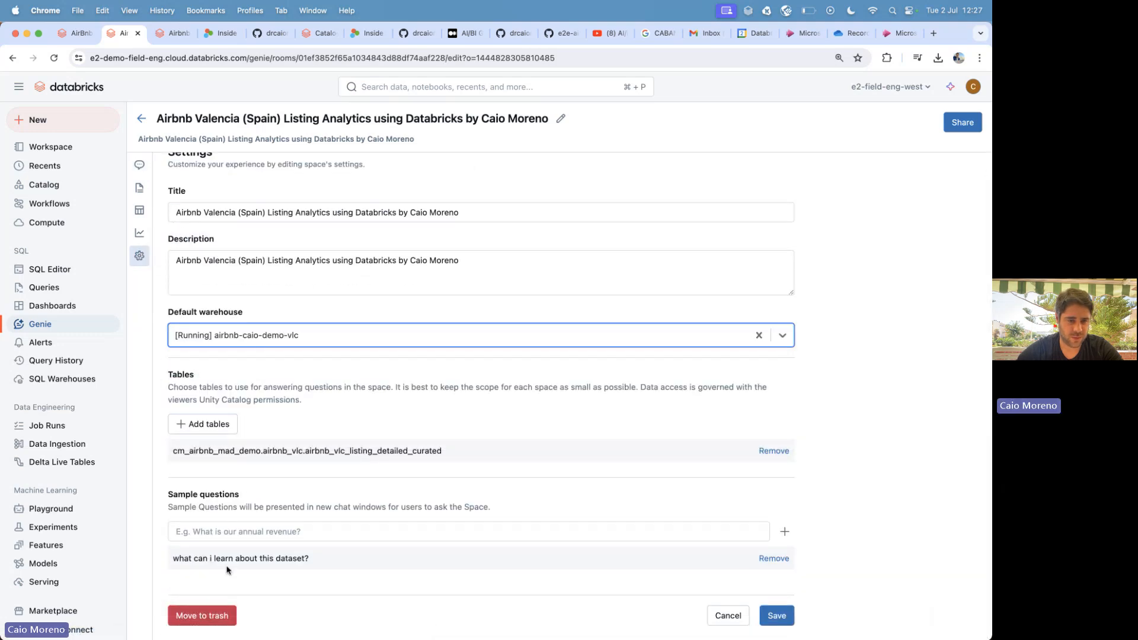
click(777, 615)
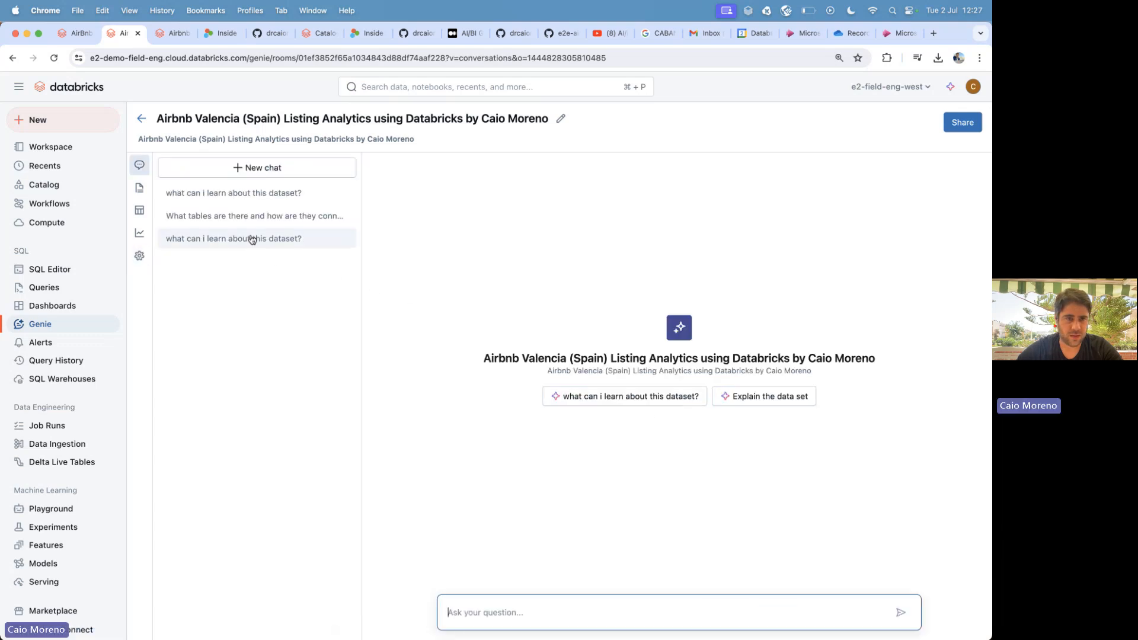
Review the space's earlier dataset chats, going back through the oldest conversation to its superhost questions and answers.
click(247, 194)
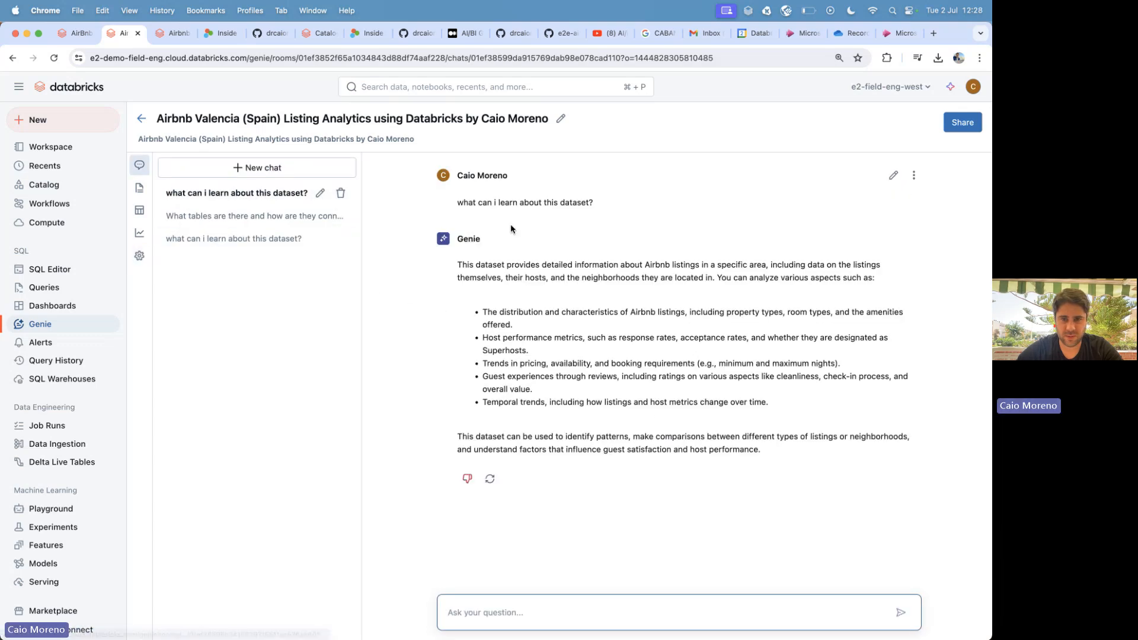
click(249, 238)
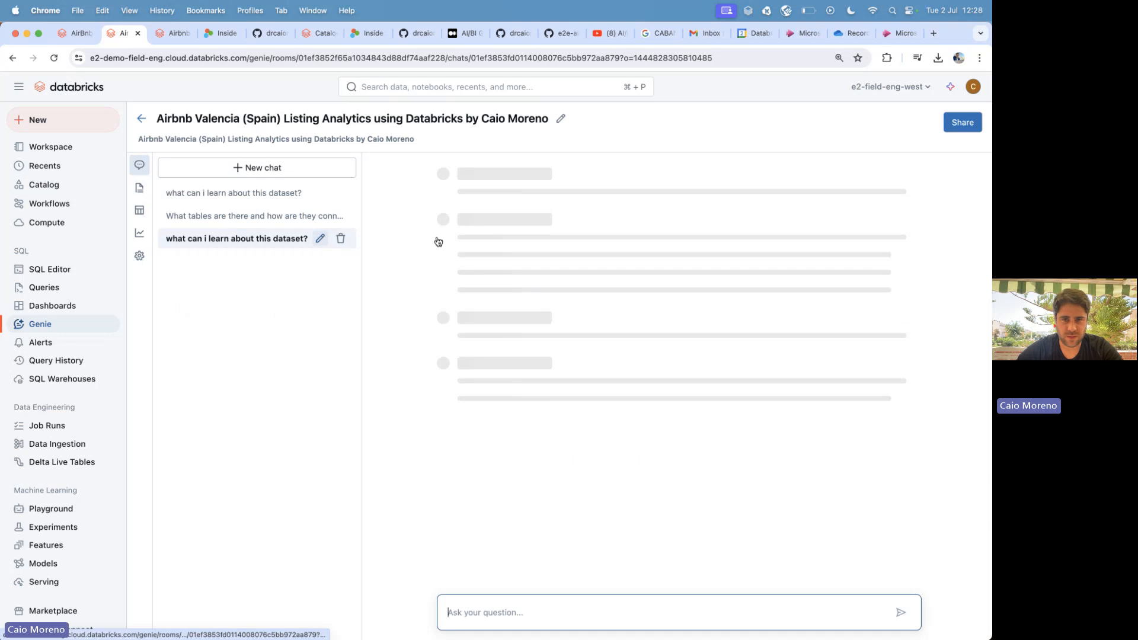
scroll(602, 244, up, 4)
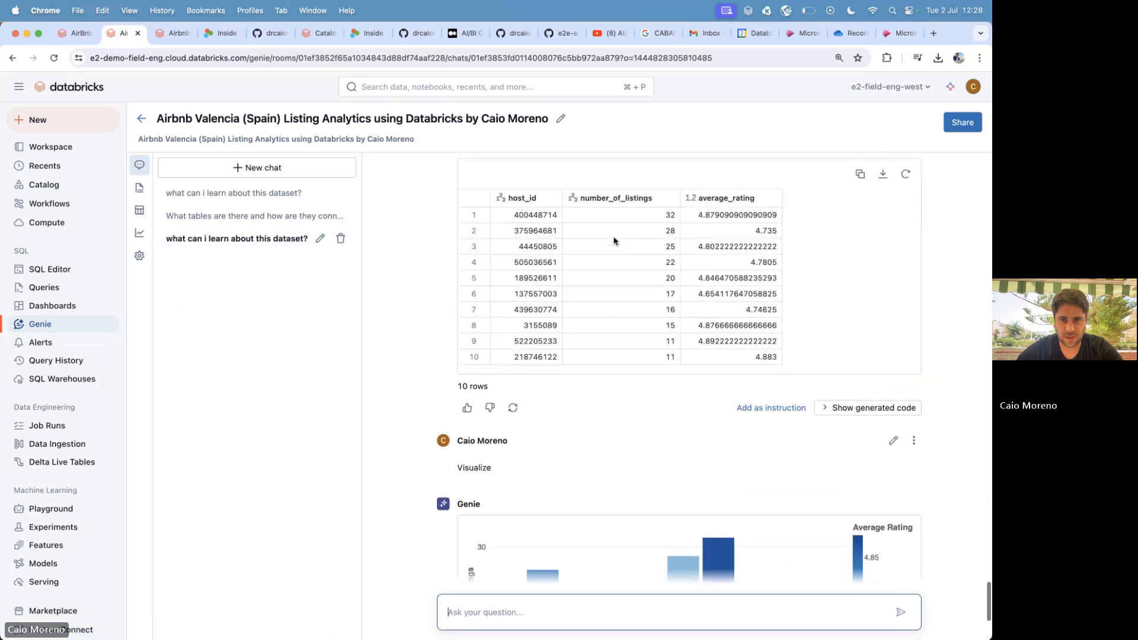
scroll(613, 240, up, 4)
scroll(614, 240, up, 10)
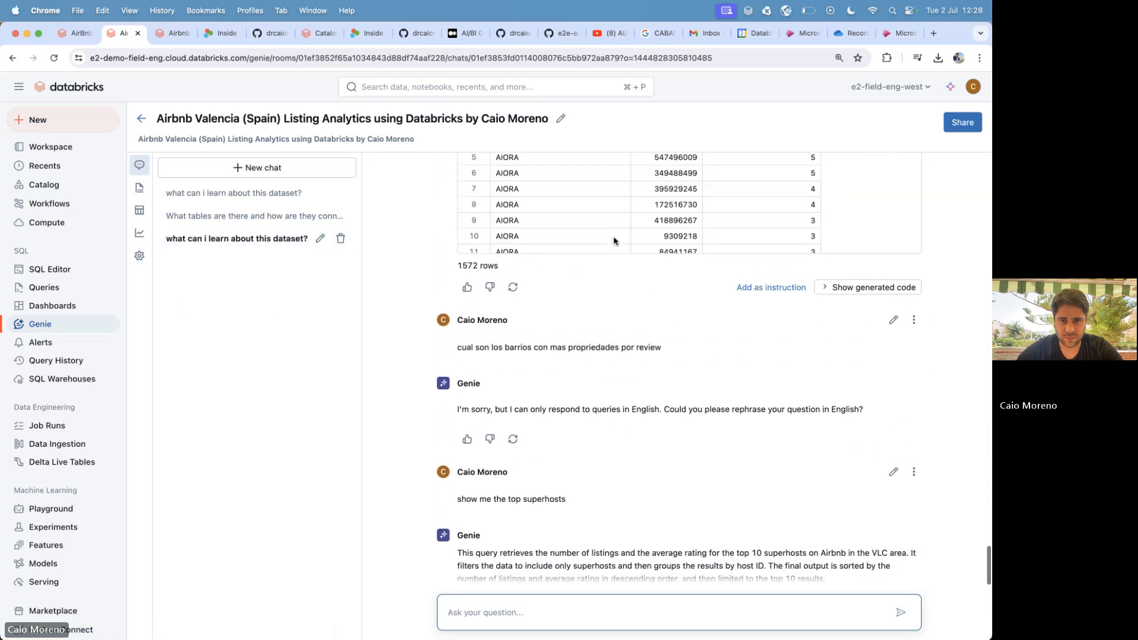
scroll(614, 237, down, 5)
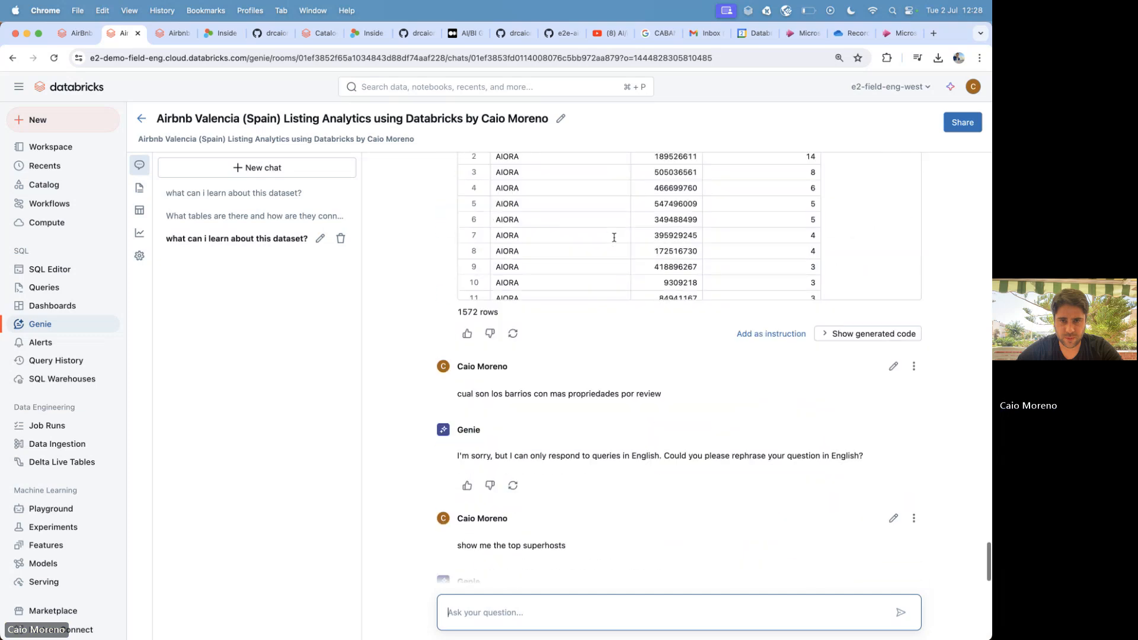
scroll(613, 237, up, 8)
scroll(613, 240, up, 2)
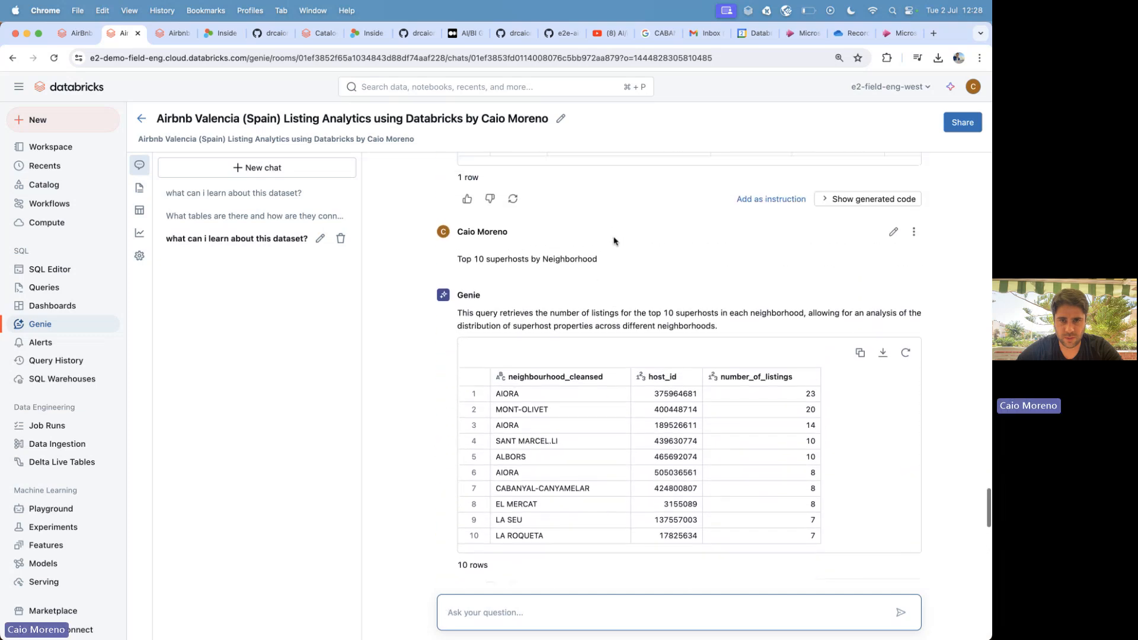
Copy the earlier question "Top 10 superhosts by Neighborhood" and ask it again in the same chat.
drag(598, 259, 459, 260)
key(super+c)
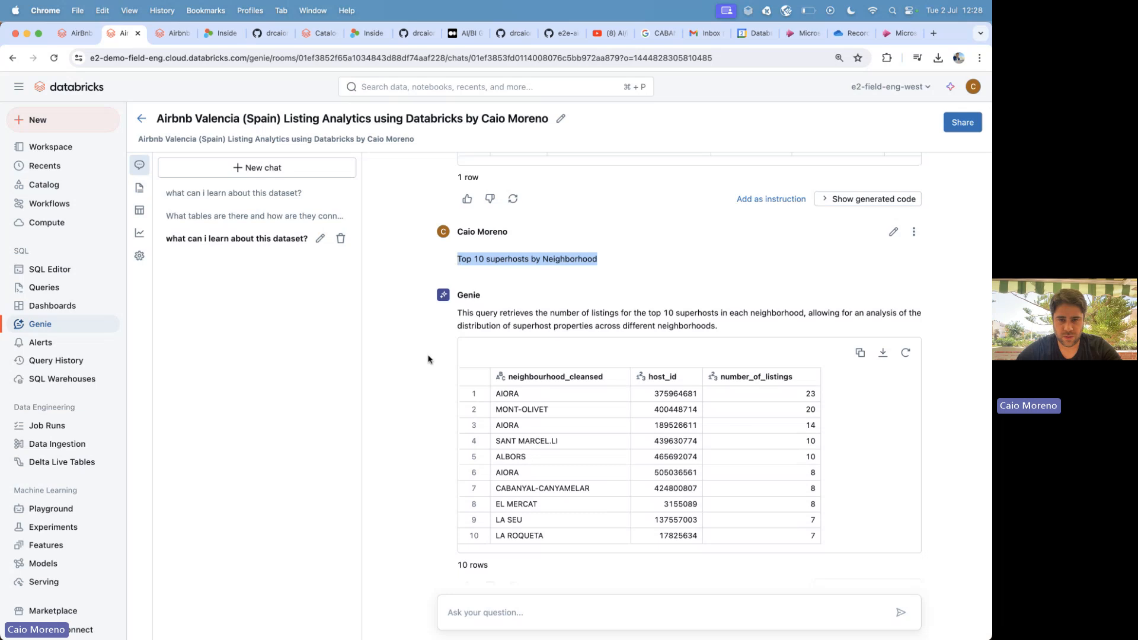
scroll(410, 449, up, 5)
scroll(419, 414, down, 15)
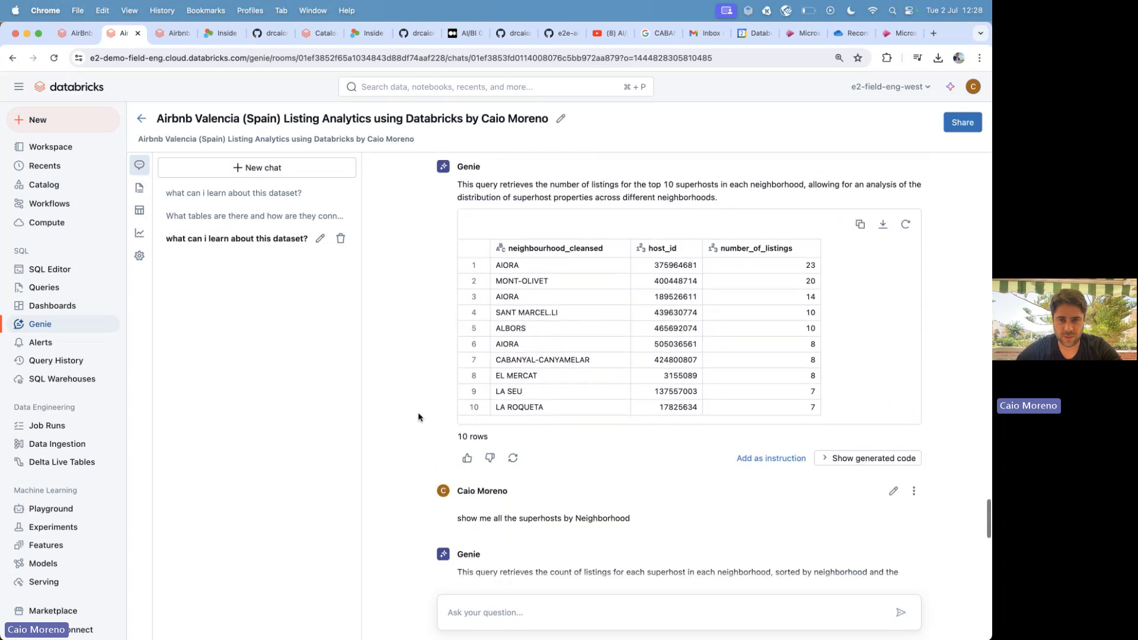
click(465, 604)
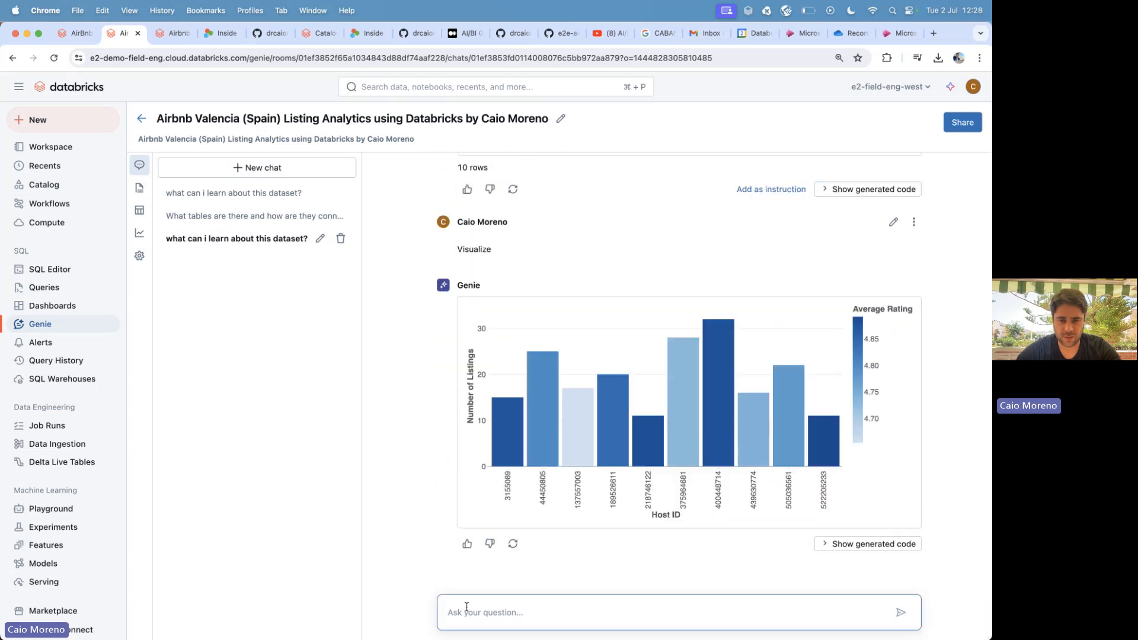
key(super+v)
key(Return)
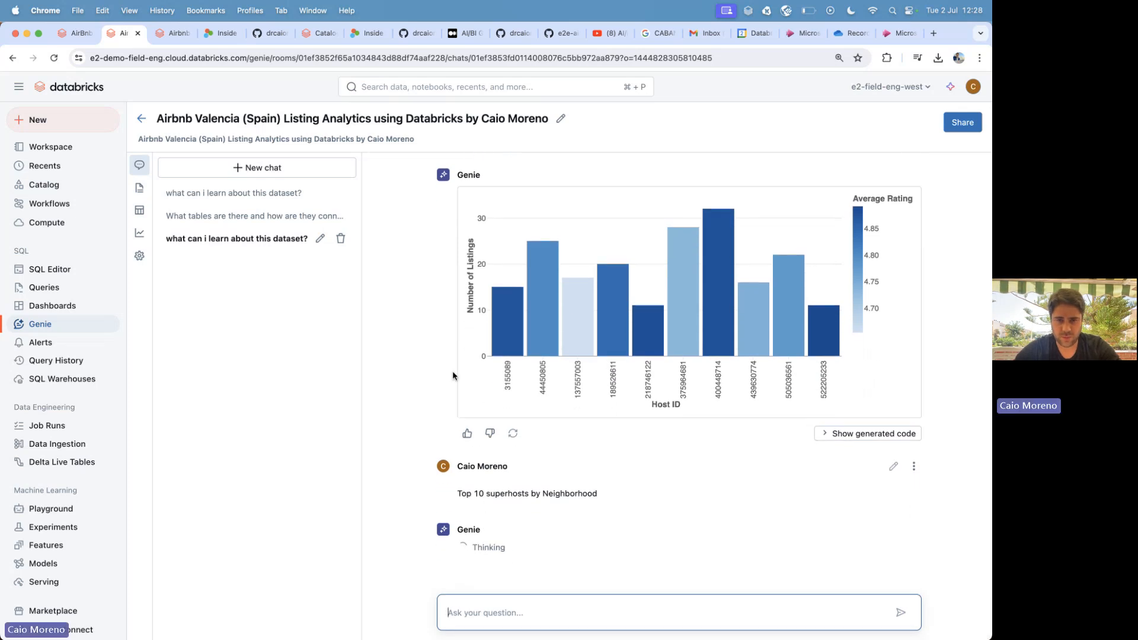
Select the earlier question "show me the top superhosts" and show the generated SQL of the latest neighborhood answer.
scroll(429, 289, up, 10)
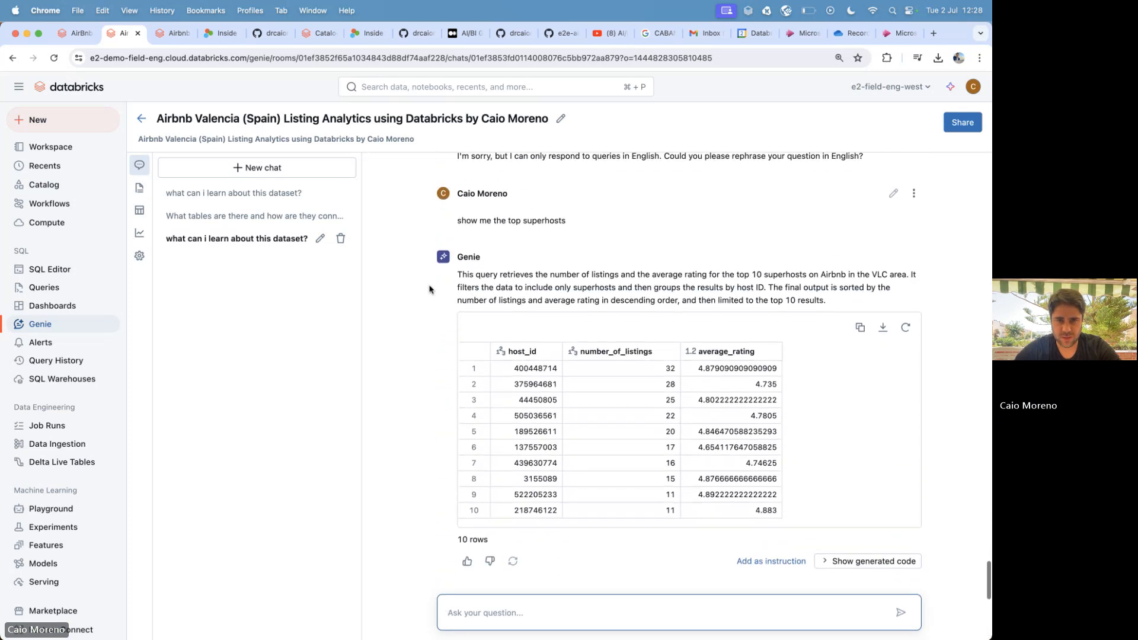
scroll(429, 289, up, 1)
scroll(429, 289, up, 2)
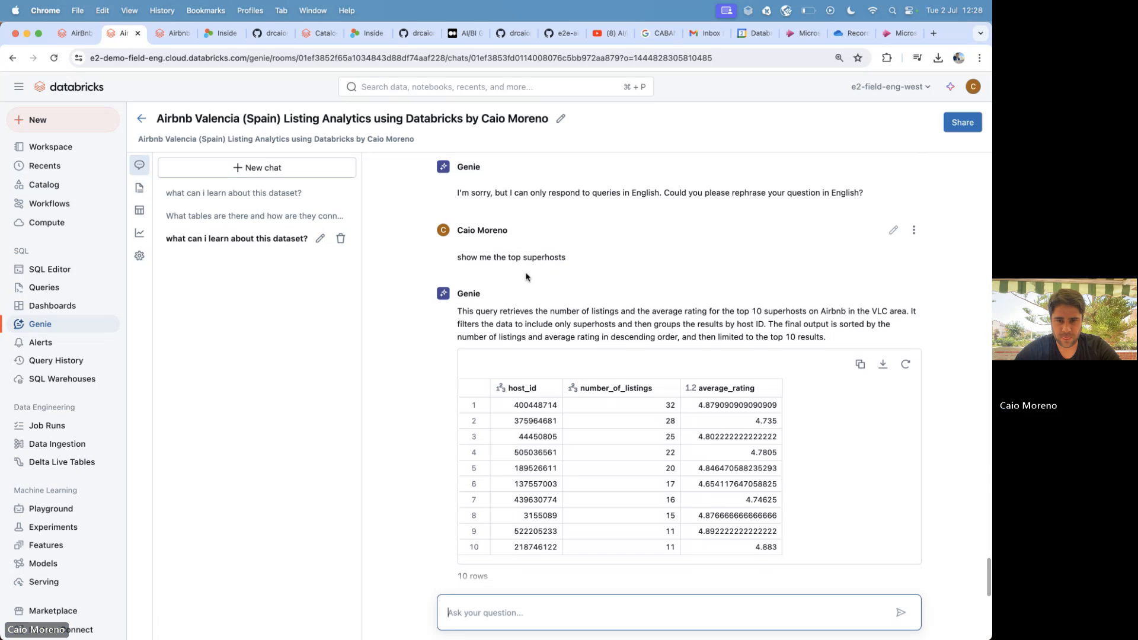
scroll(491, 284, up, 2)
drag(565, 281, 472, 279)
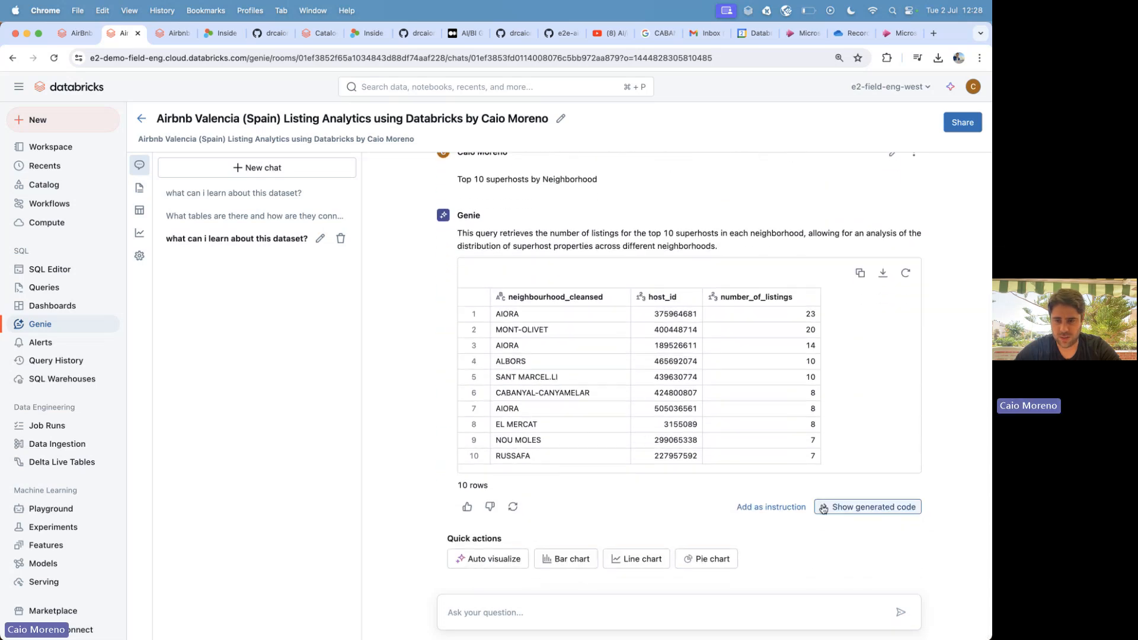
click(870, 507)
scroll(666, 456, down, 4)
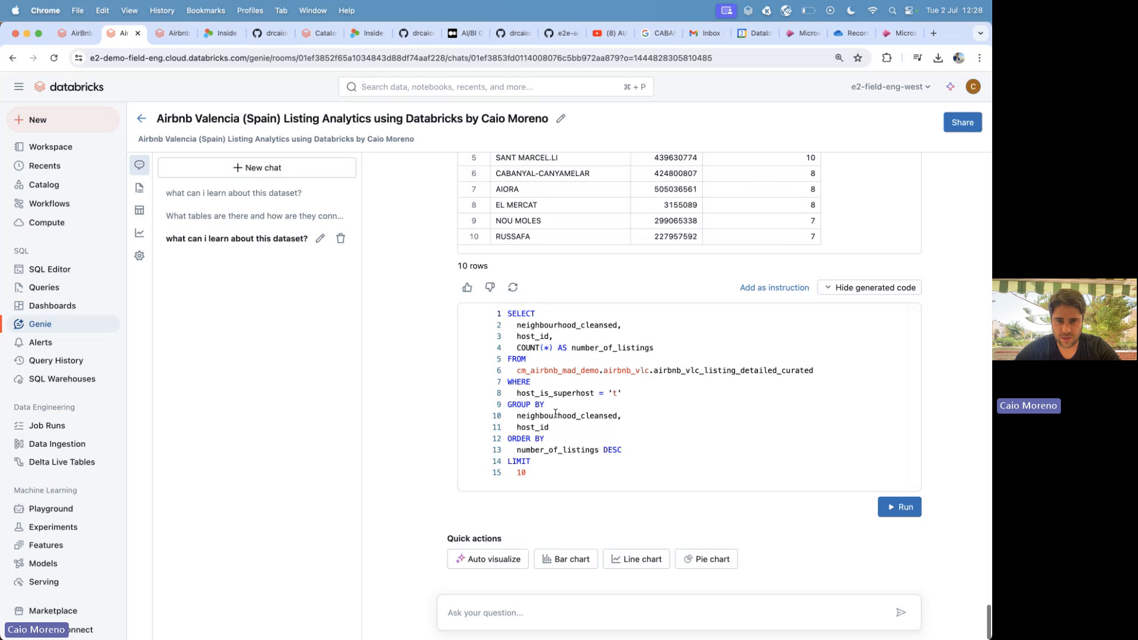
Ask Genie "show me the top superhosts", auto-visualize the answer, and inspect the resulting chart.
click(473, 617)
text(show me the top superhosts)
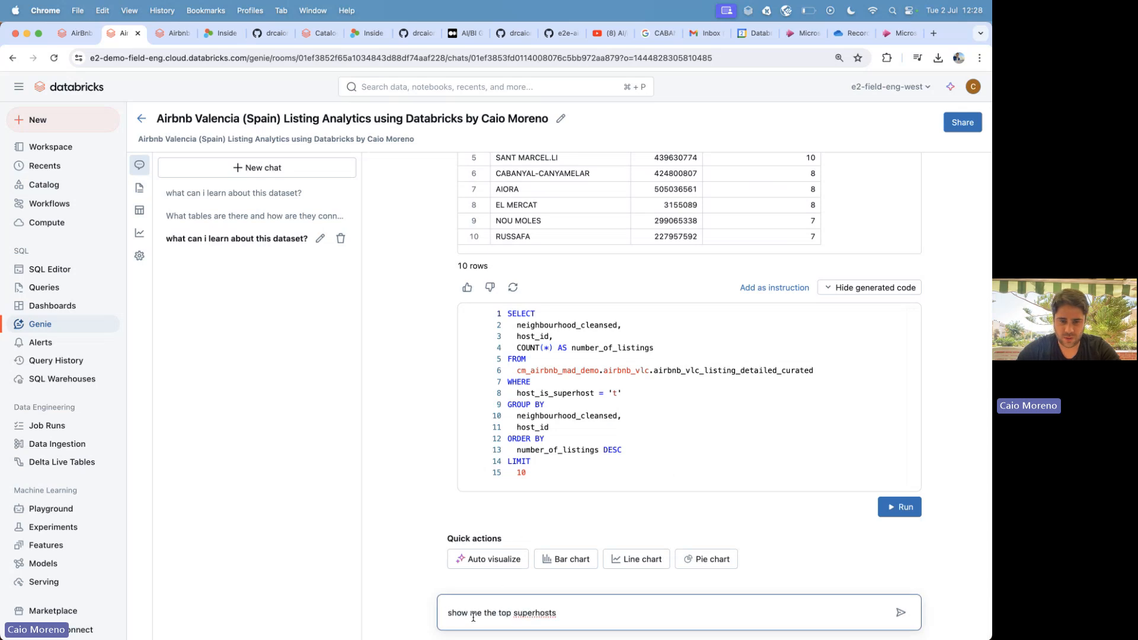
key(Return)
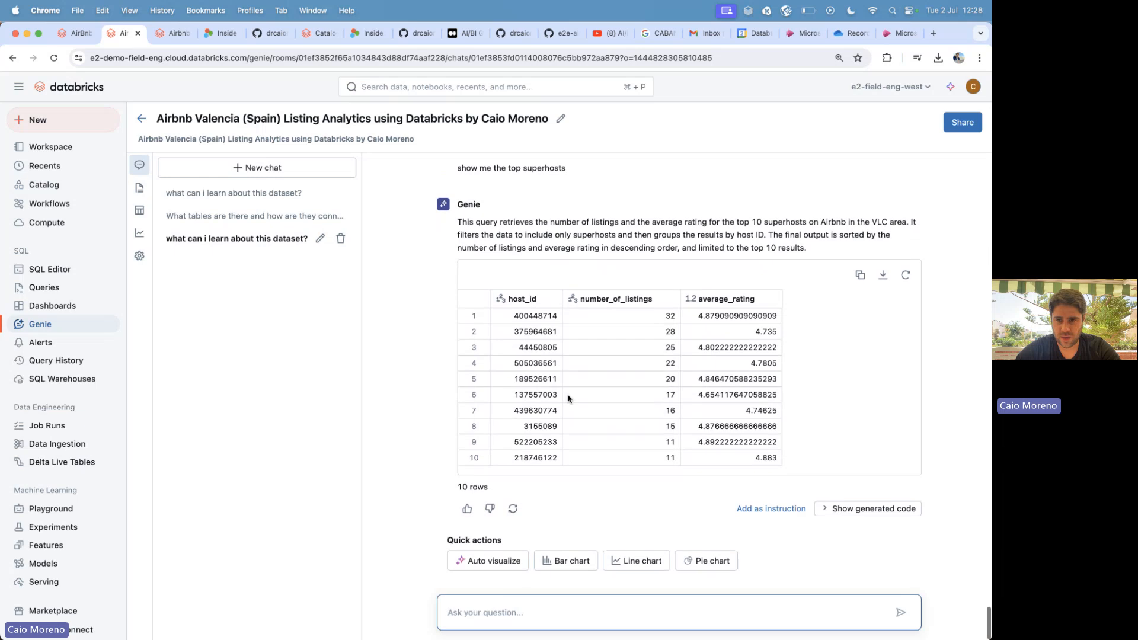
click(484, 559)
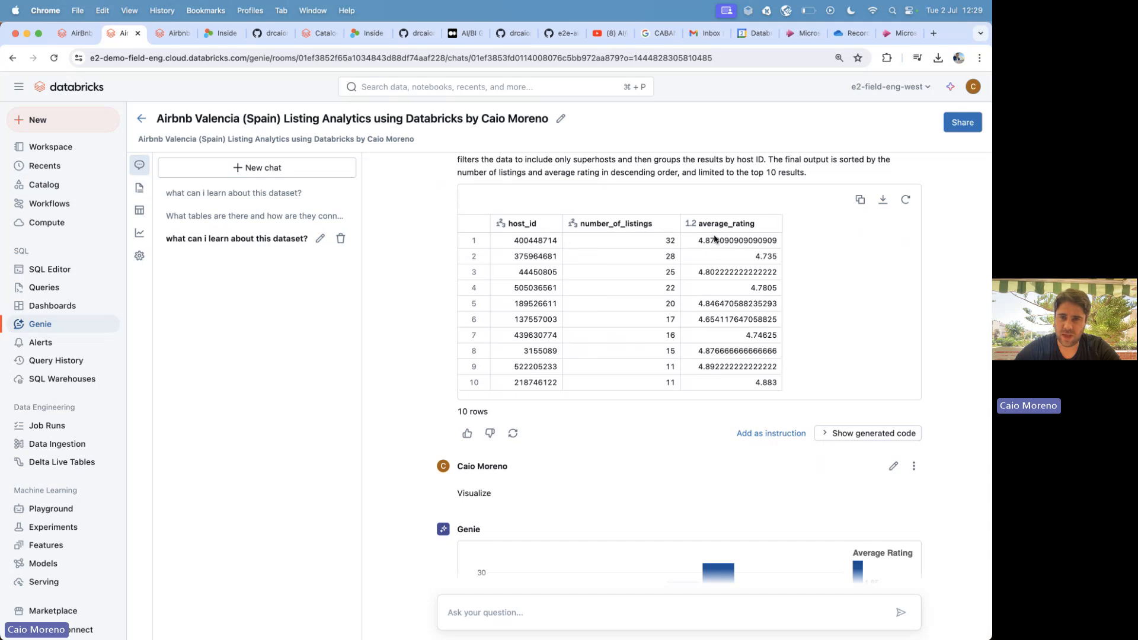
scroll(707, 382, down, 5)
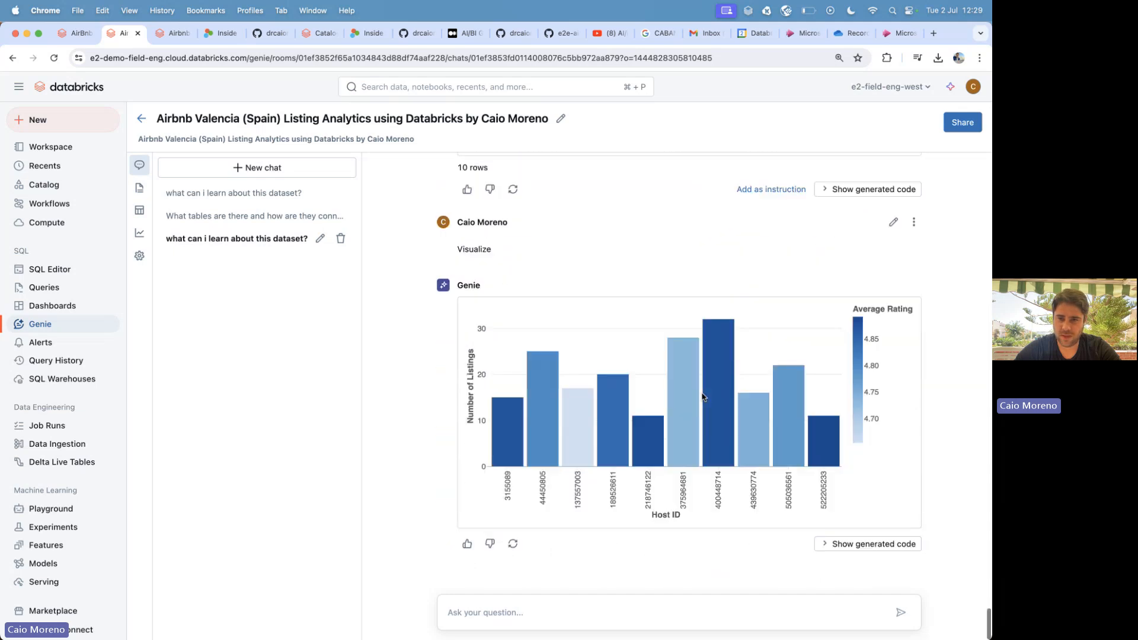
mouse_move(520, 431)
mouse_move(712, 404)
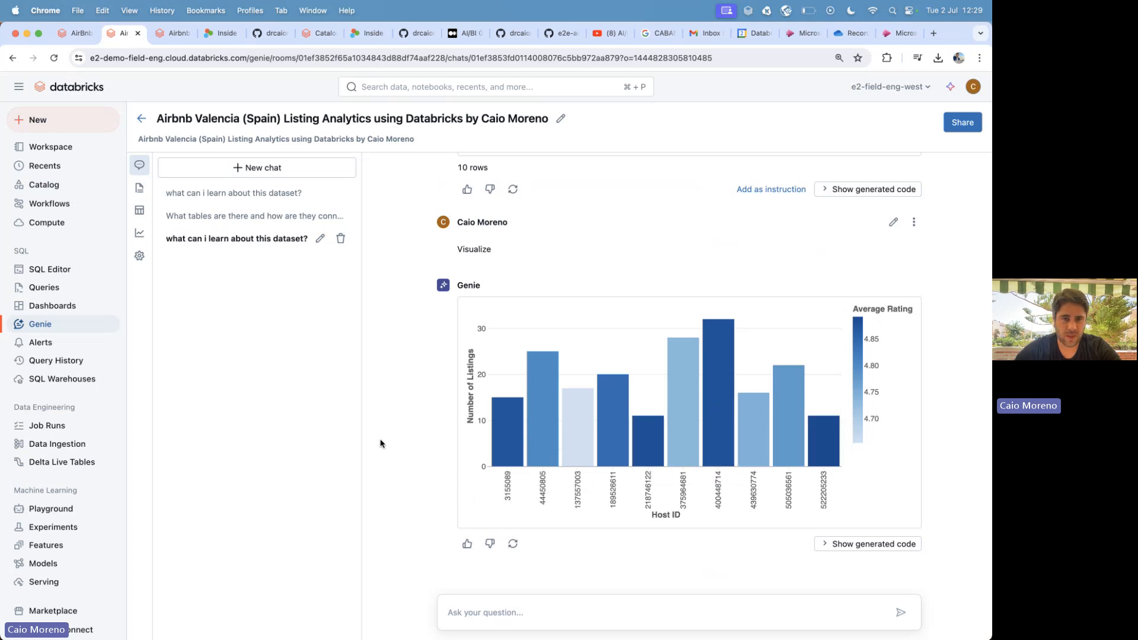
Look through the Genie space's settings, monitoring feed with its latest Visualize message, data, and general instructions, ending back at its chats.
click(139, 257)
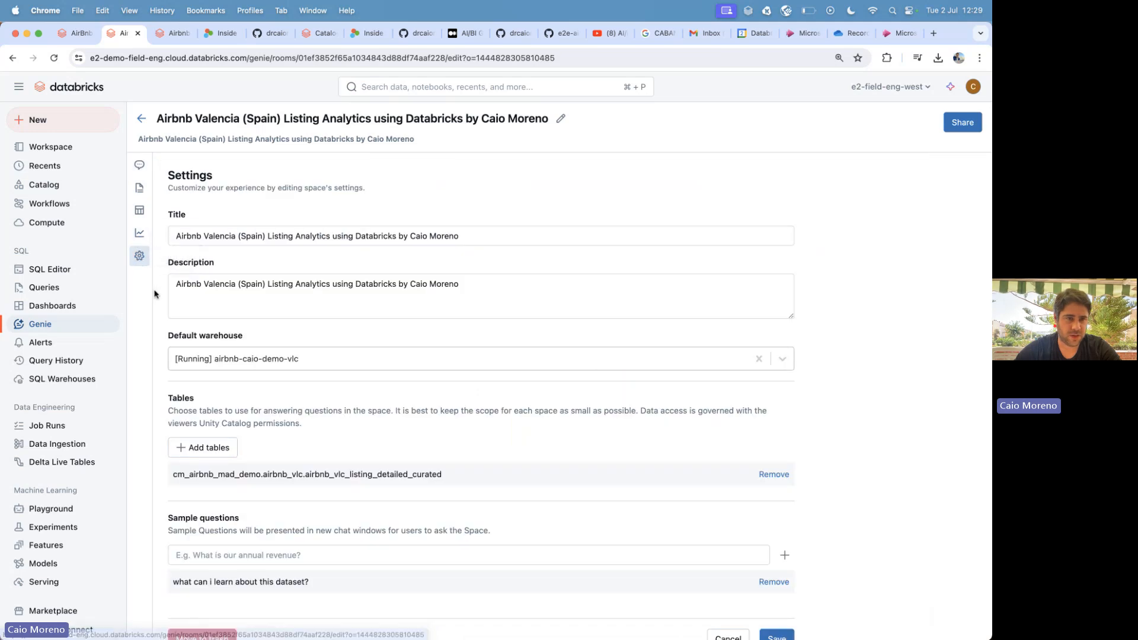
click(140, 235)
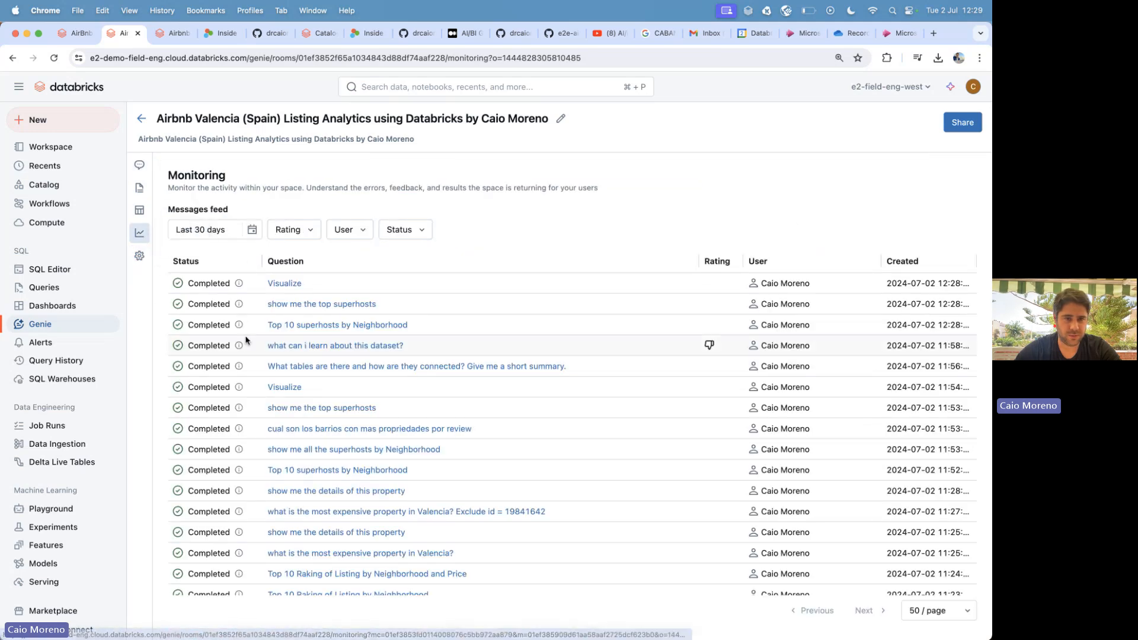
click(283, 283)
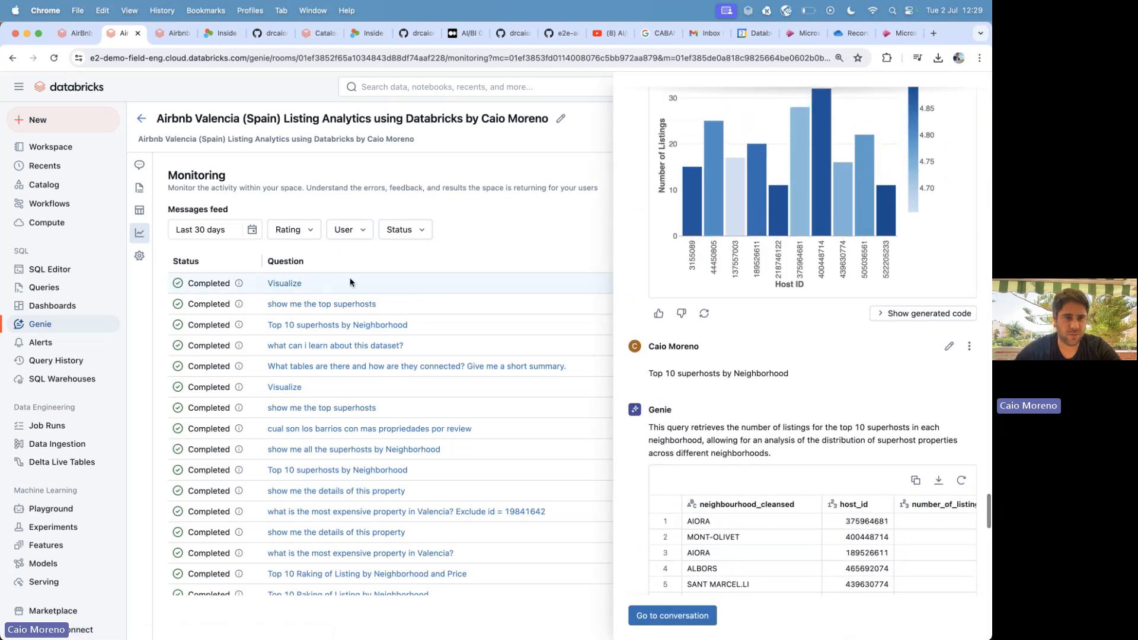
click(140, 210)
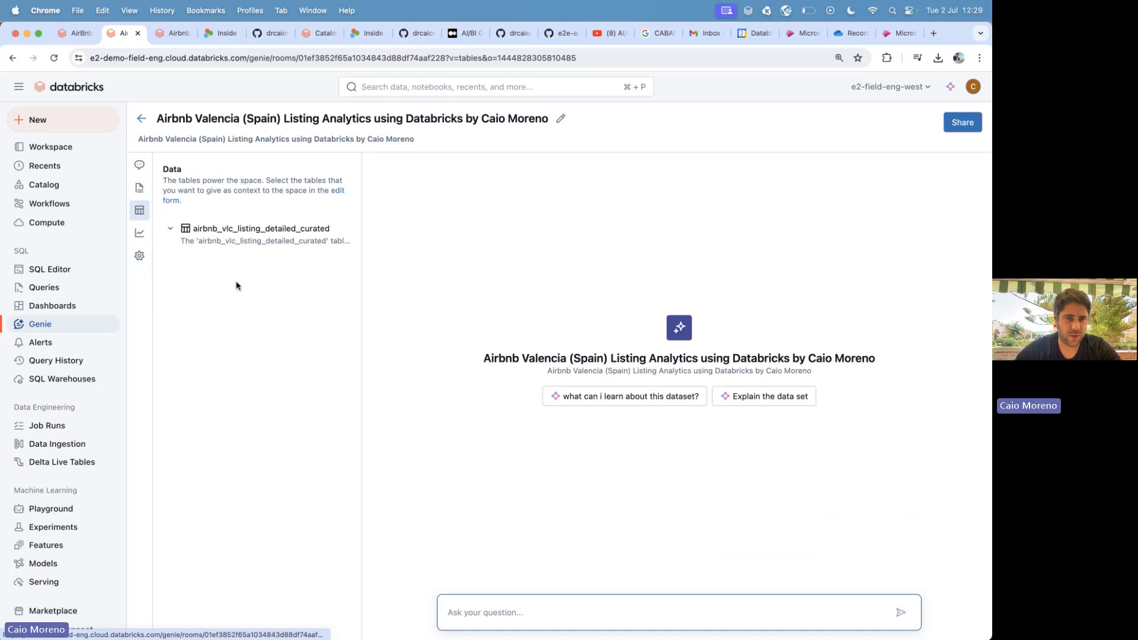
click(139, 187)
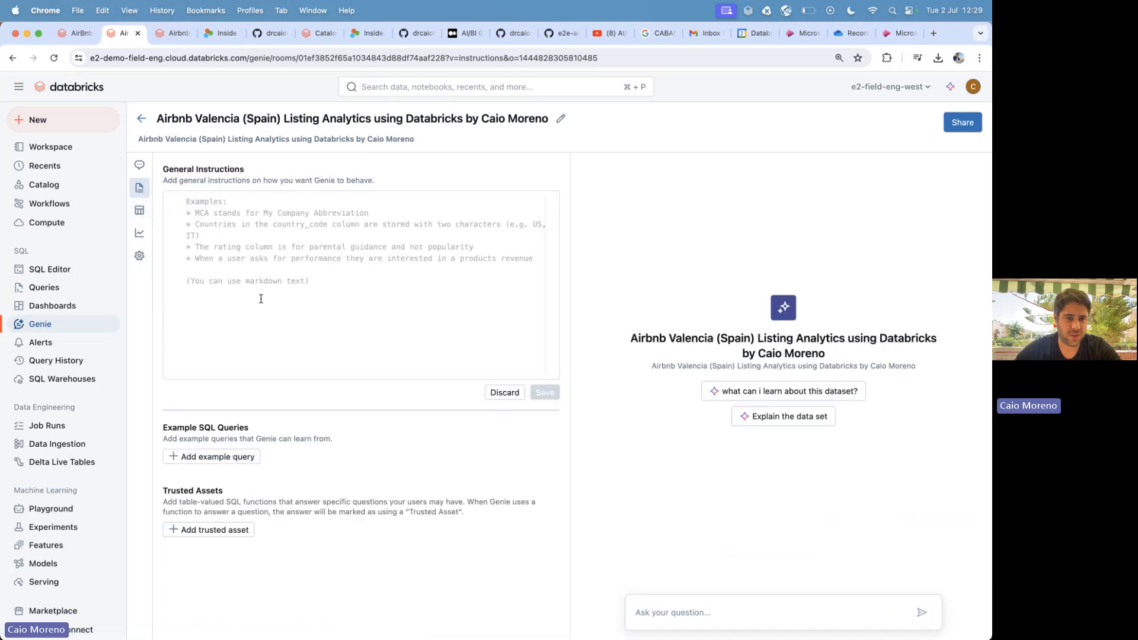
click(139, 165)
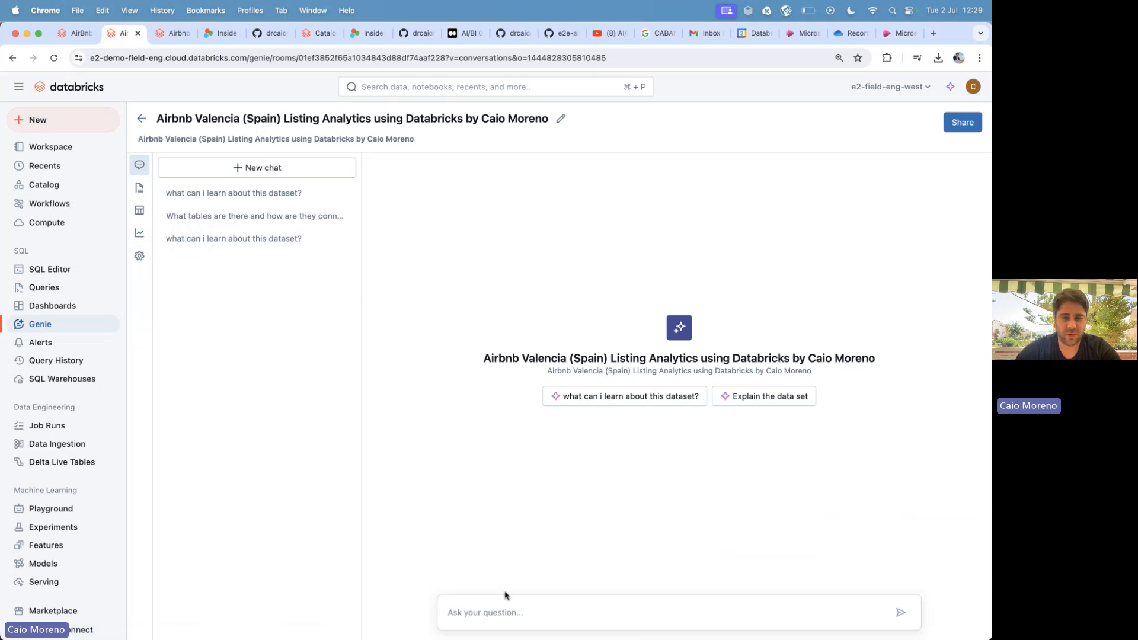
click(484, 608)
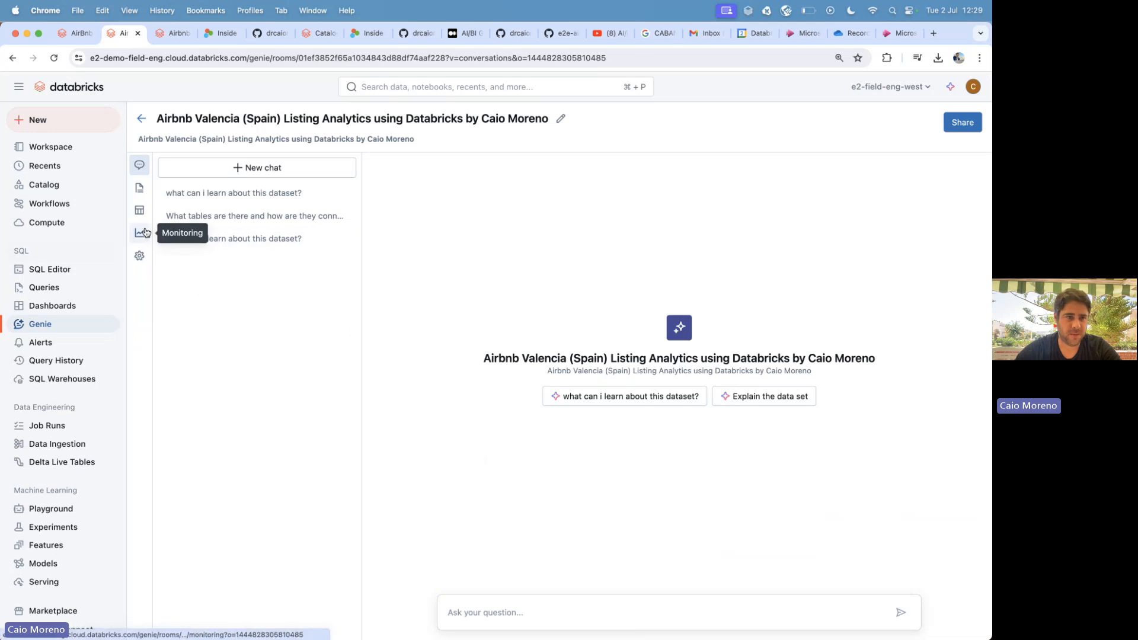
Reopen the oldest chat, copy the SQL generated for its latest top superhosts answer, and open the SQL Editor.
click(232, 239)
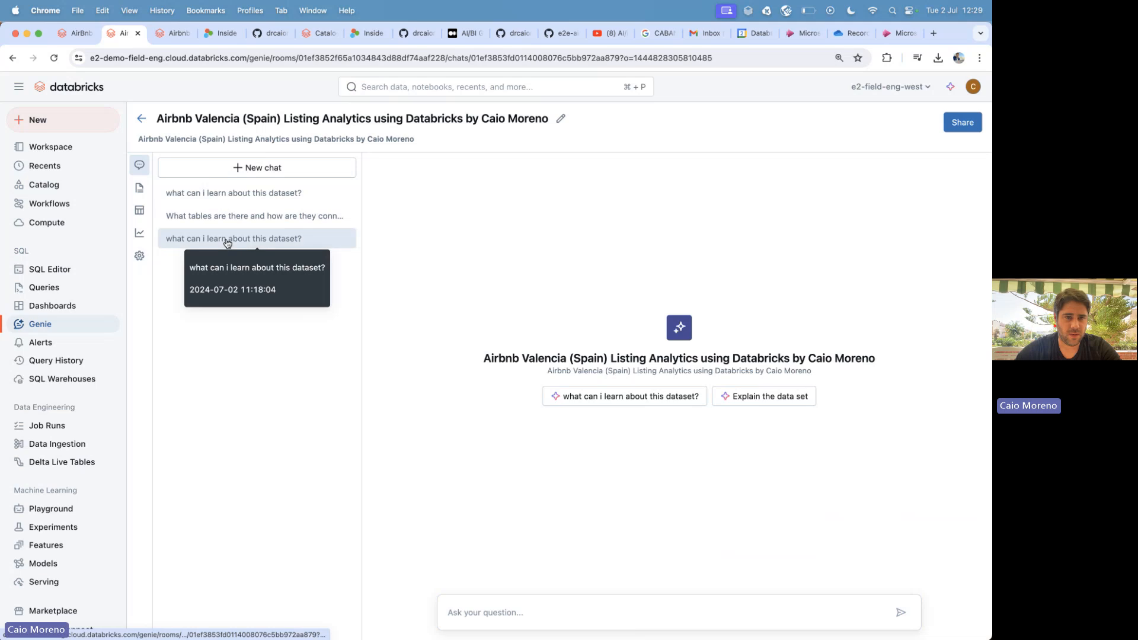
scroll(586, 264, up, 3)
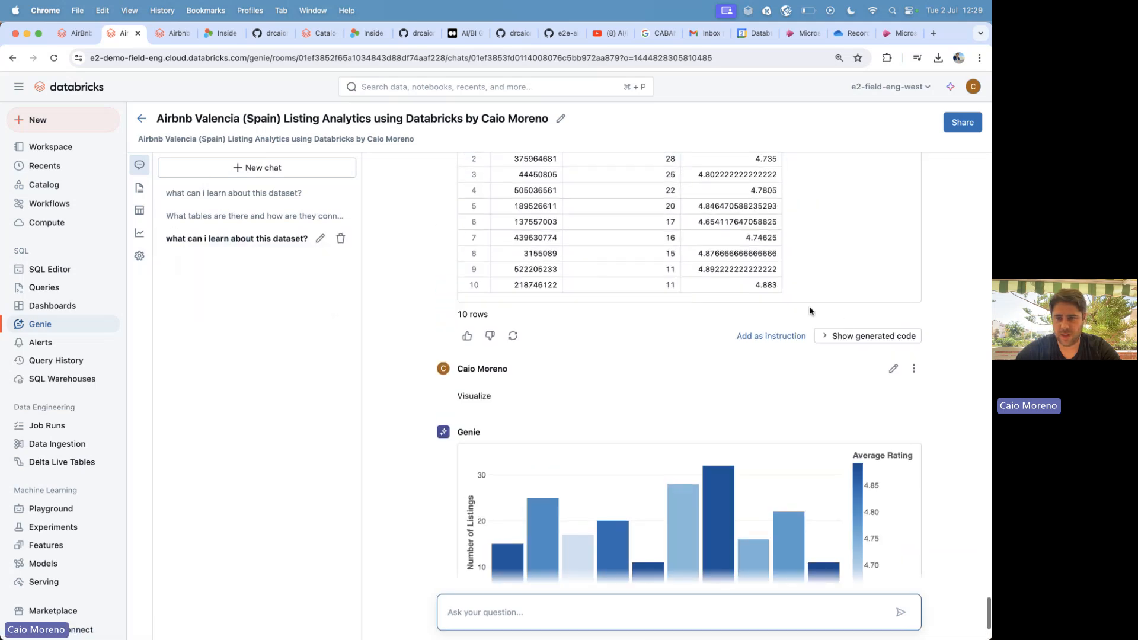
click(865, 337)
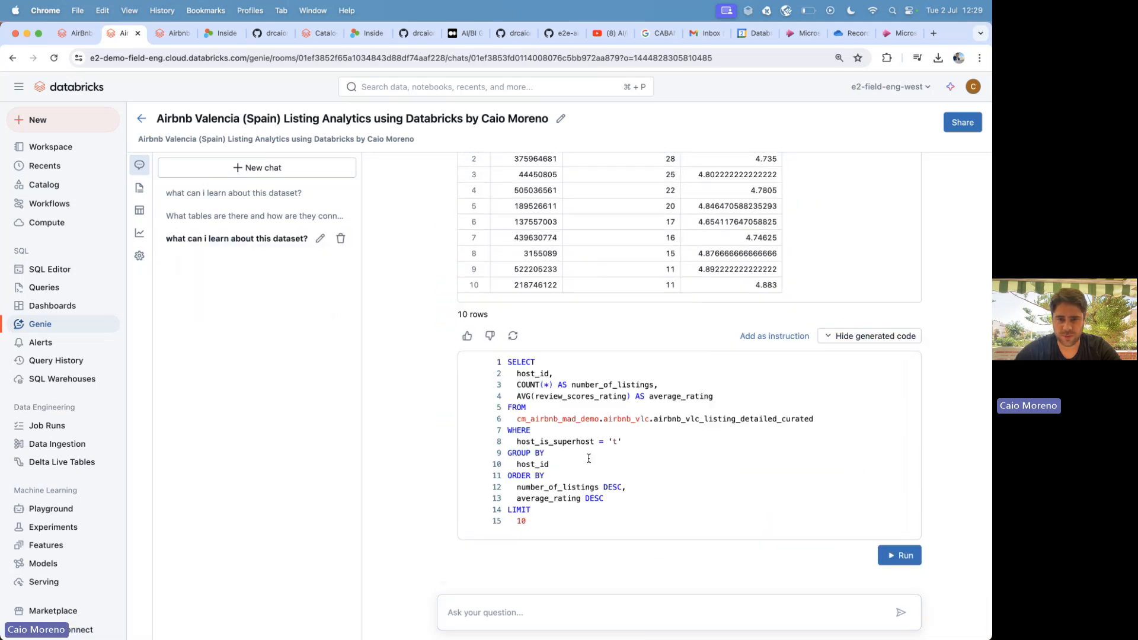
key(super+a)
key(super+c)
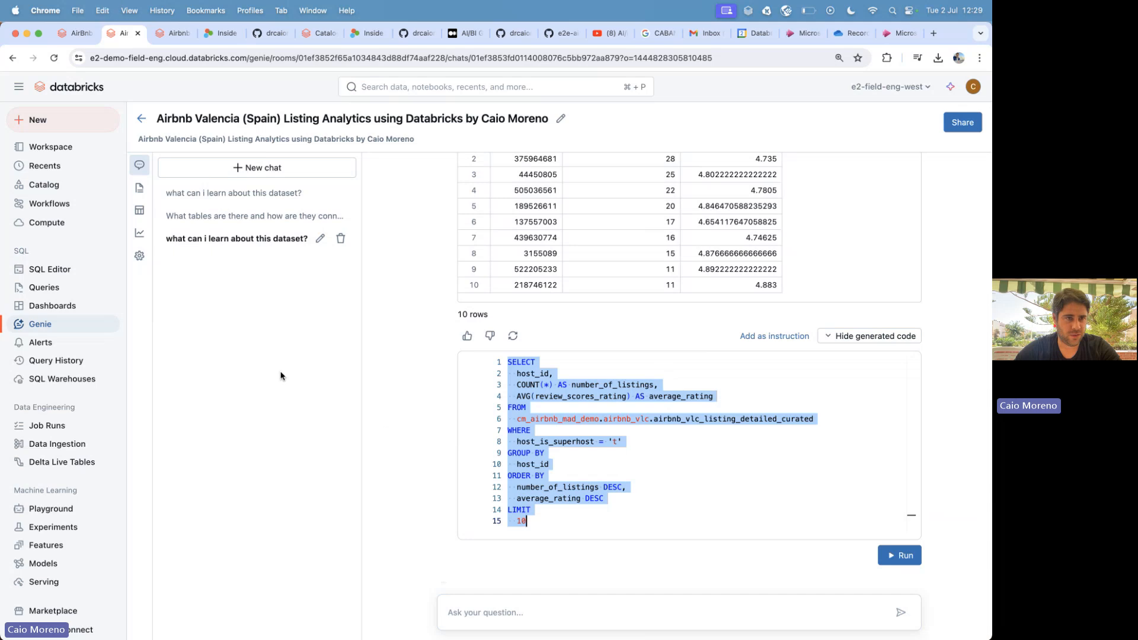
click(52, 278)
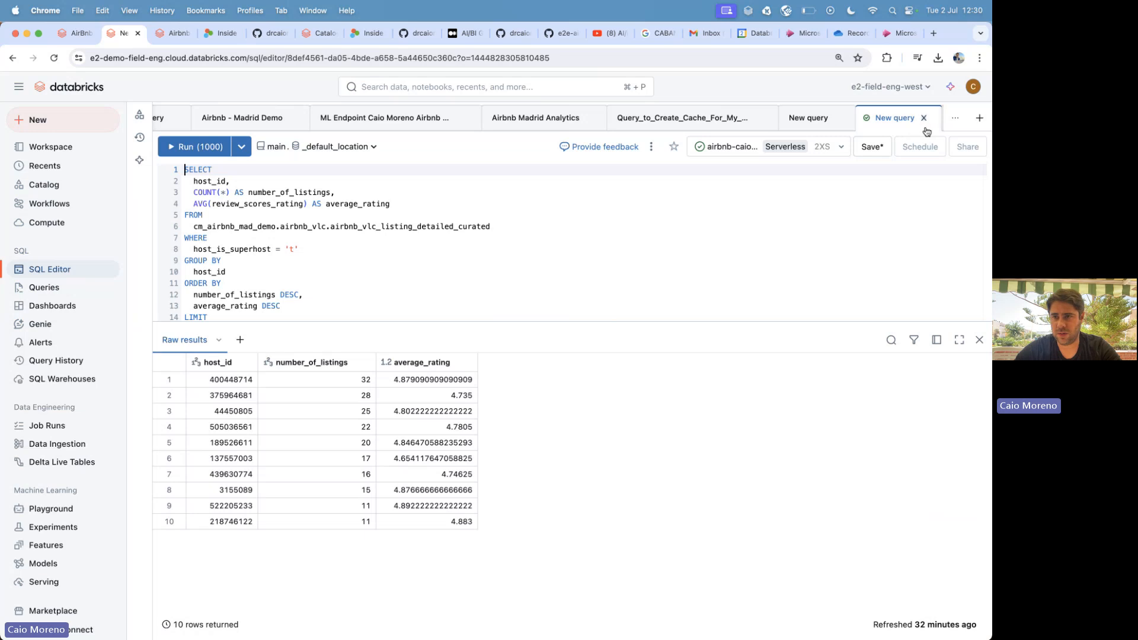
Create a new query, insert the copied top superhosts SQL, check the compute selection, and run the query.
click(955, 118)
click(980, 118)
click(892, 145)
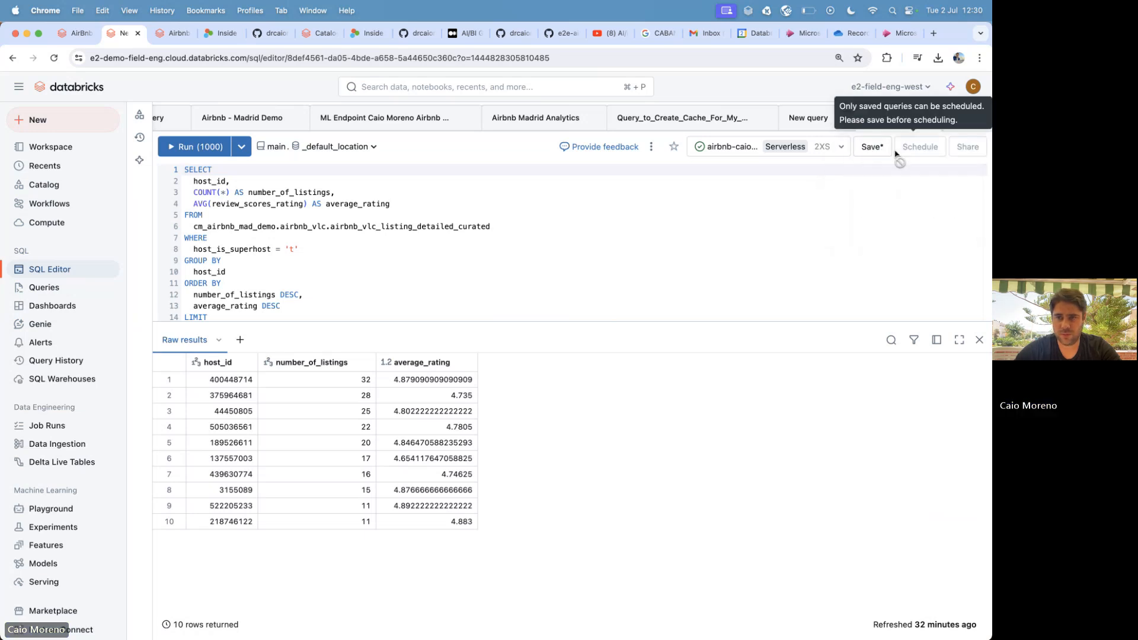
key(super+v)
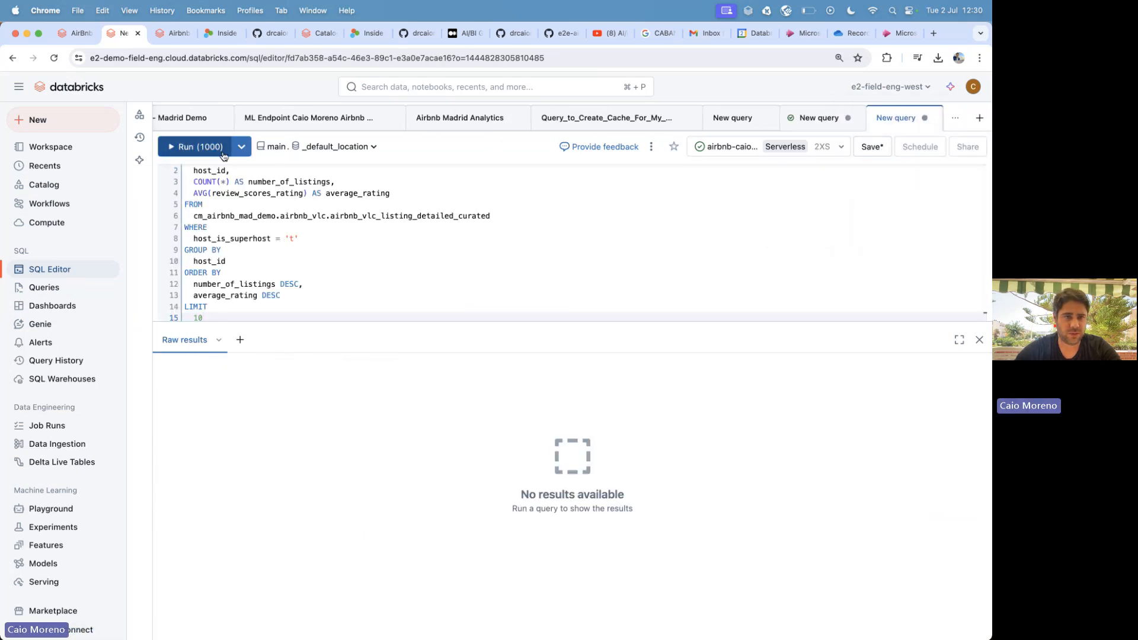
click(763, 143)
click(728, 178)
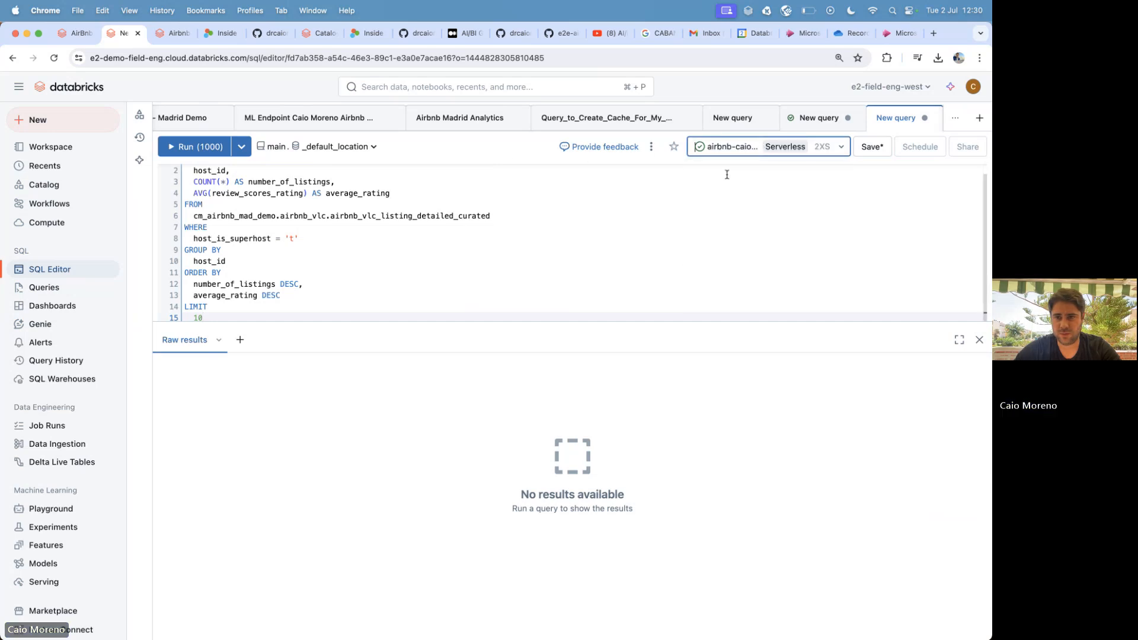
click(186, 147)
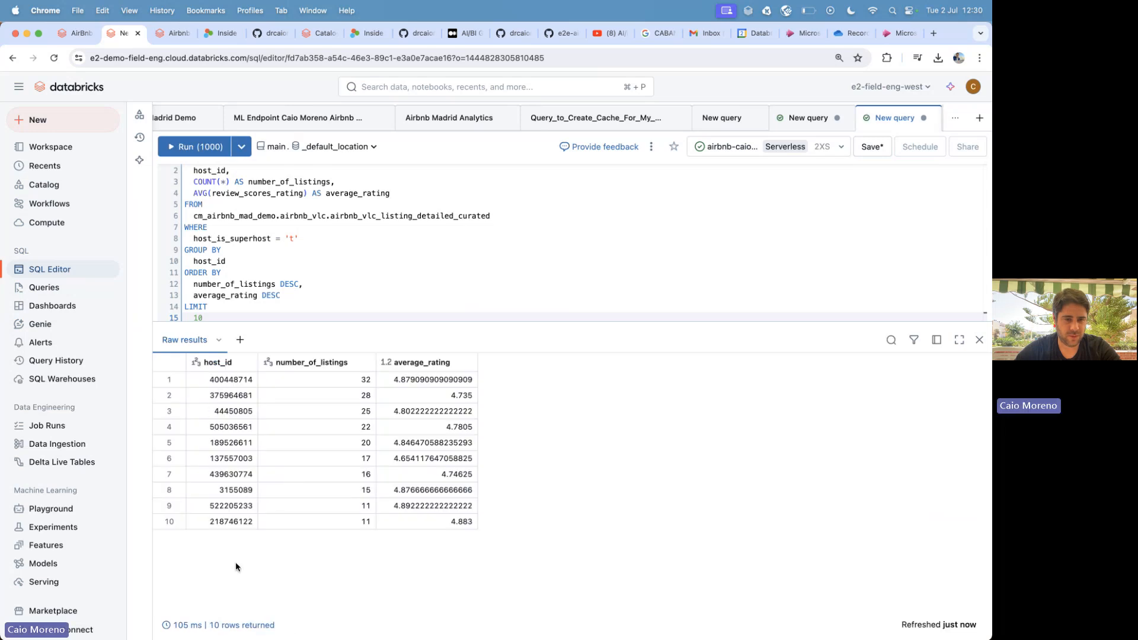
Inspect the run's execution details, rerun the superhosts query, and examine the new run's status and wall-clock duration for caching.
click(195, 625)
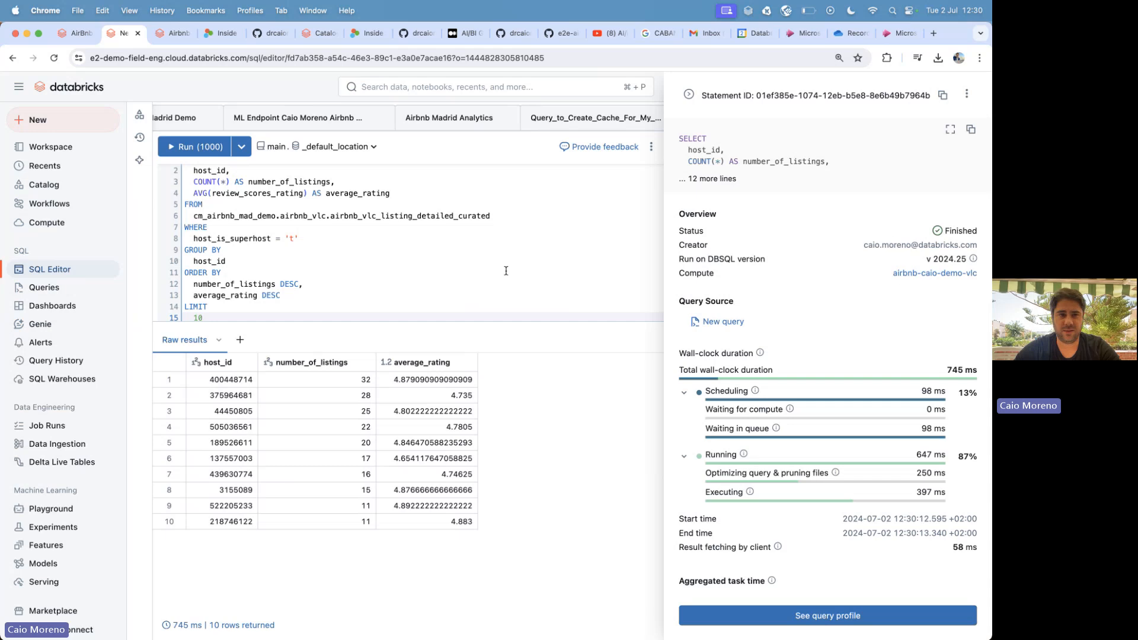
click(209, 155)
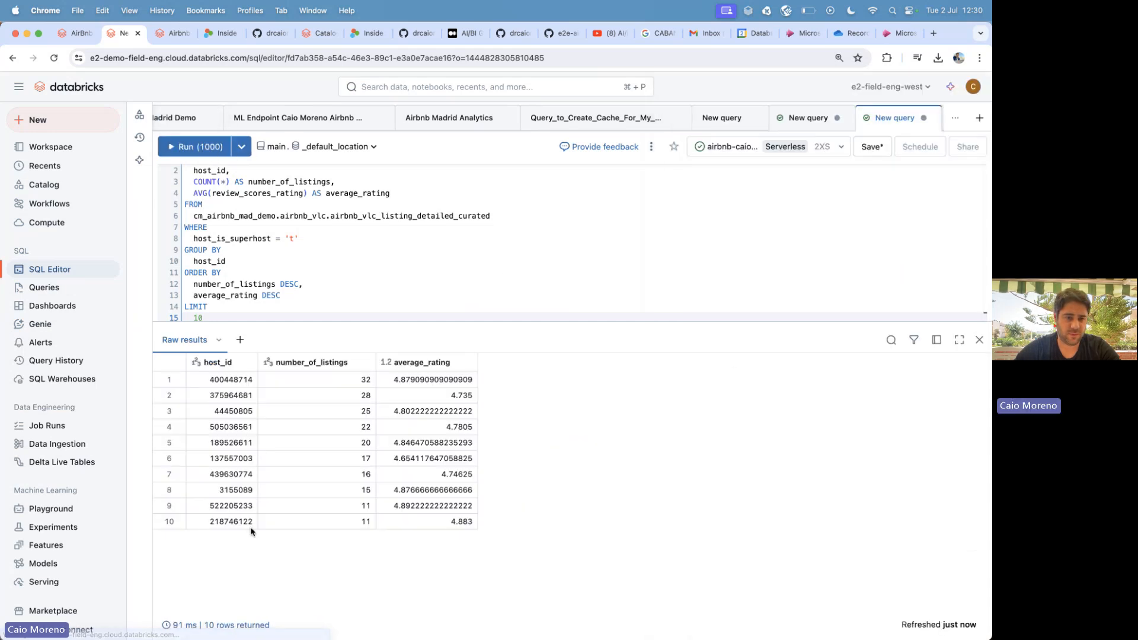
click(179, 626)
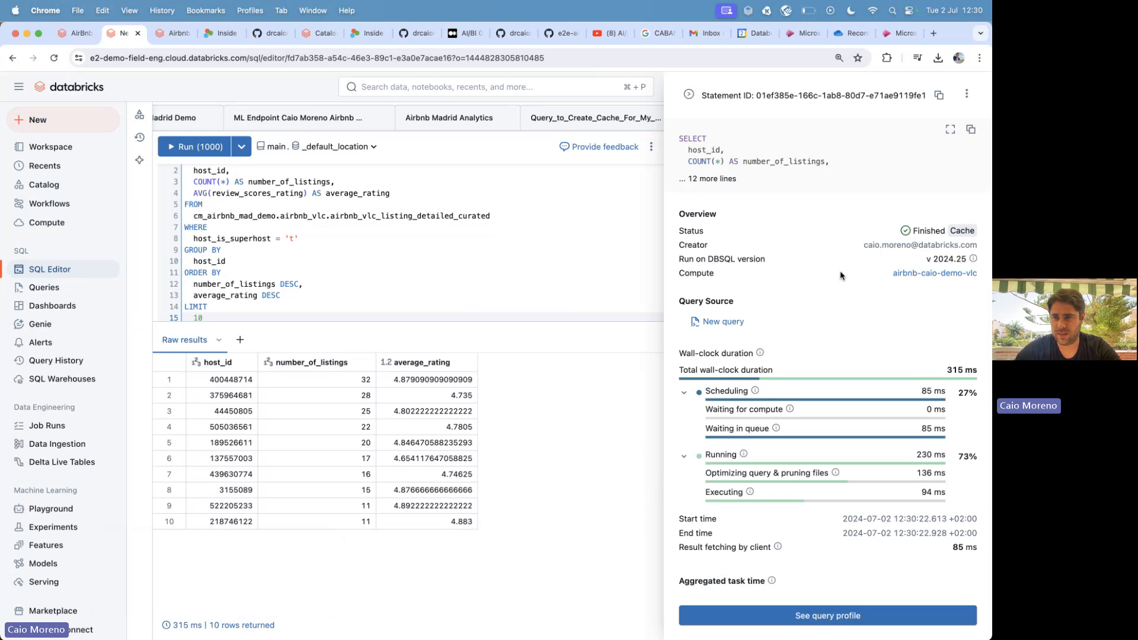
click(386, 278)
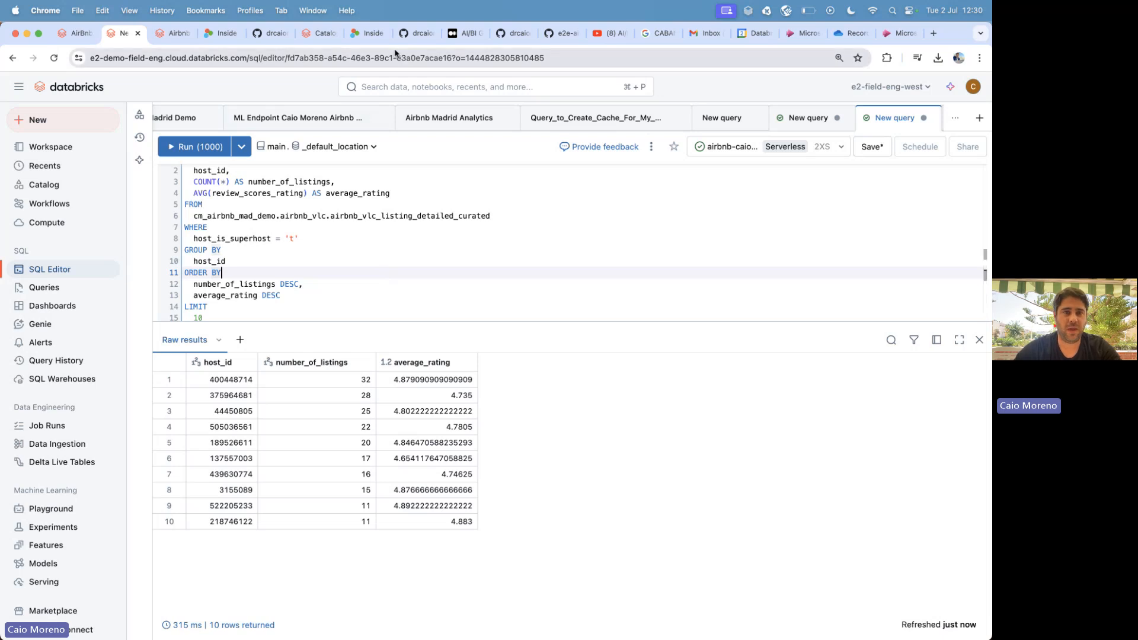
Switch to the e2e-ai-bi-genai-db-sql-hands-on-workshop repository on GitHub and look through its README and city analytics folders.
click(270, 33)
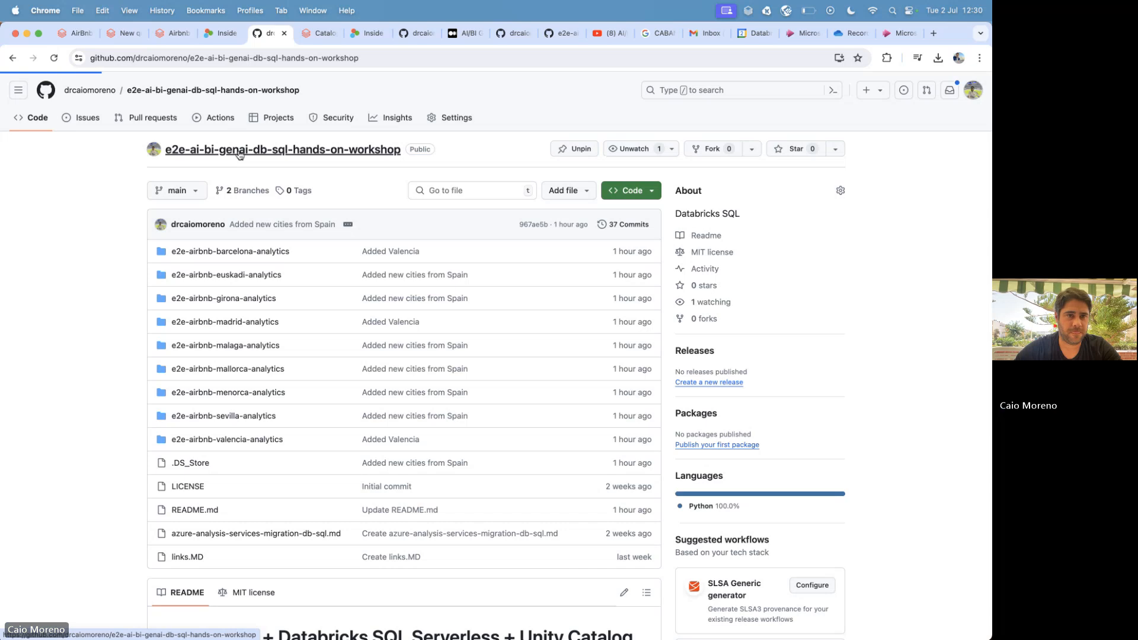
scroll(120, 376, down, 10)
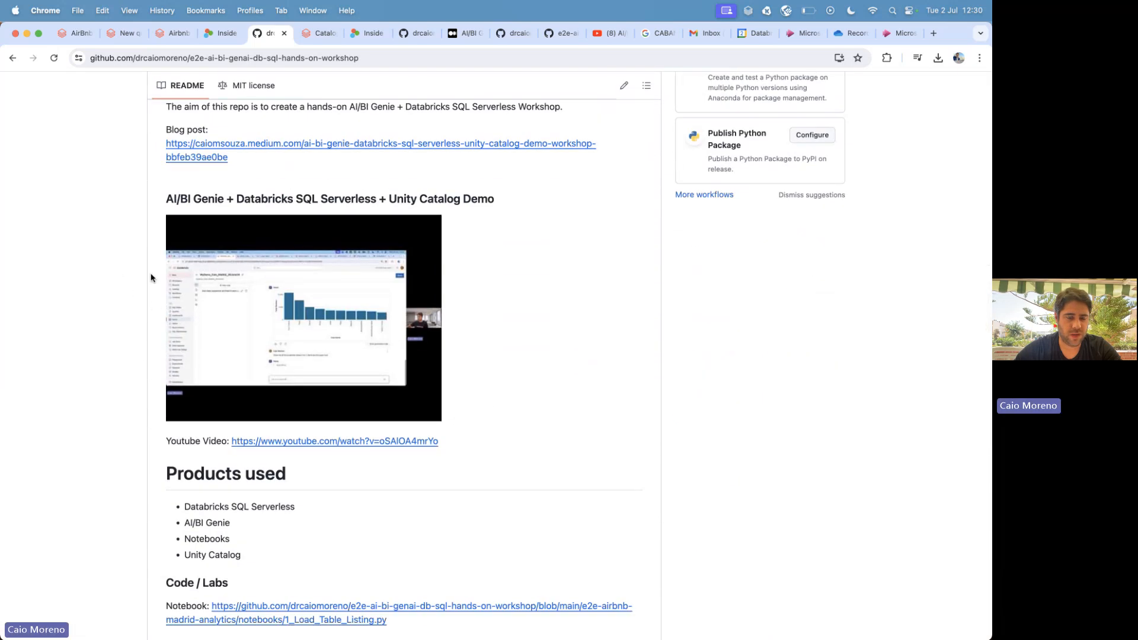
scroll(115, 261, down, 6)
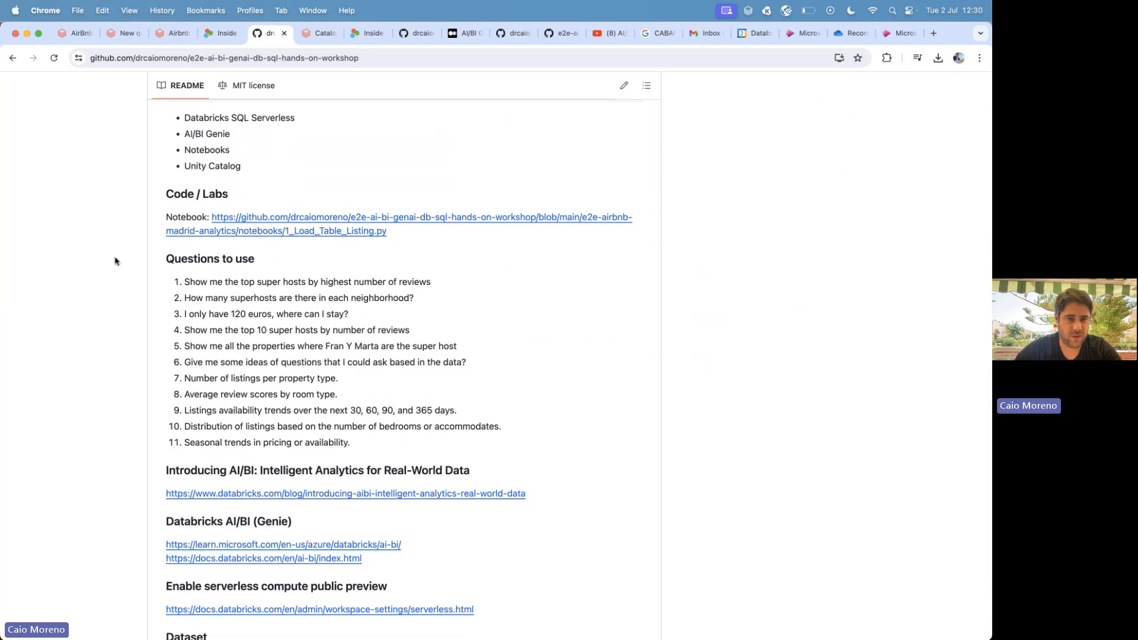
scroll(115, 260, down, 4)
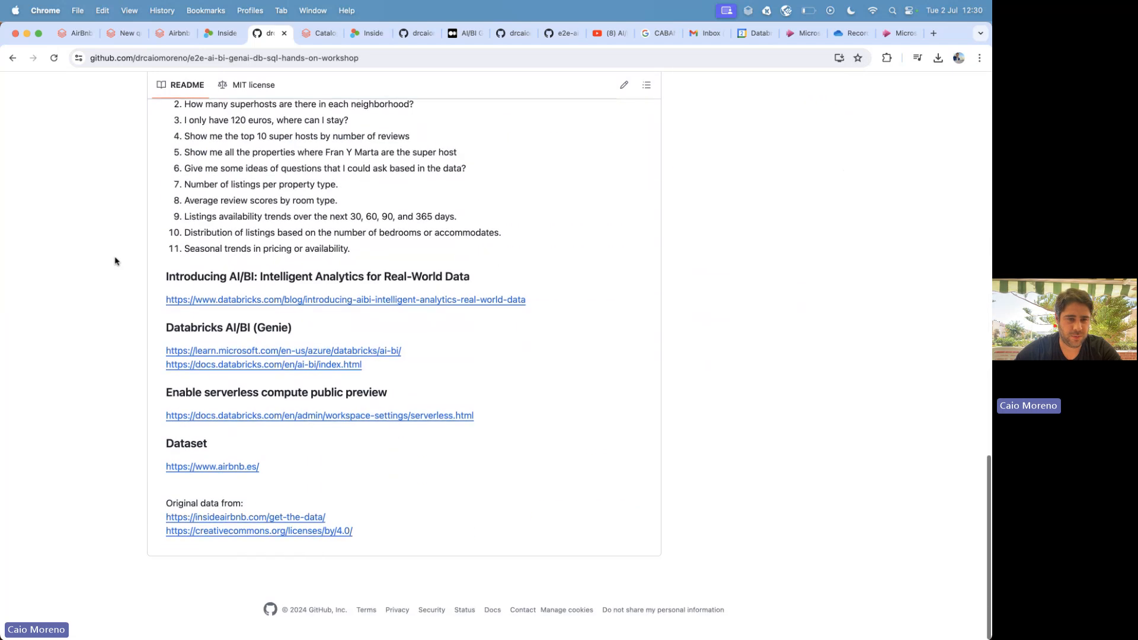
scroll(115, 260, down, 2)
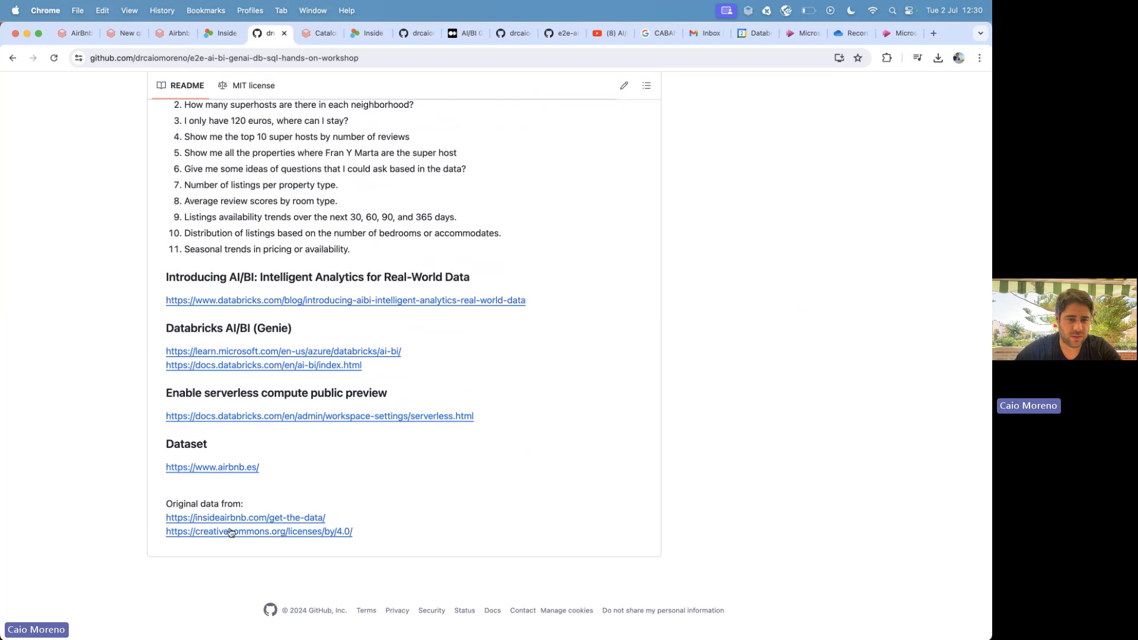
scroll(133, 255, up, 15)
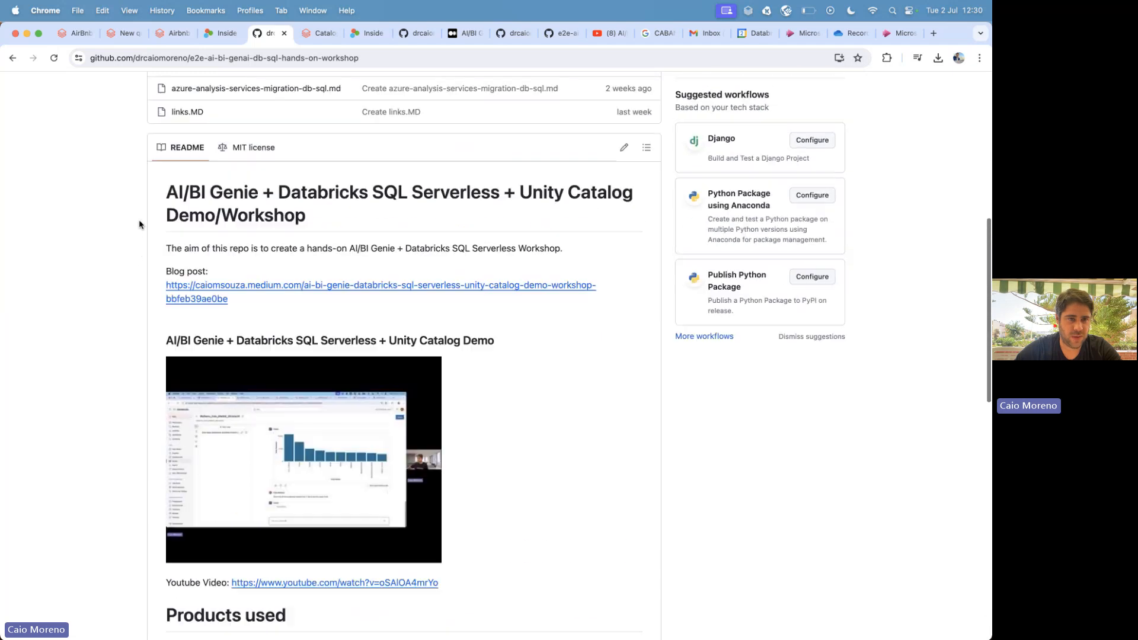
scroll(228, 172, up, 2)
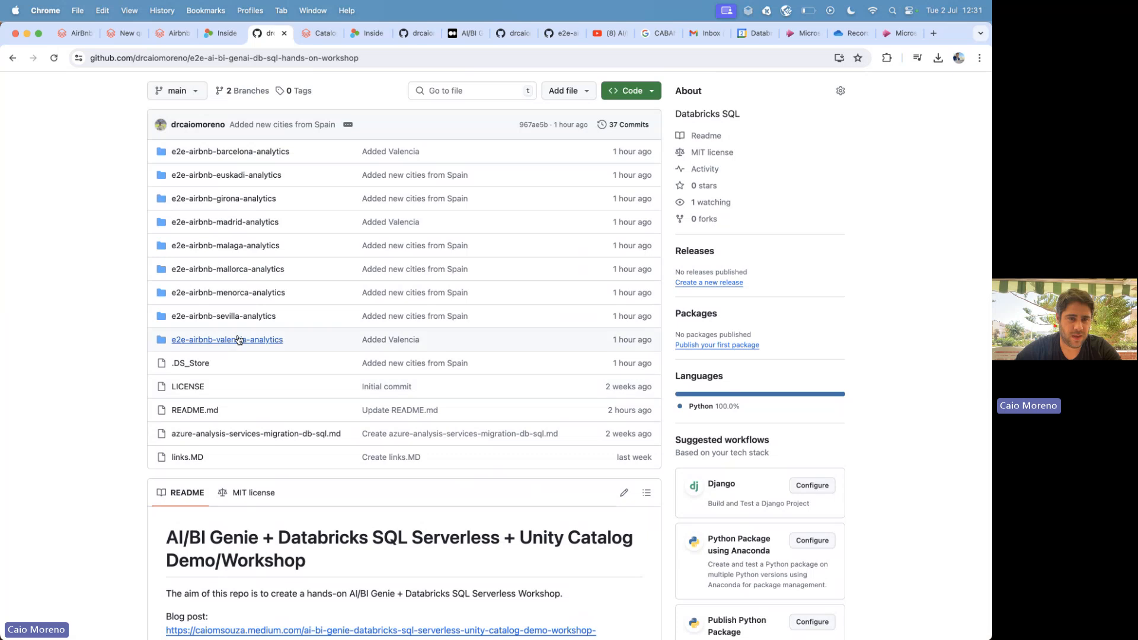
Open the notebooks folder of e2e-airbnb-madrid-analytics and look over its notebook files and README.
click(230, 222)
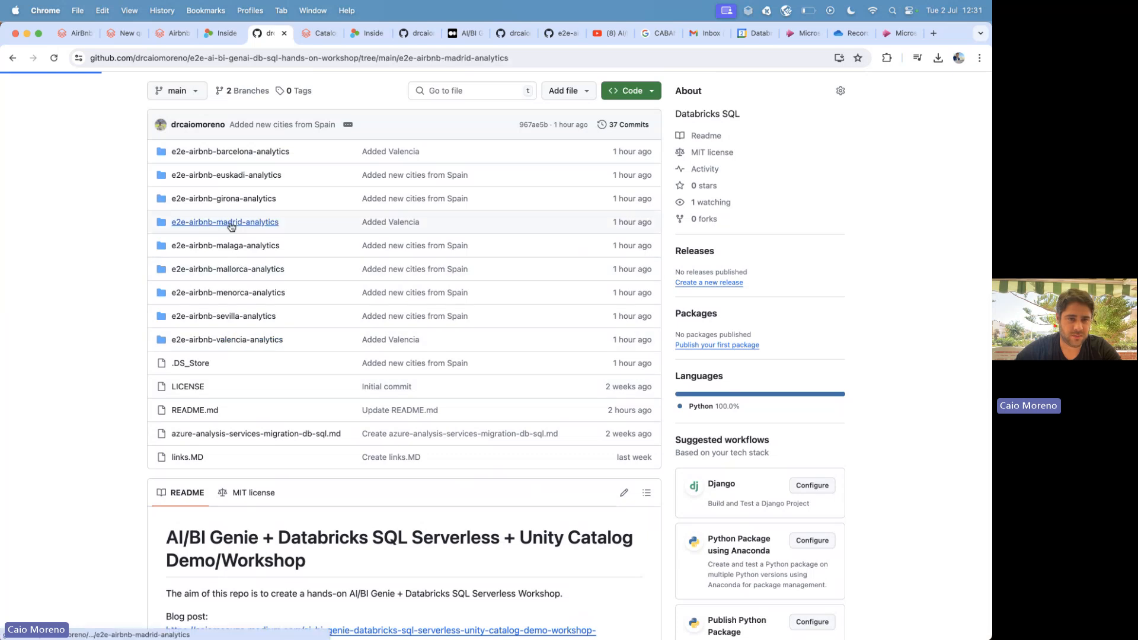
click(233, 265)
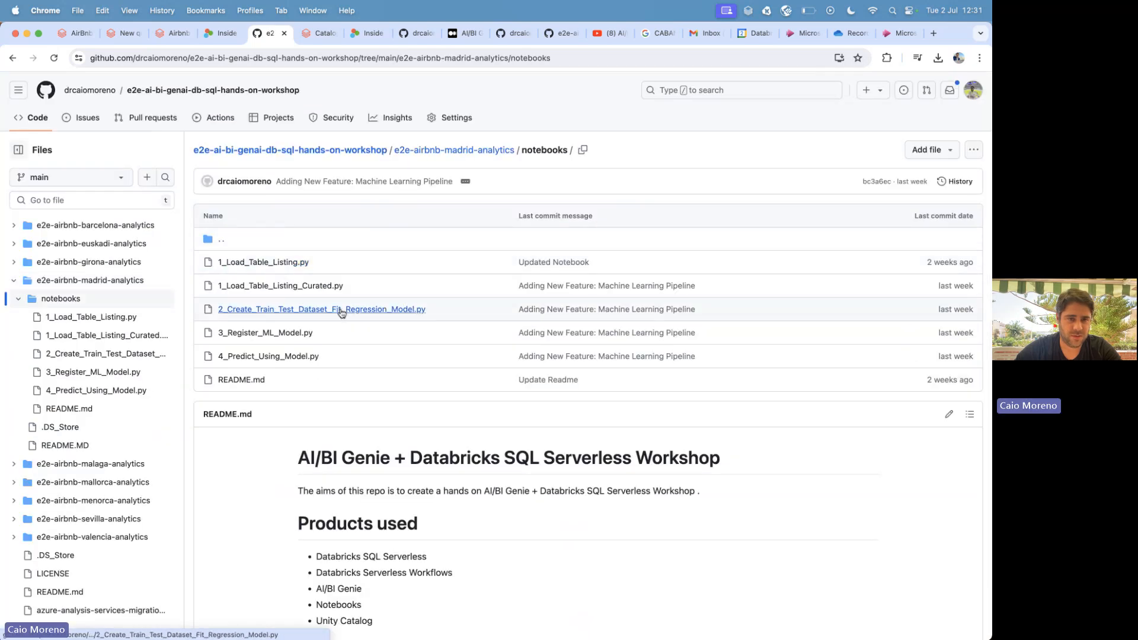
scroll(429, 425, down, 2)
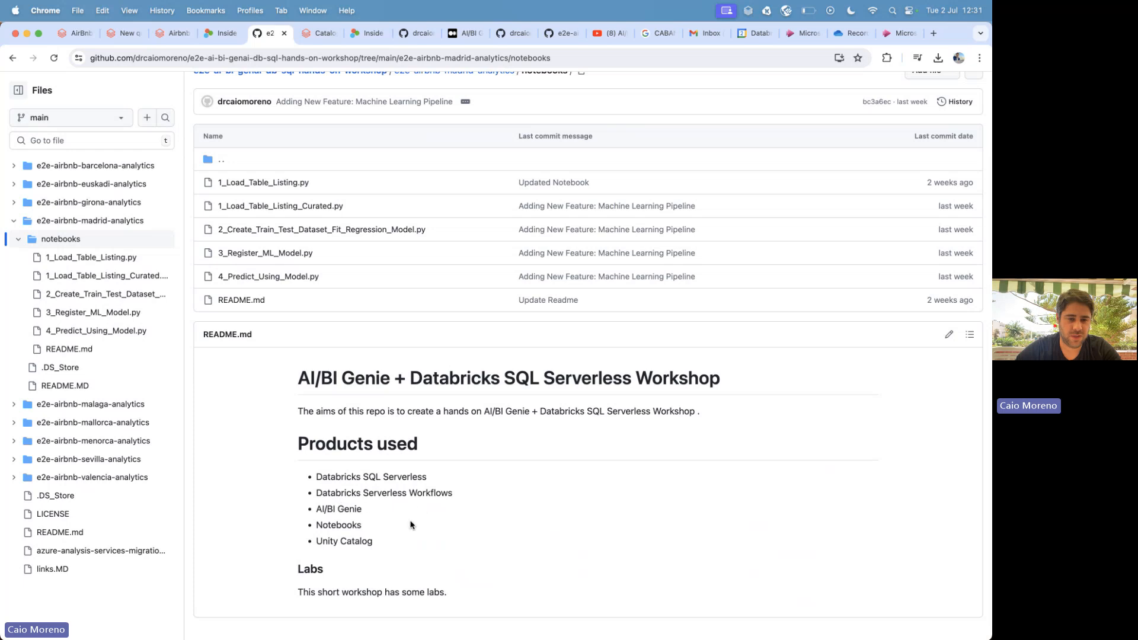
scroll(428, 451, up, 3)
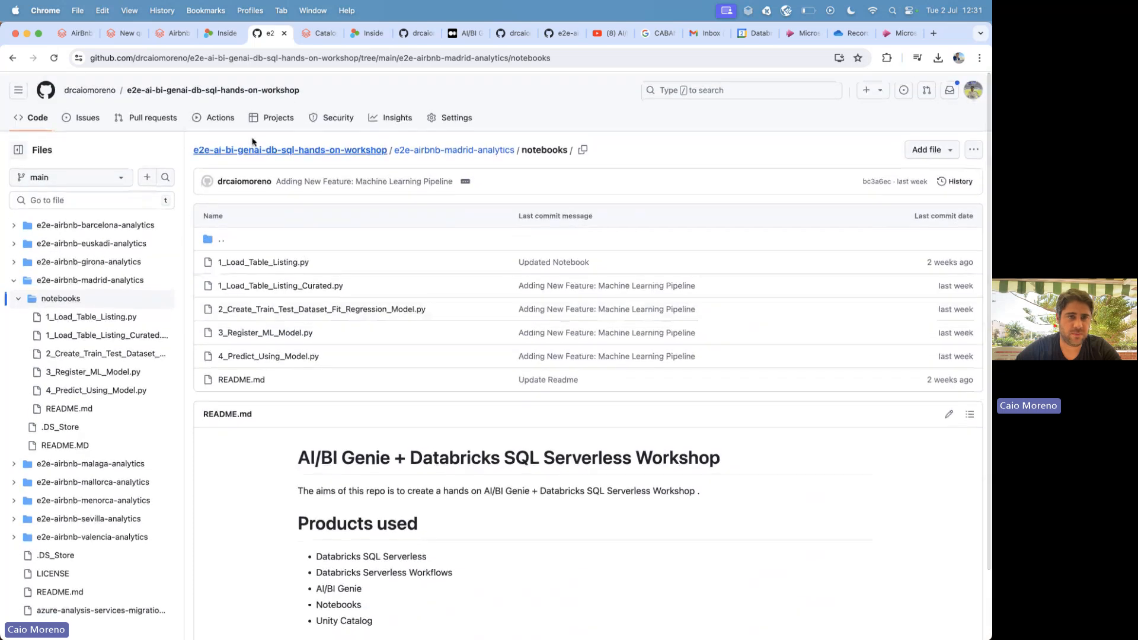